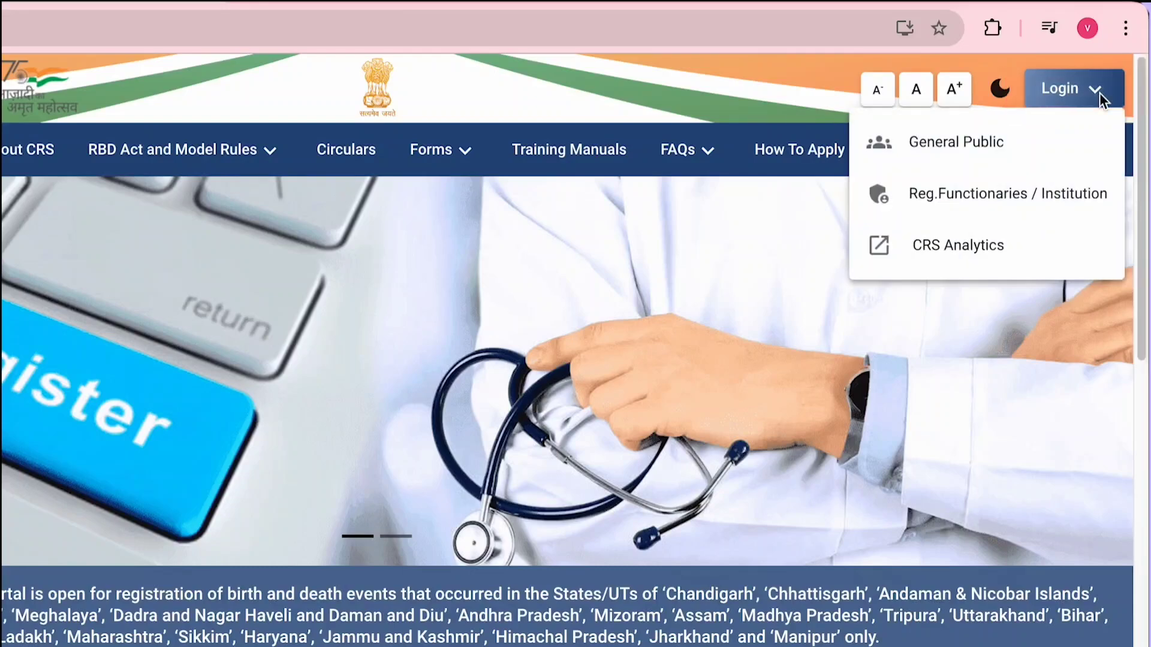
Step: Open the General Public login page and start signing up for a new account
left_click(969, 147)
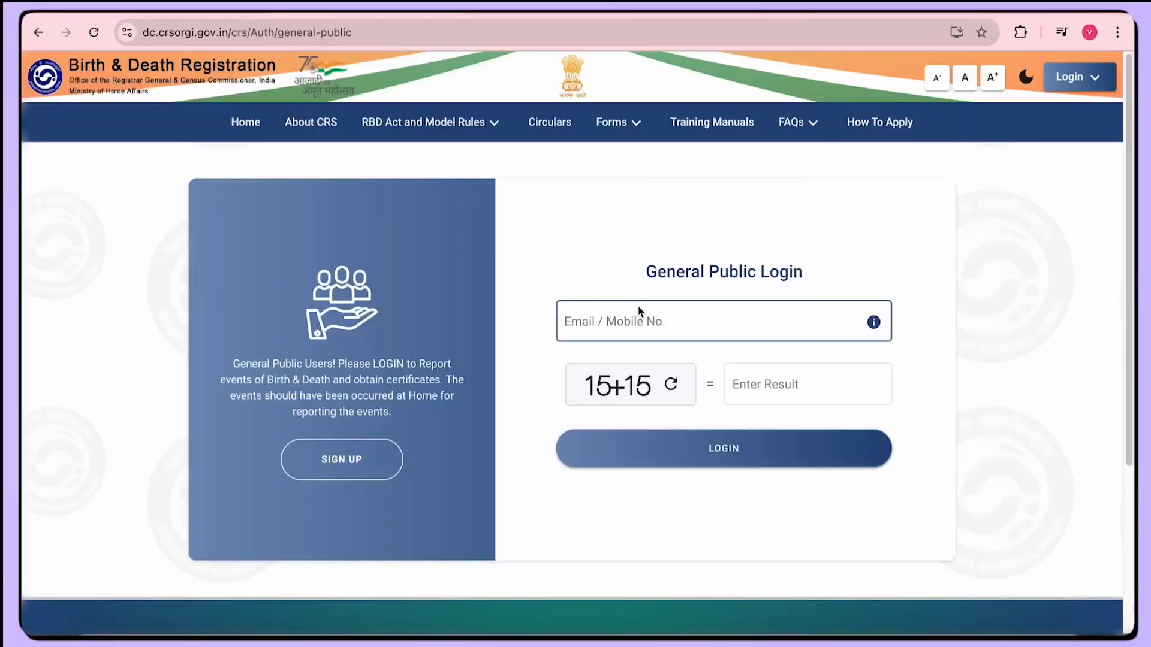
left_click(640, 311)
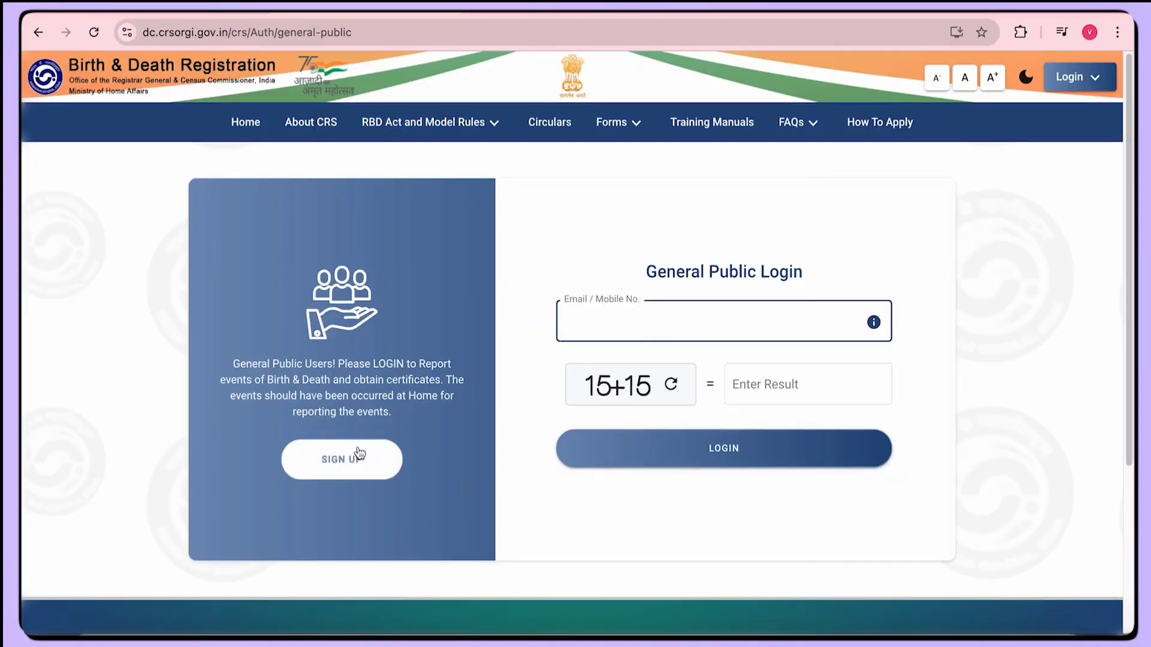
left_click(367, 467)
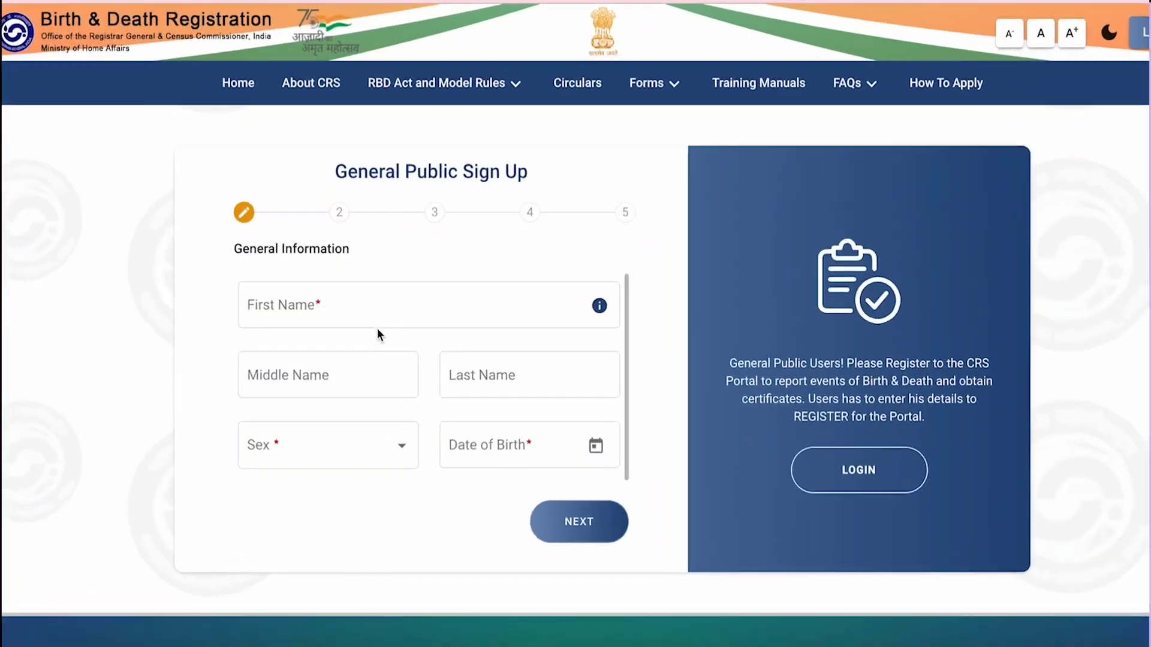
Step: Go through the first, middle and last name, sex and date of birth fields of the general information form
left_click(367, 334)
left_click(326, 362)
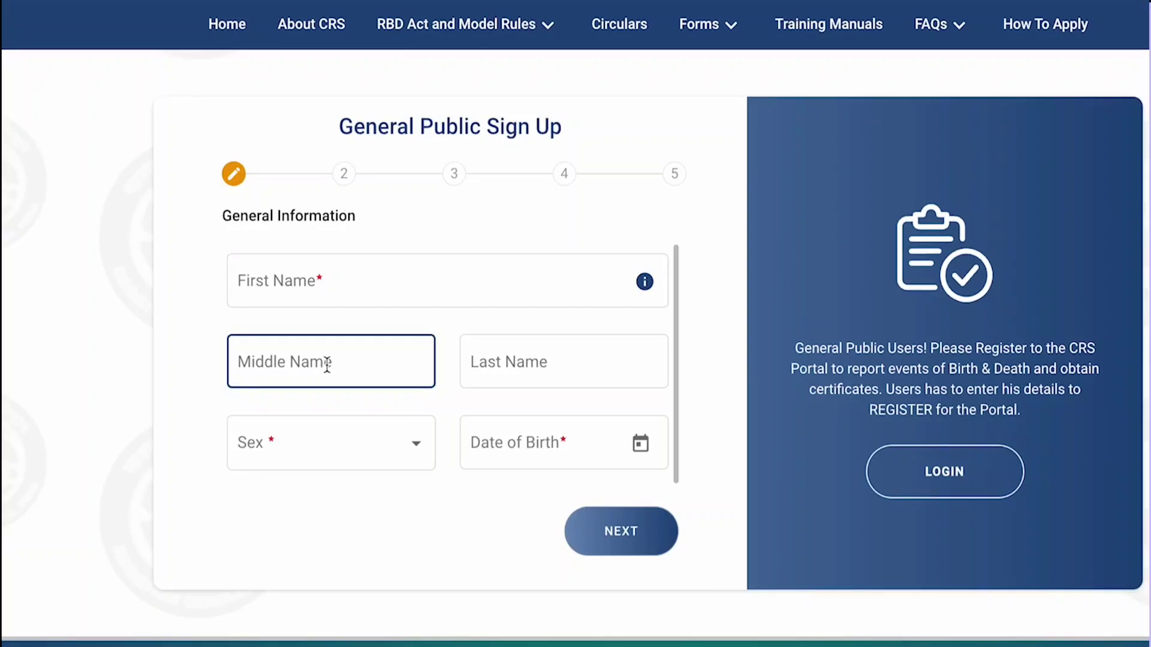
left_click(516, 362)
left_click(367, 448)
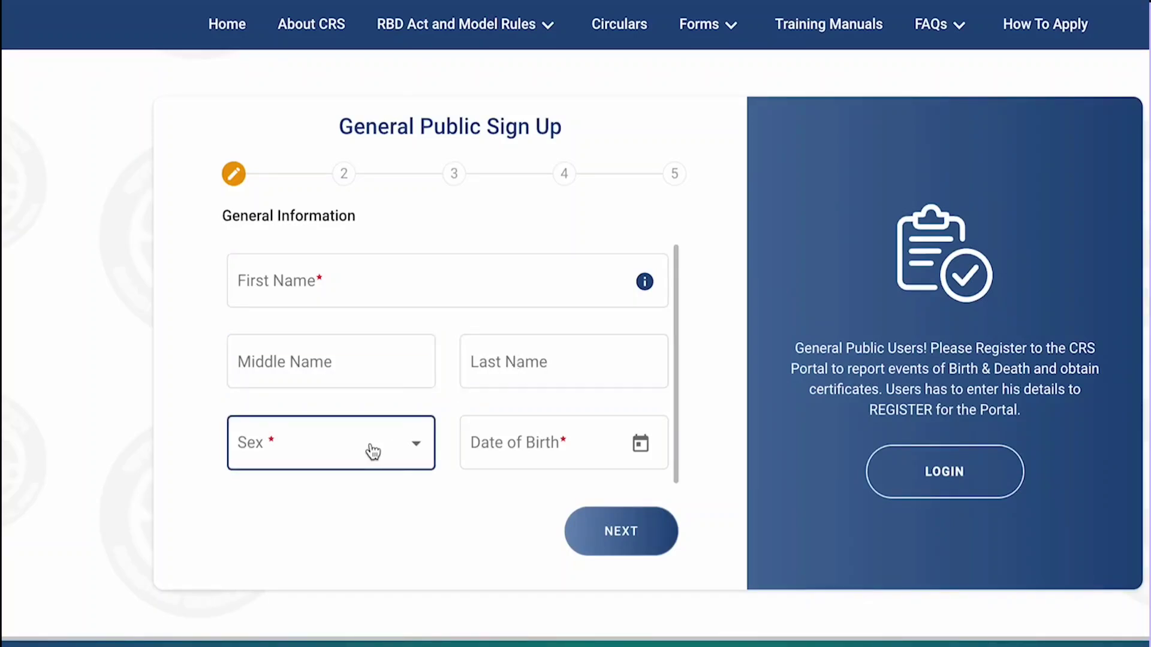
left_click(547, 437)
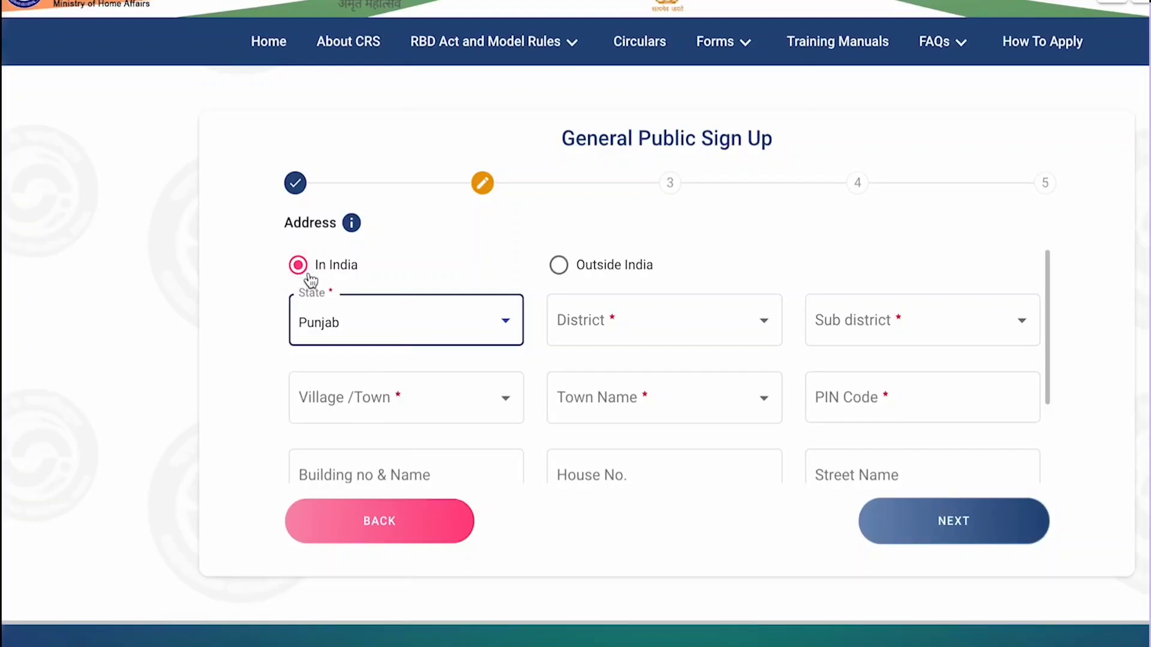
Step: Set the address district to Ludhiana and the sub-district to Ludhiana West
left_click(658, 331)
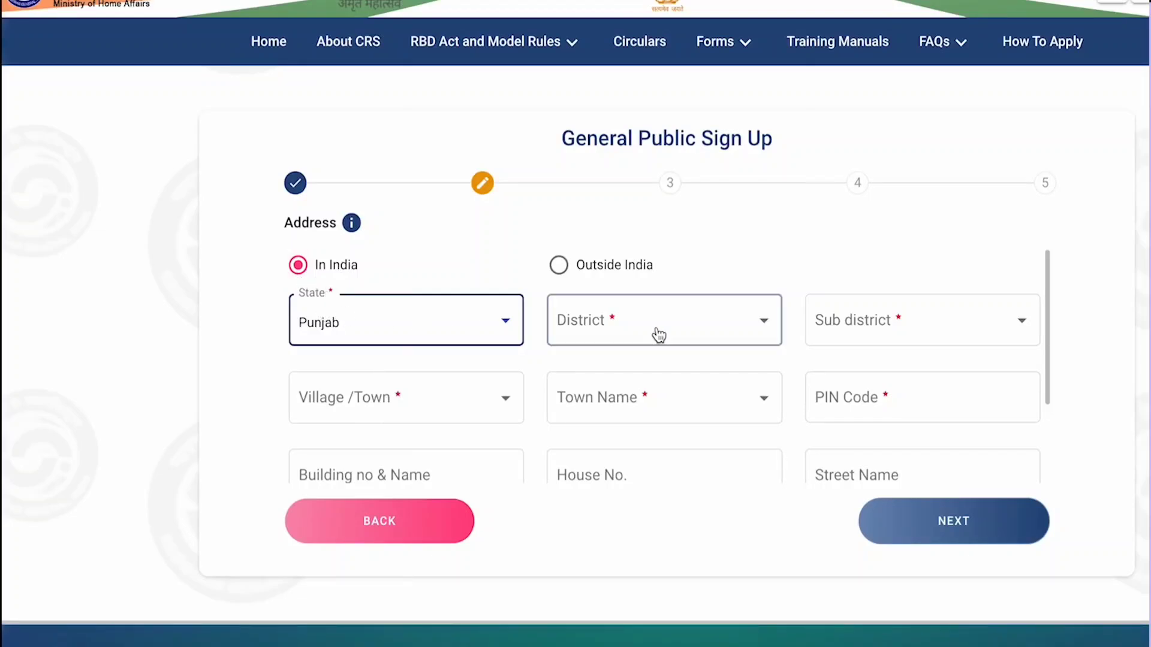
scroll(671, 371, "down", 5)
left_click(686, 421)
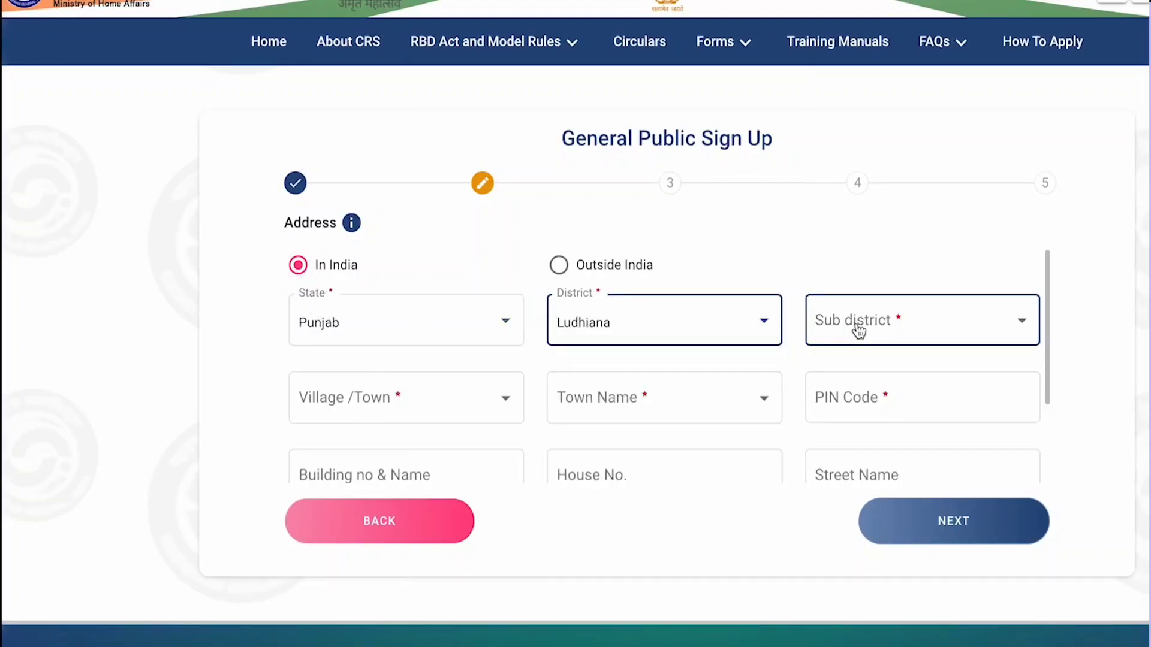
left_click(858, 329)
left_click(858, 542)
Step: Choose Village as the address type and continue to the Aadhaar and nationality details
left_click(360, 399)
left_click(295, 404)
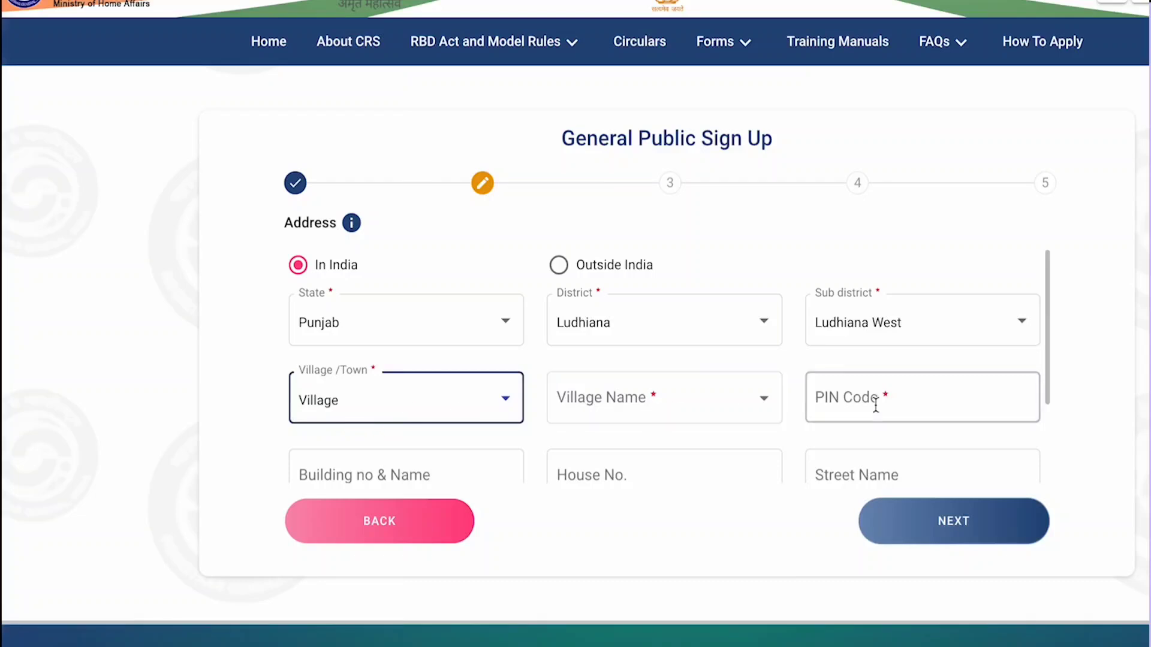
scroll(471, 447, "down", 1)
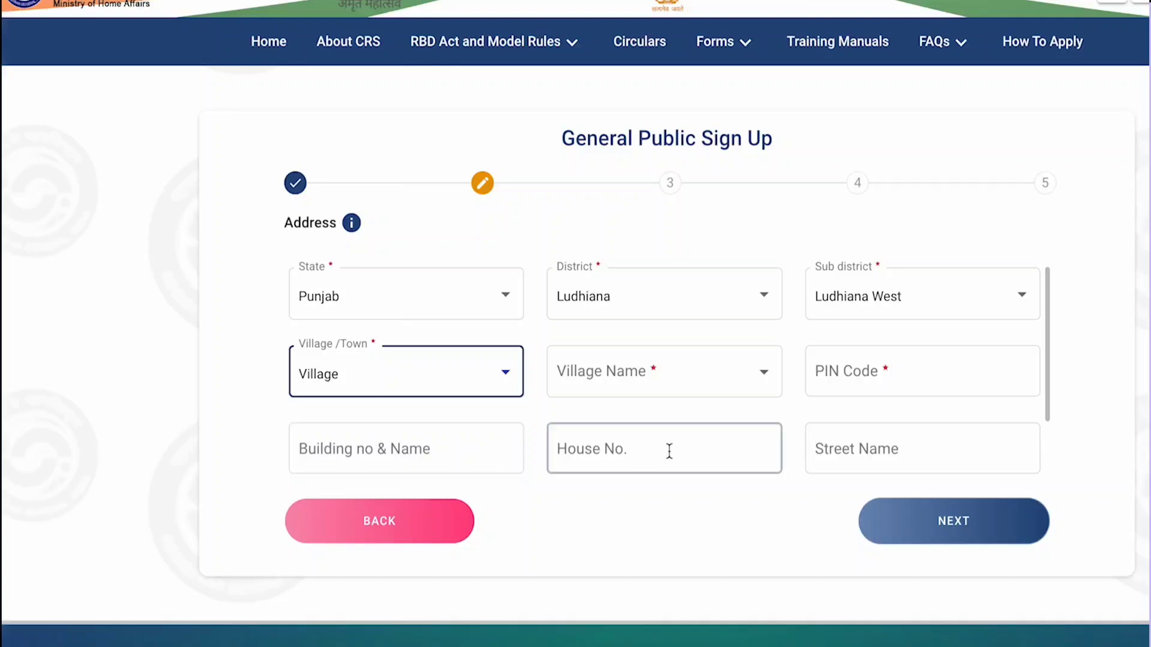
left_click(952, 519)
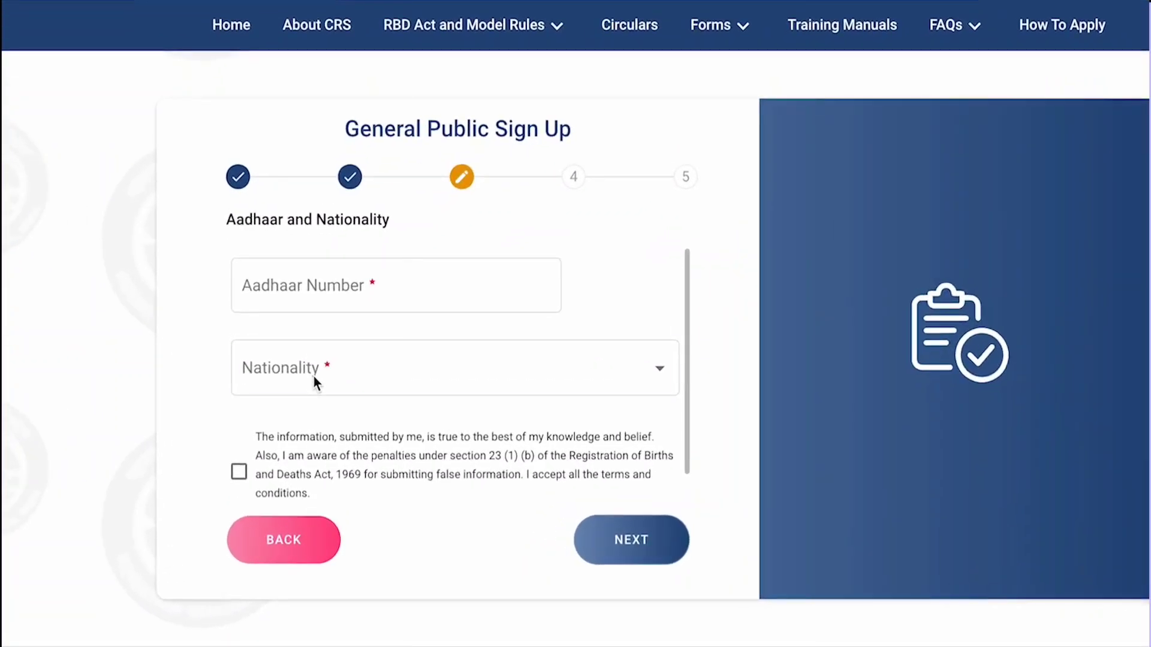
Step: Complete the Aadhaar and nationality details with nationality Indian, and accept the declaration
left_click(313, 391)
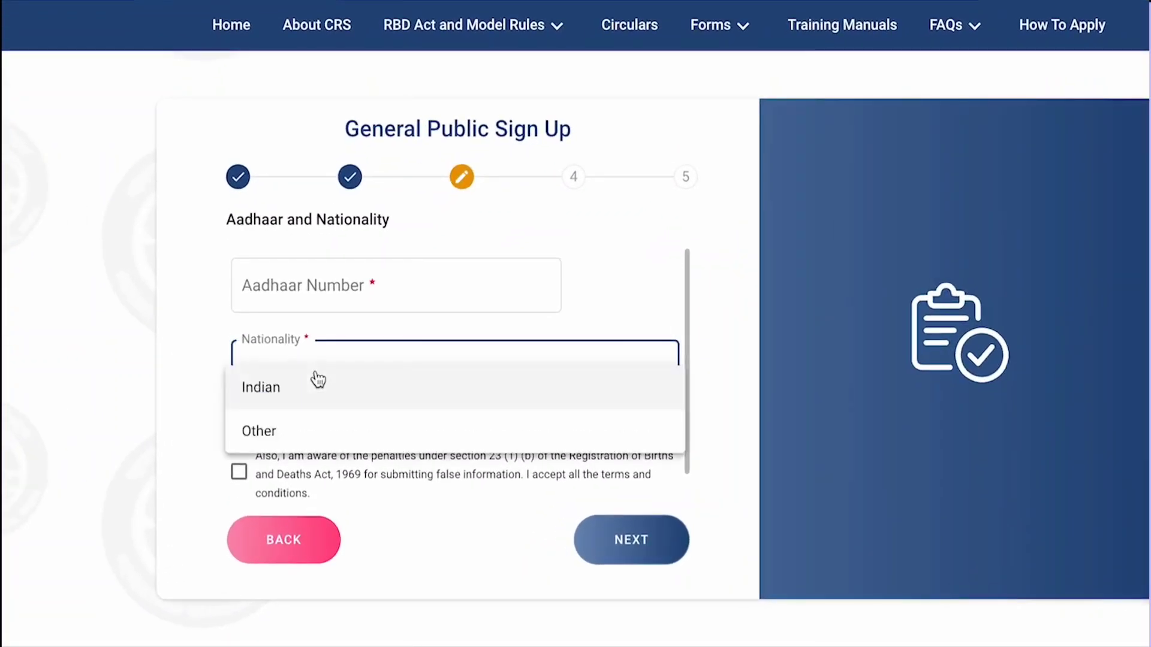
left_click(320, 386)
left_click(240, 471)
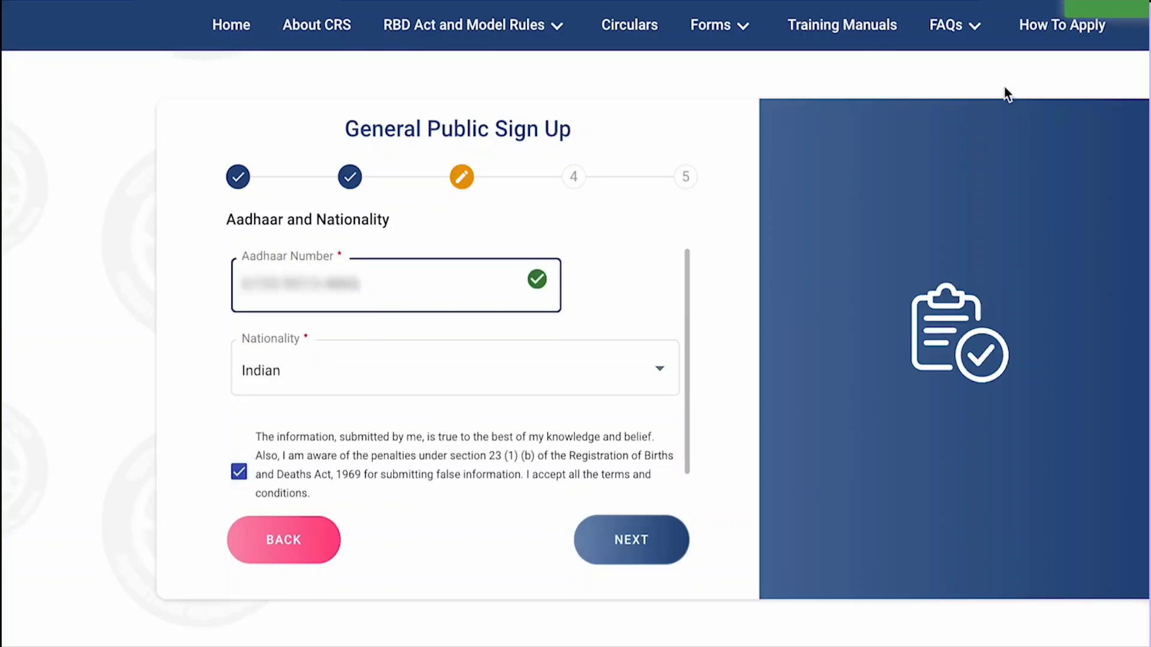
left_click(655, 542)
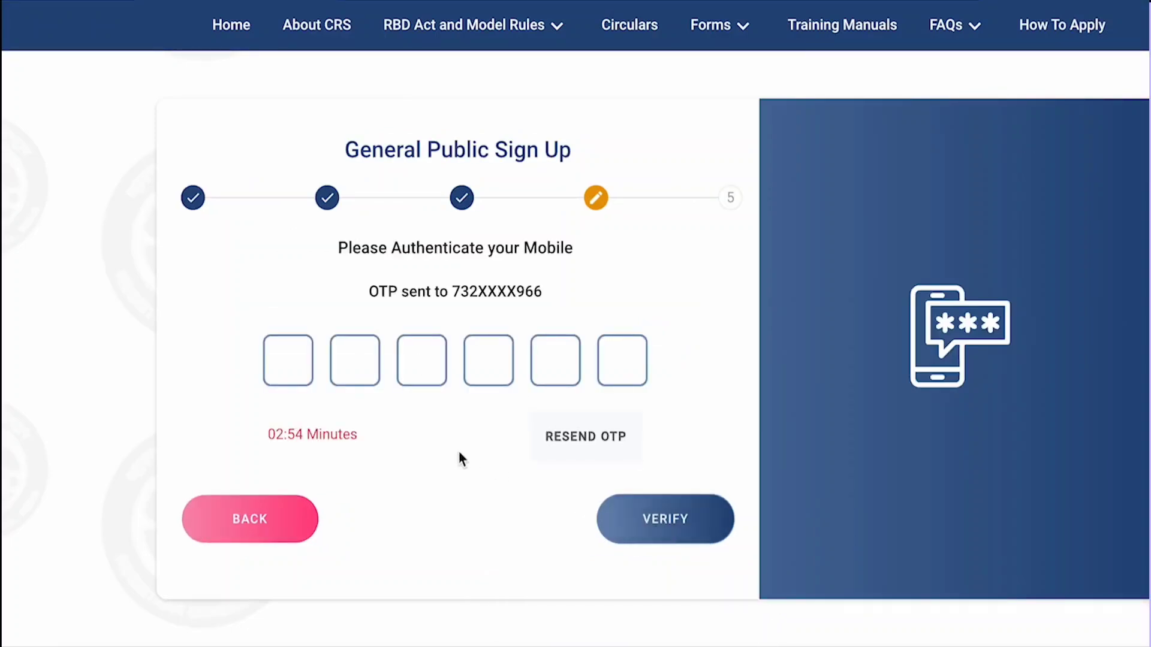
Step: Verify the mobile number with its one-time code and continue to the email authentication
left_click(714, 523)
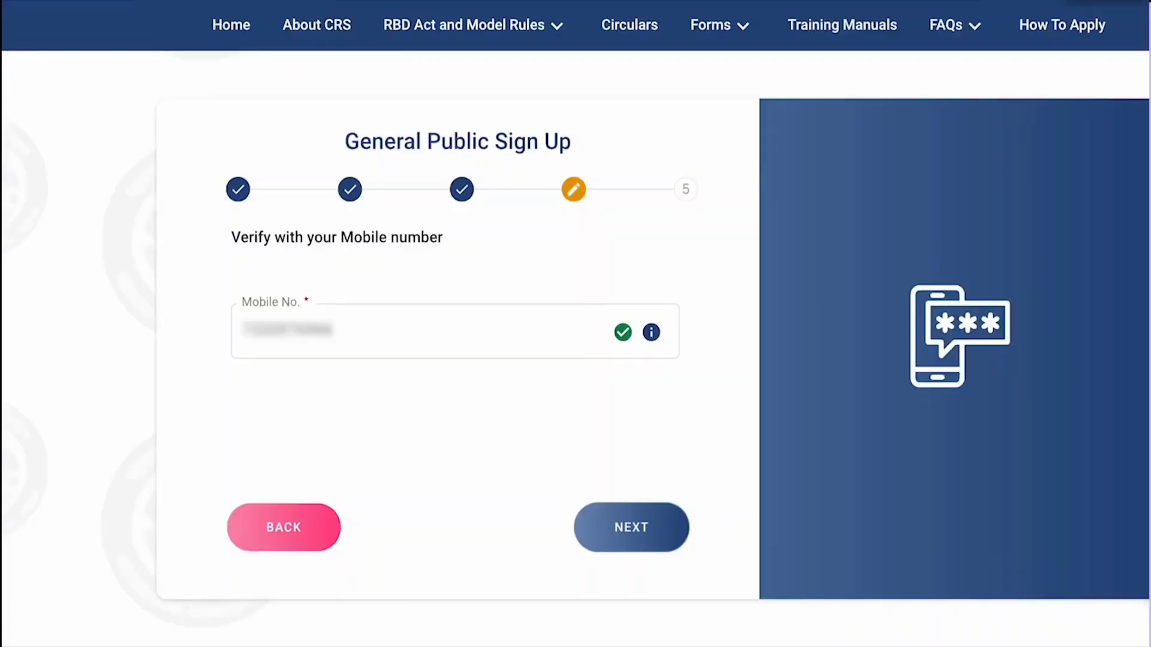
left_click(652, 529)
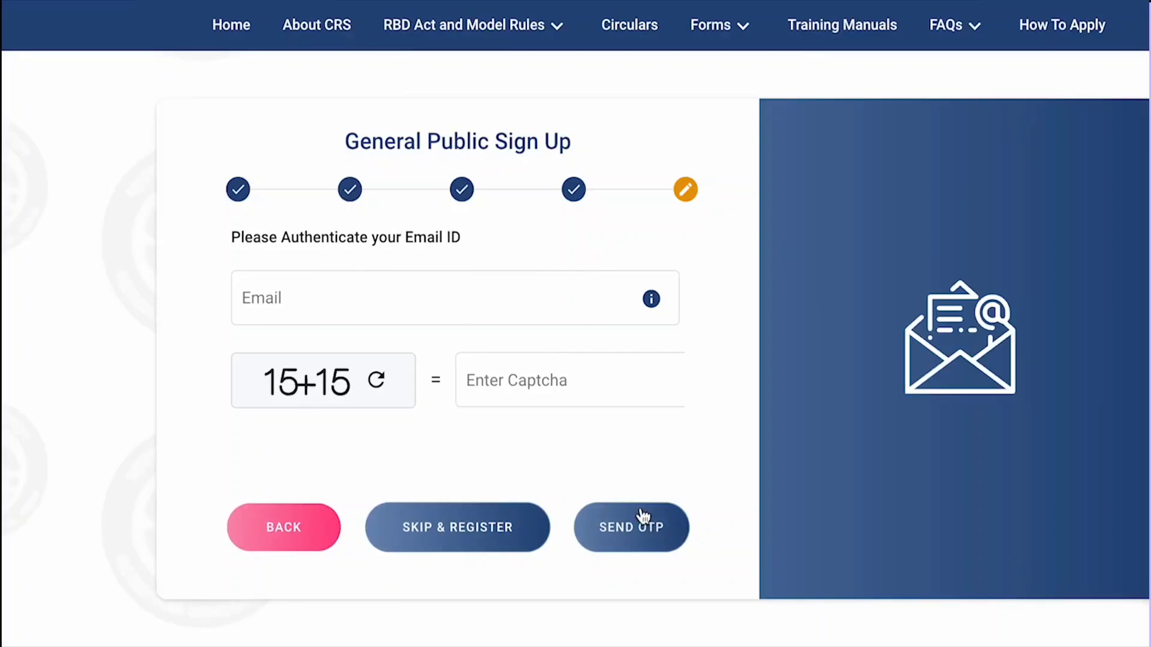
Step: Authenticate the email address using captcha result 30 and the emailed one-time code, and register the account
left_click(496, 298)
left_click(375, 309)
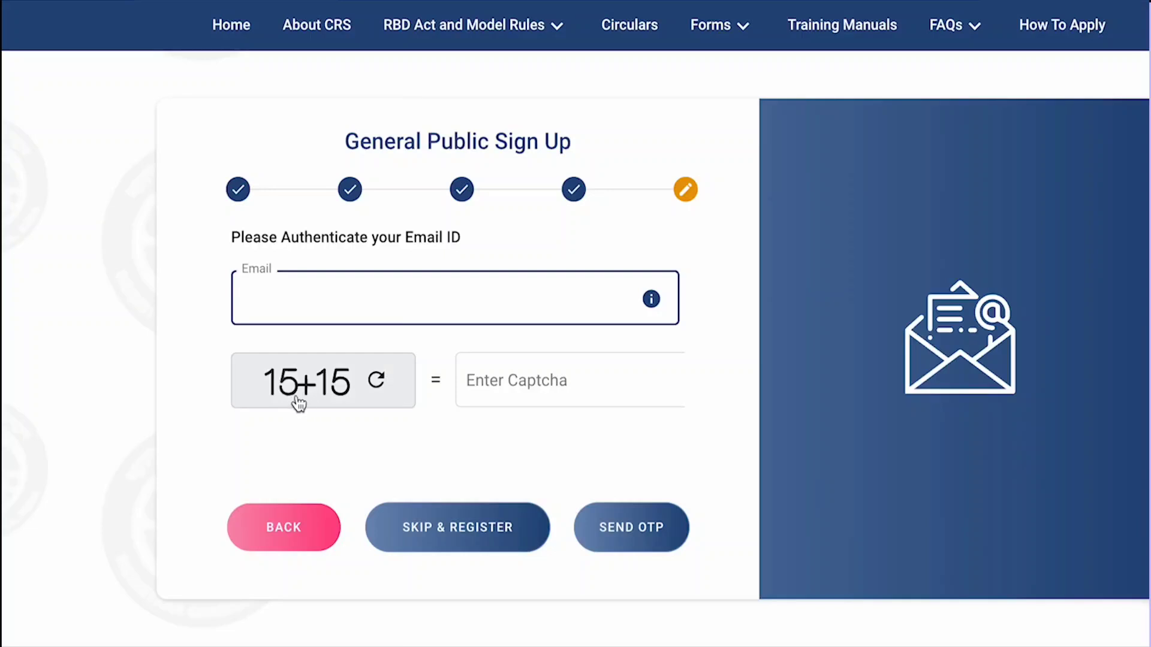
left_click(501, 389)
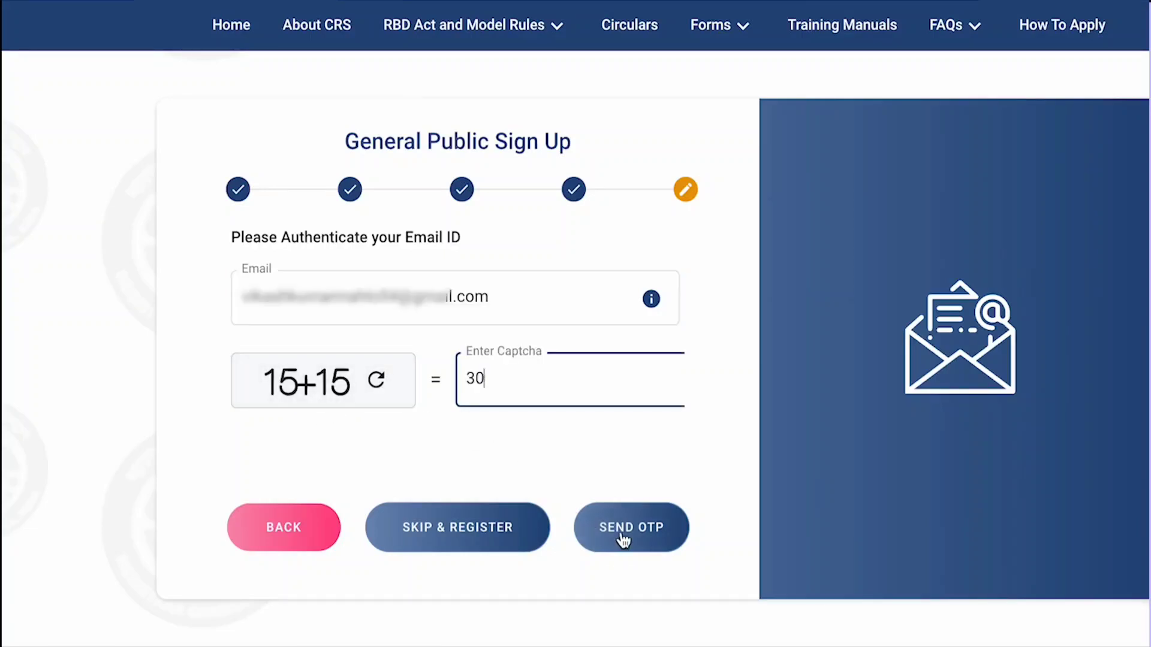
left_click(624, 540)
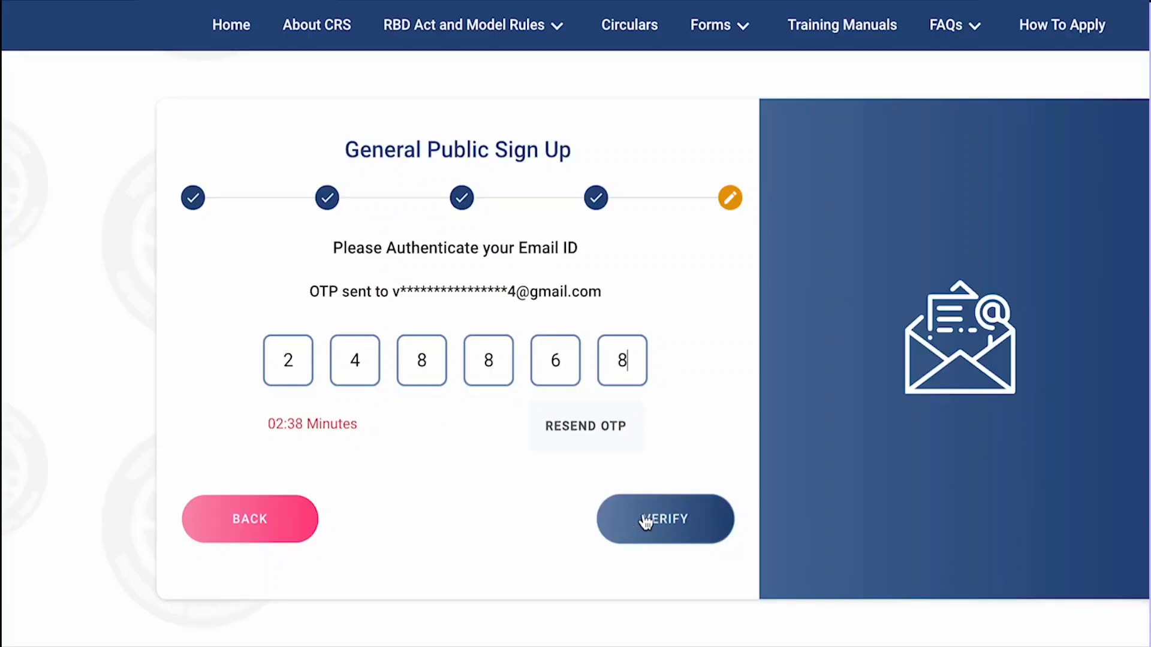
left_click(641, 520)
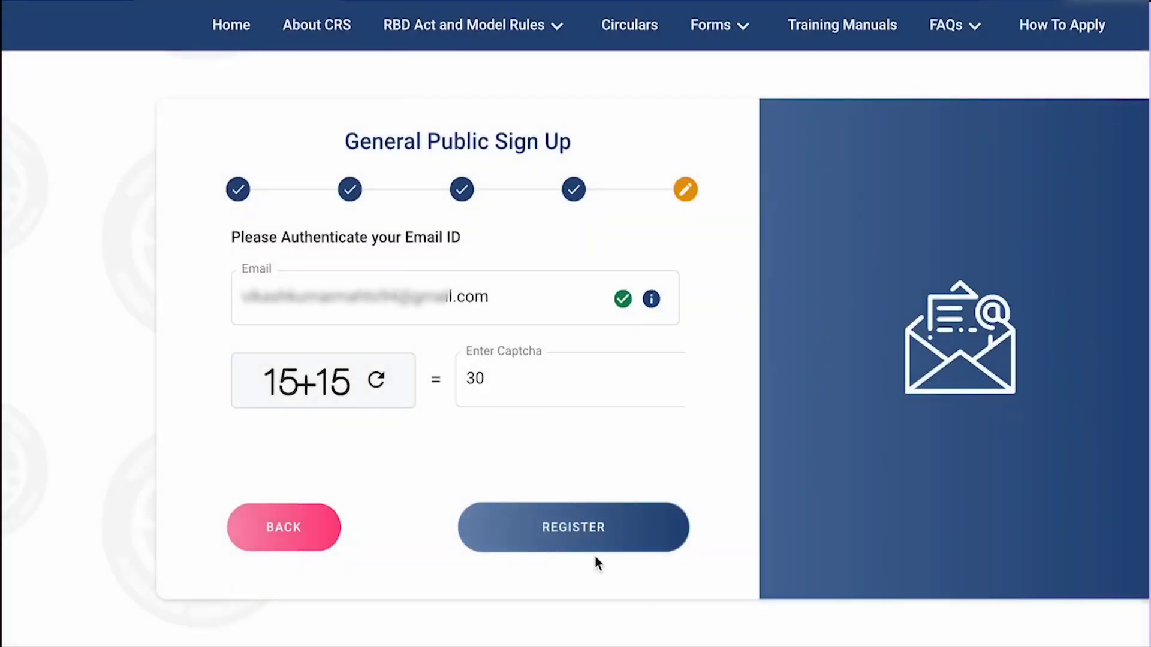
left_click(593, 540)
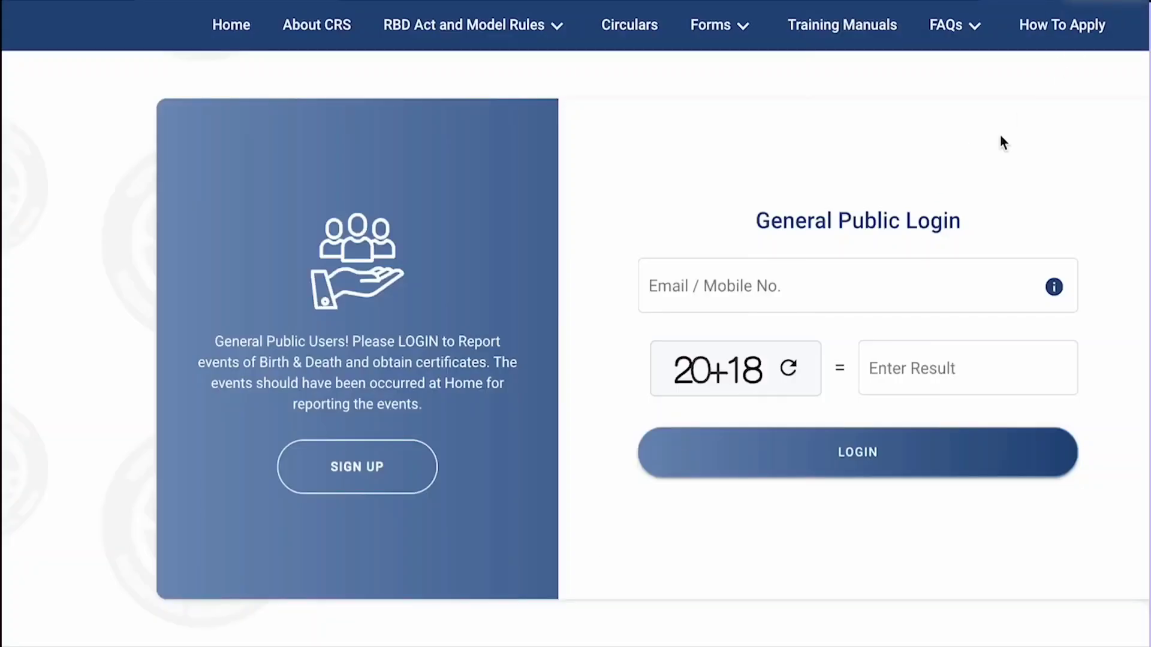
Step: Log in to the general public account and open the Report Birth form
left_click(807, 285)
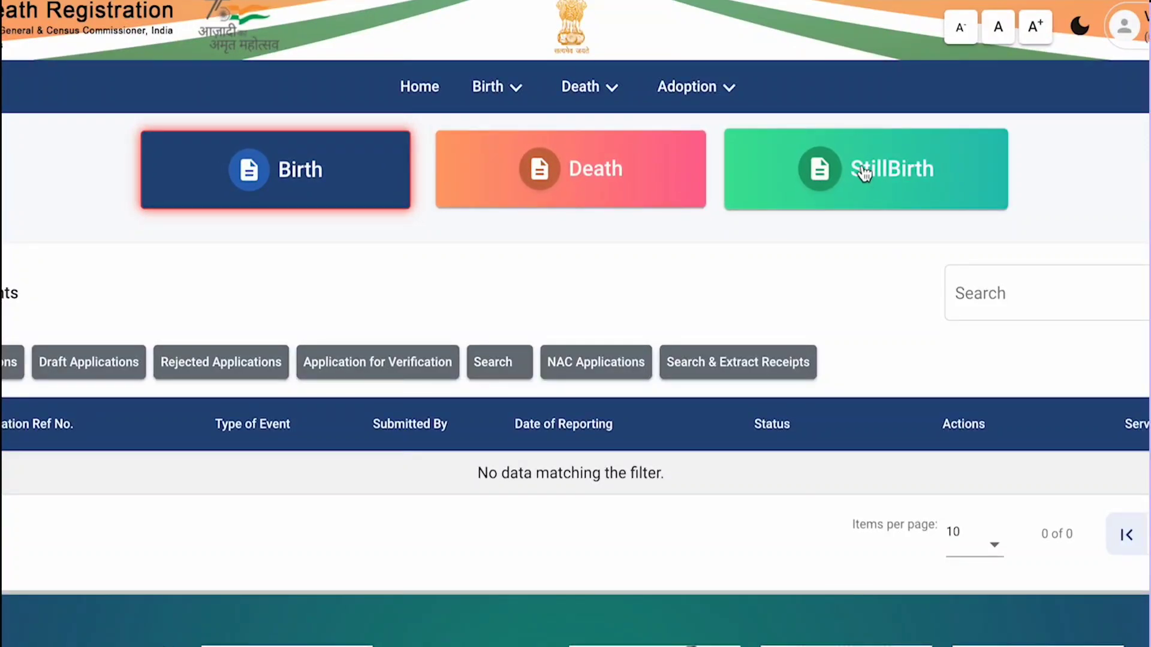
left_click(519, 88)
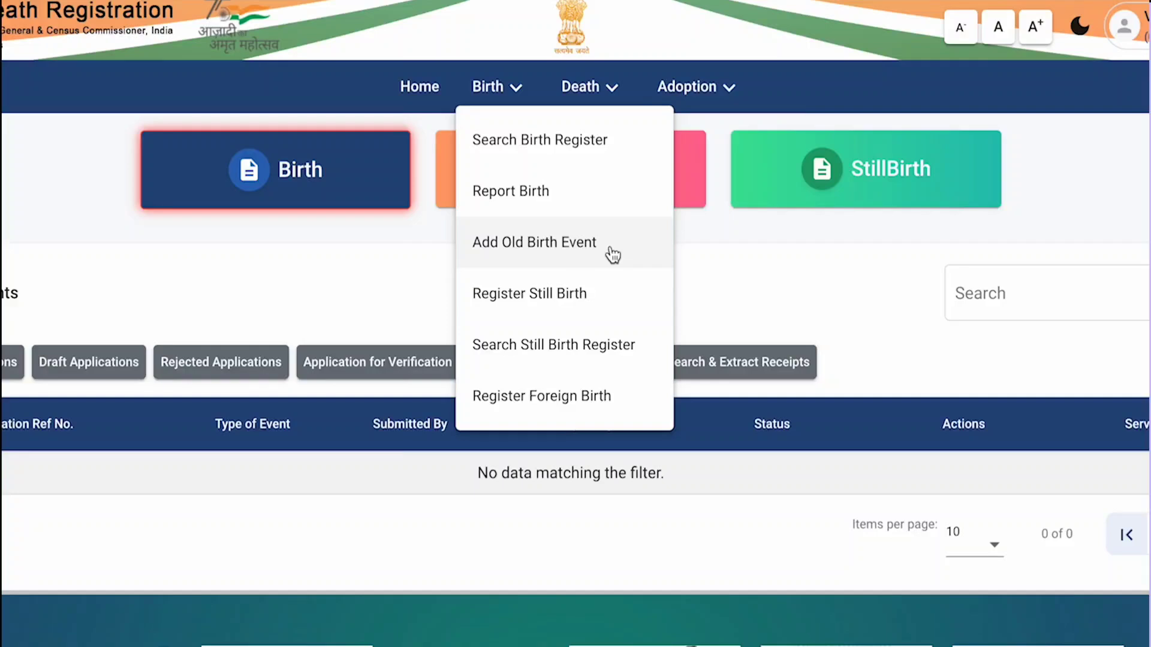
left_click(556, 201)
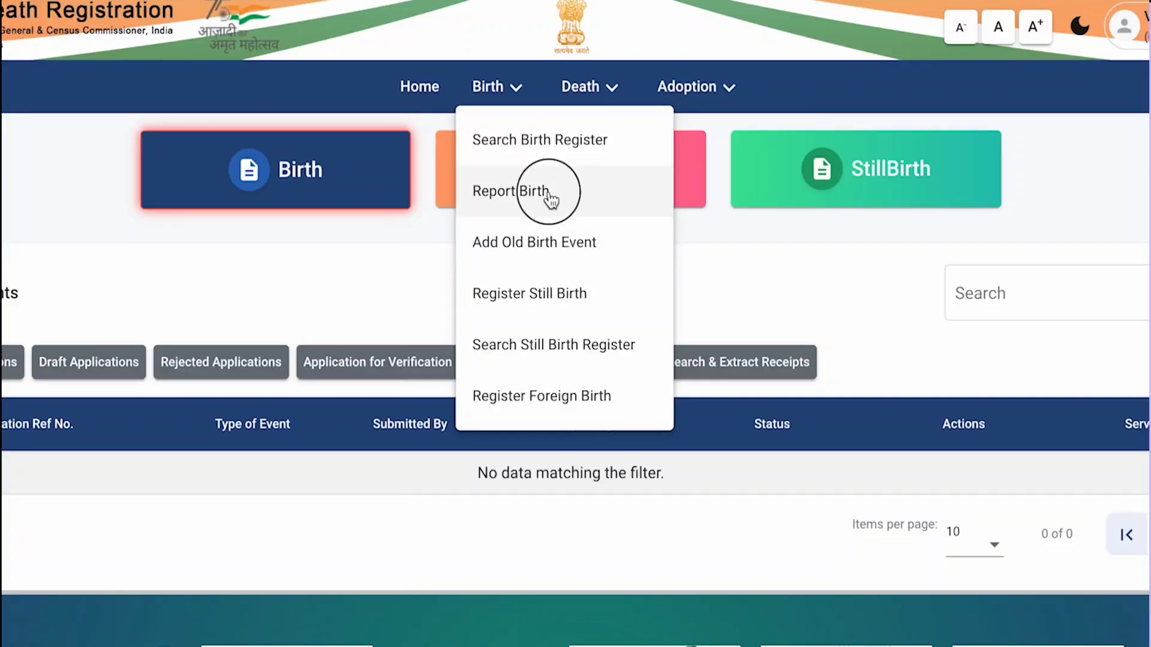
triple_click(165, 165)
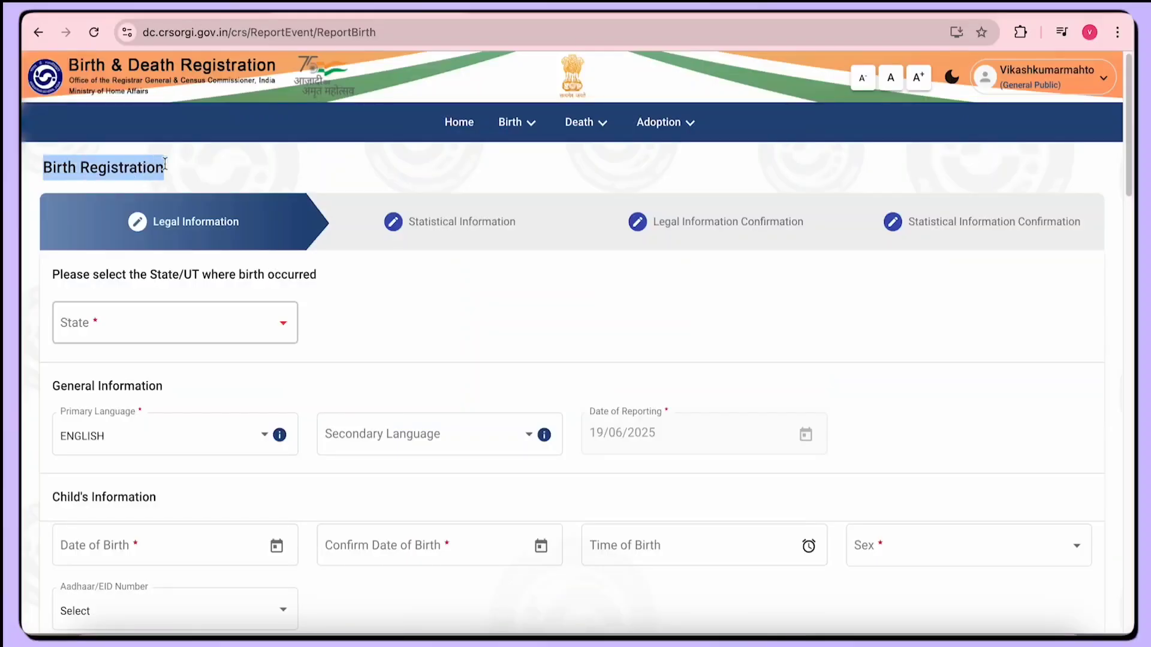
left_click(168, 169)
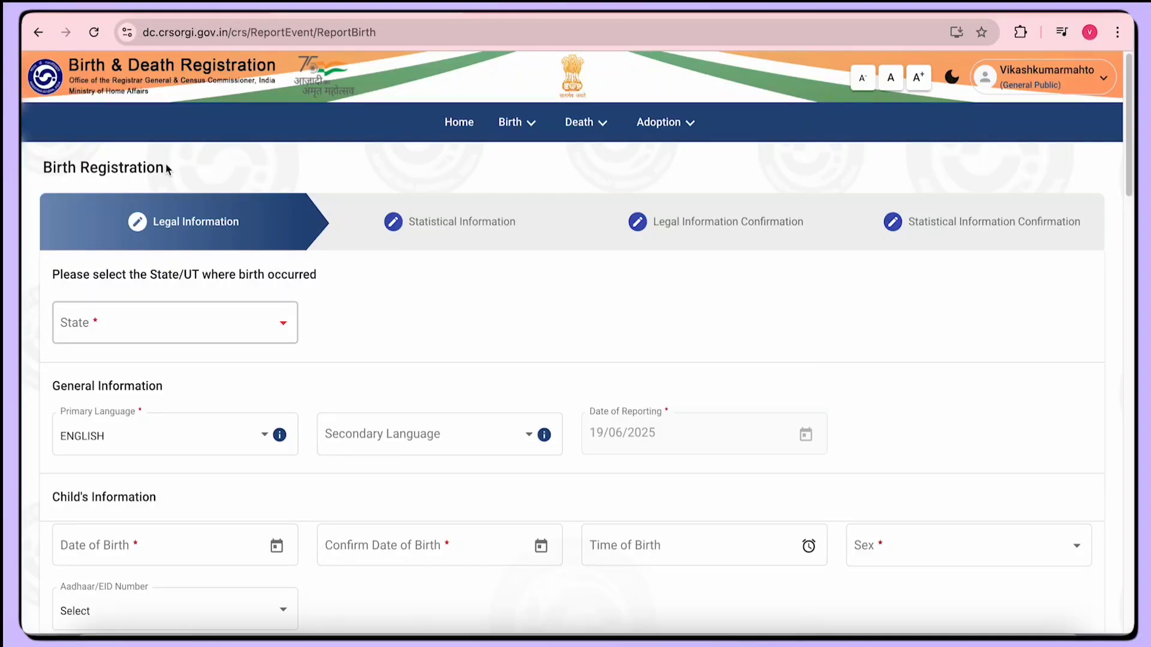
Step: Set the State/UT where the birth occurred to Bihar
left_click(185, 325)
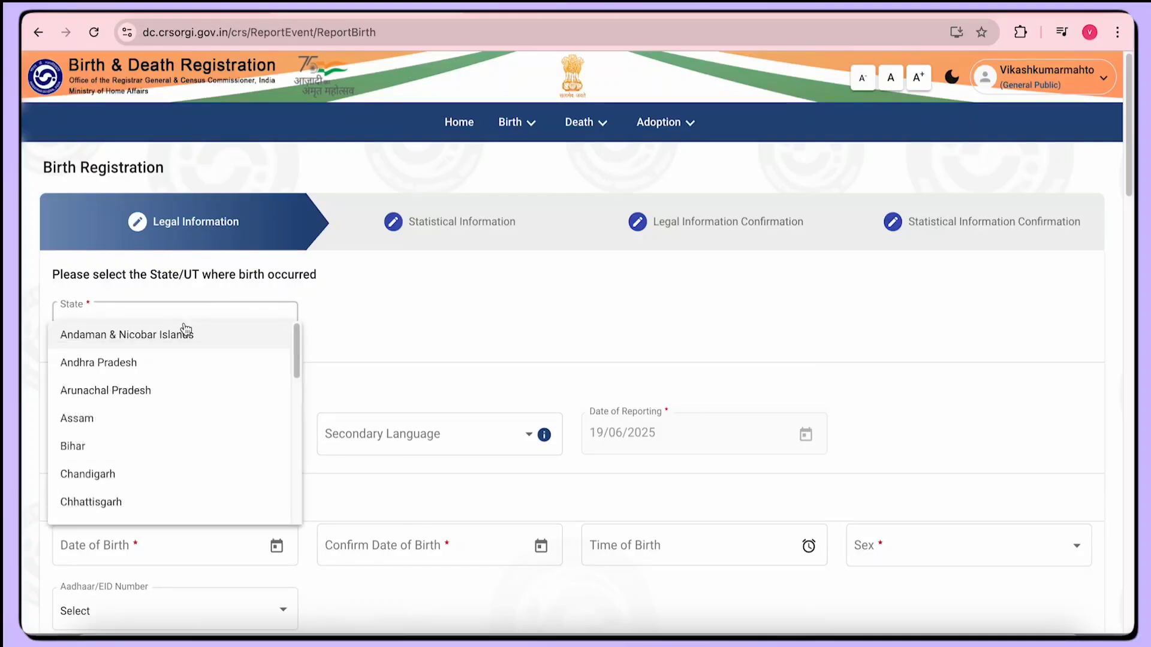
left_click(242, 433)
left_click(242, 433)
left_click(241, 432)
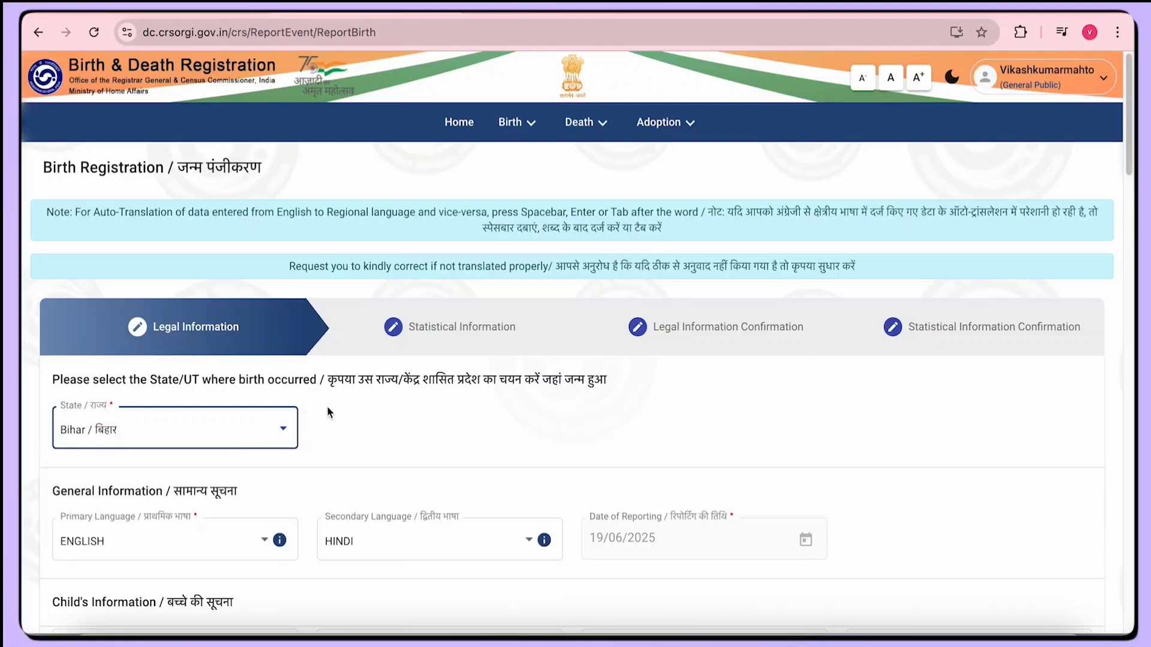
Step: Select English as the primary language and Hindi as the secondary language for the birth registration
scroll(328, 412, "down", 4)
left_click(133, 282)
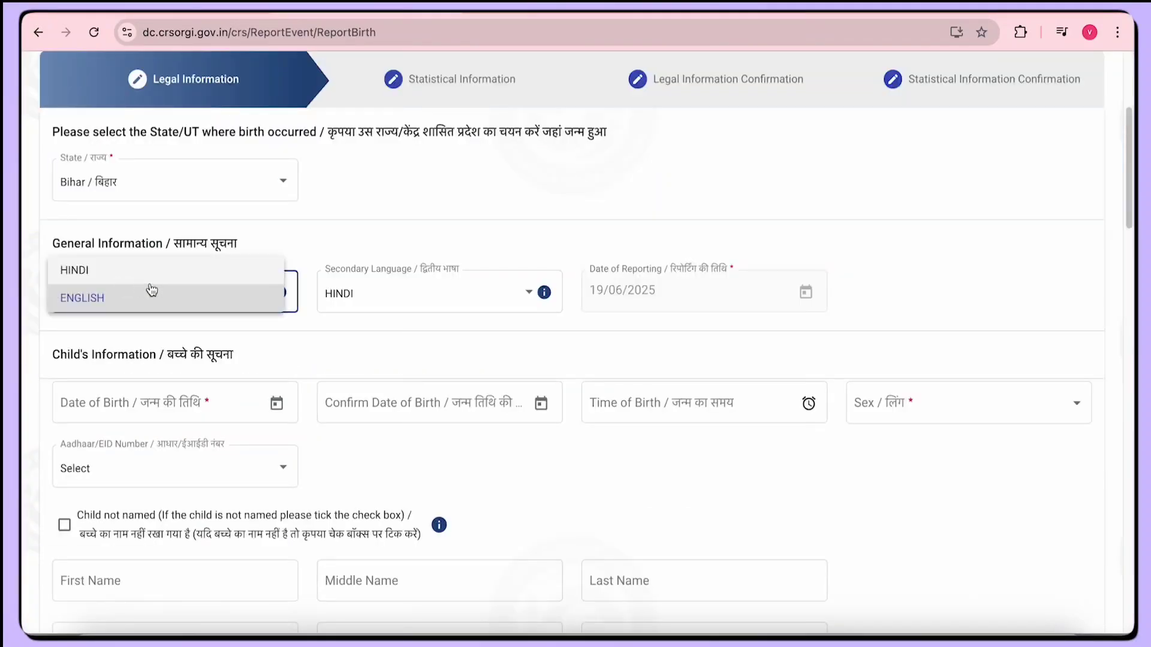
left_click(116, 299)
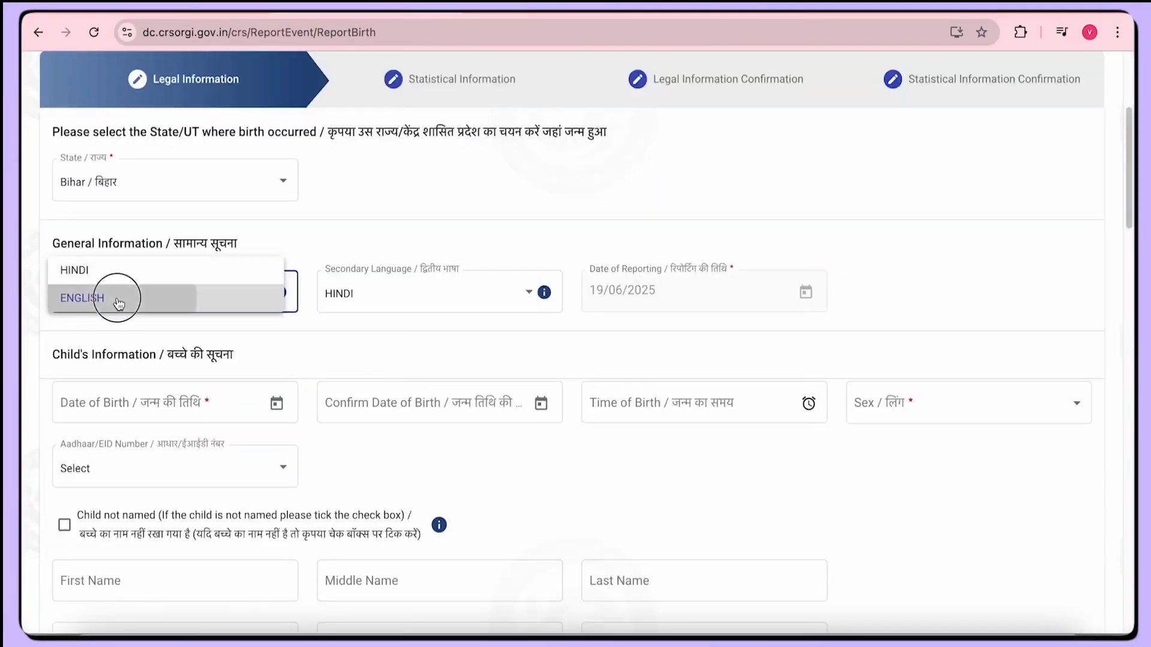
left_click(361, 299)
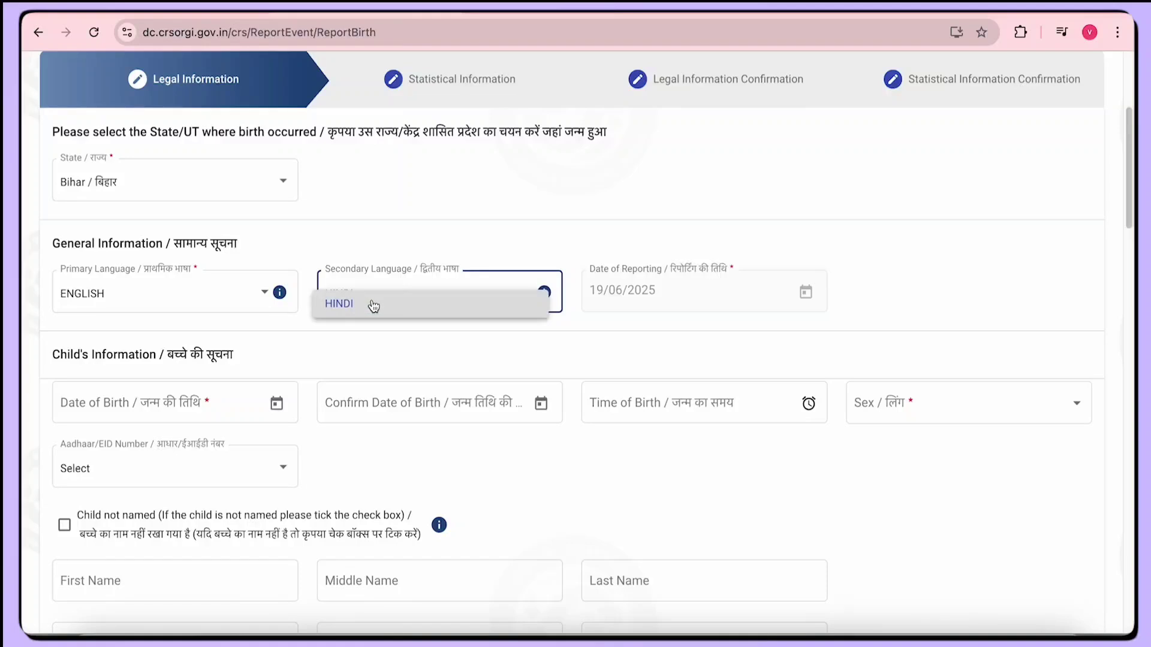
left_click(372, 306)
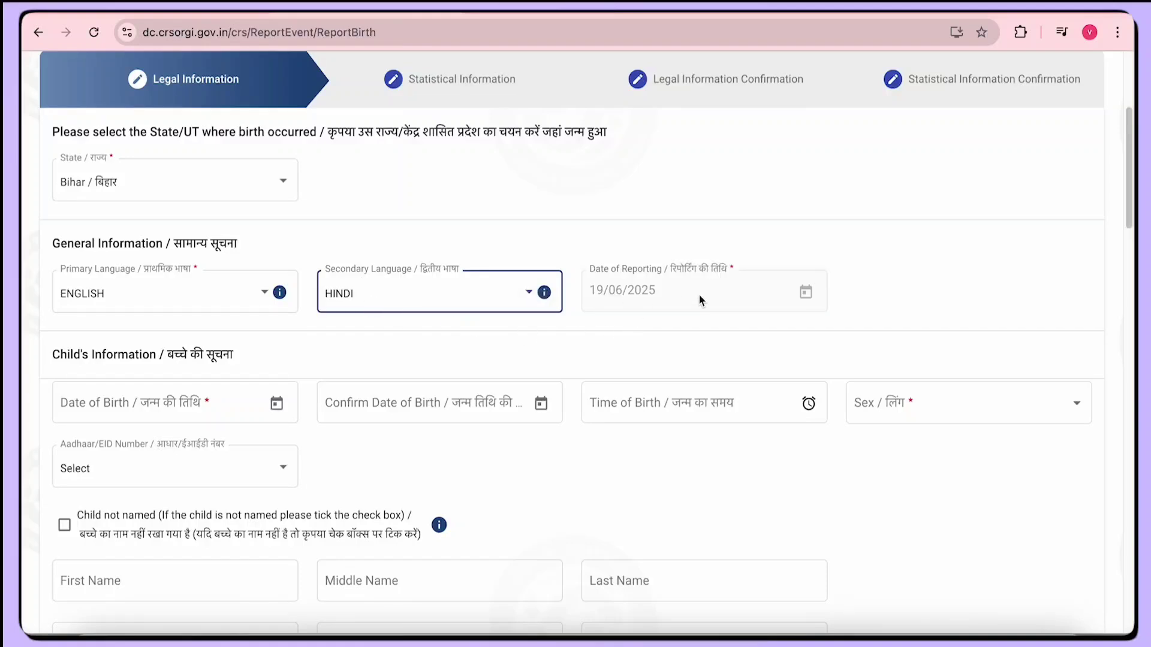
Step: Enter the child's date of birth and confirm it with the same date
triple_click(94, 358)
left_click(226, 397)
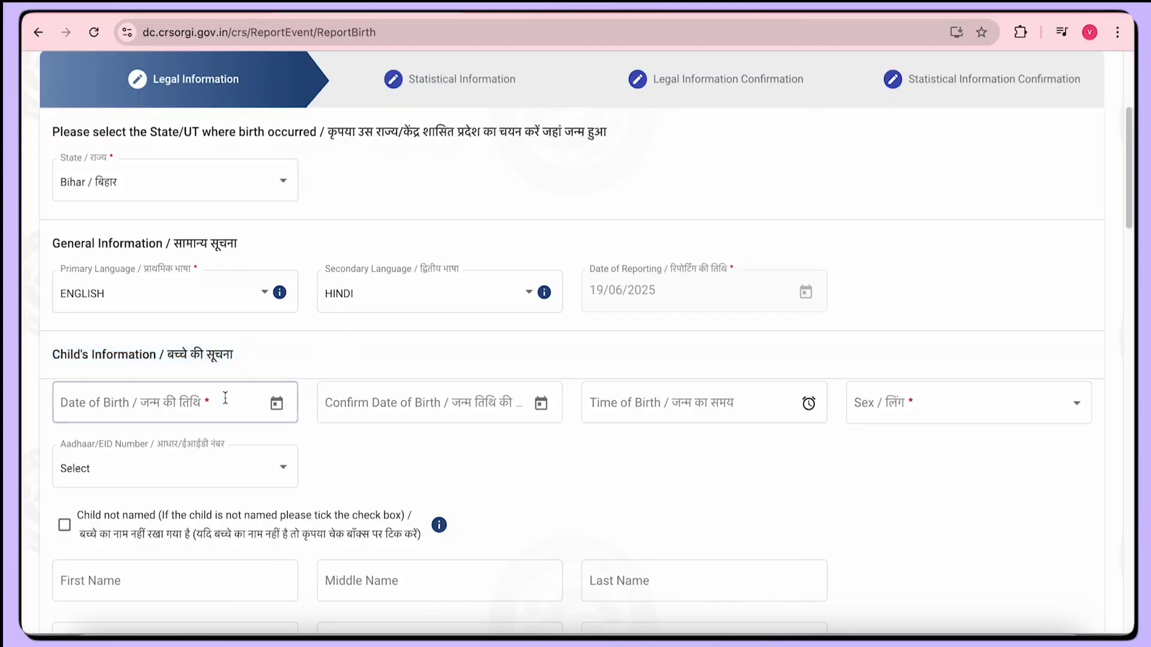
left_click(277, 403)
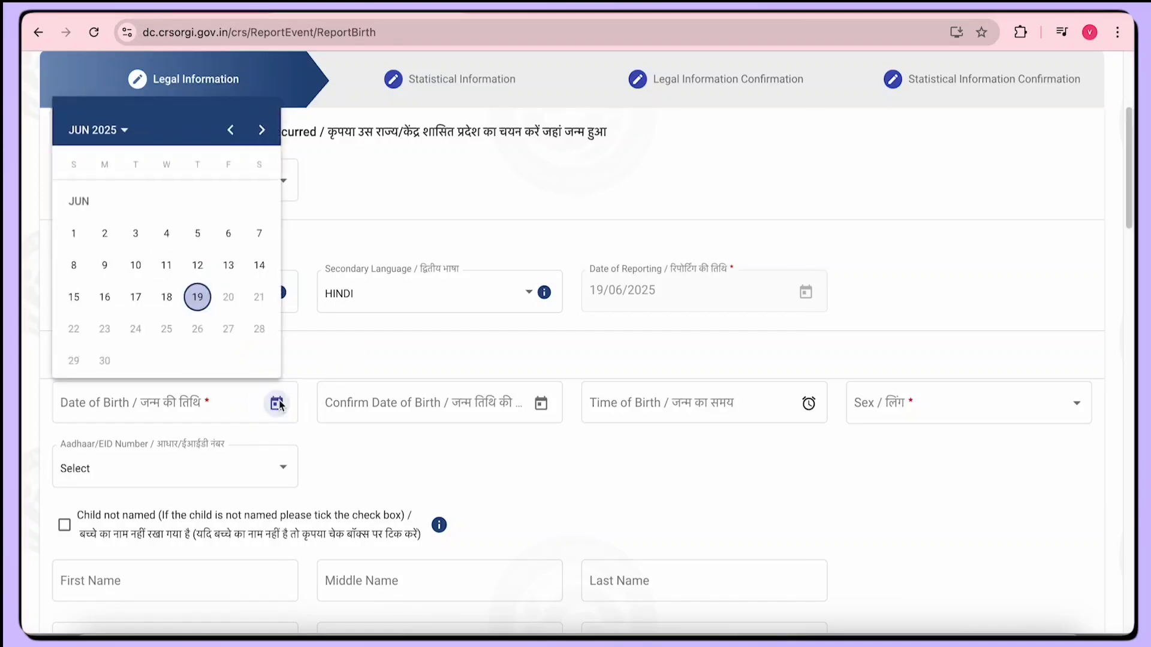
left_click(166, 265)
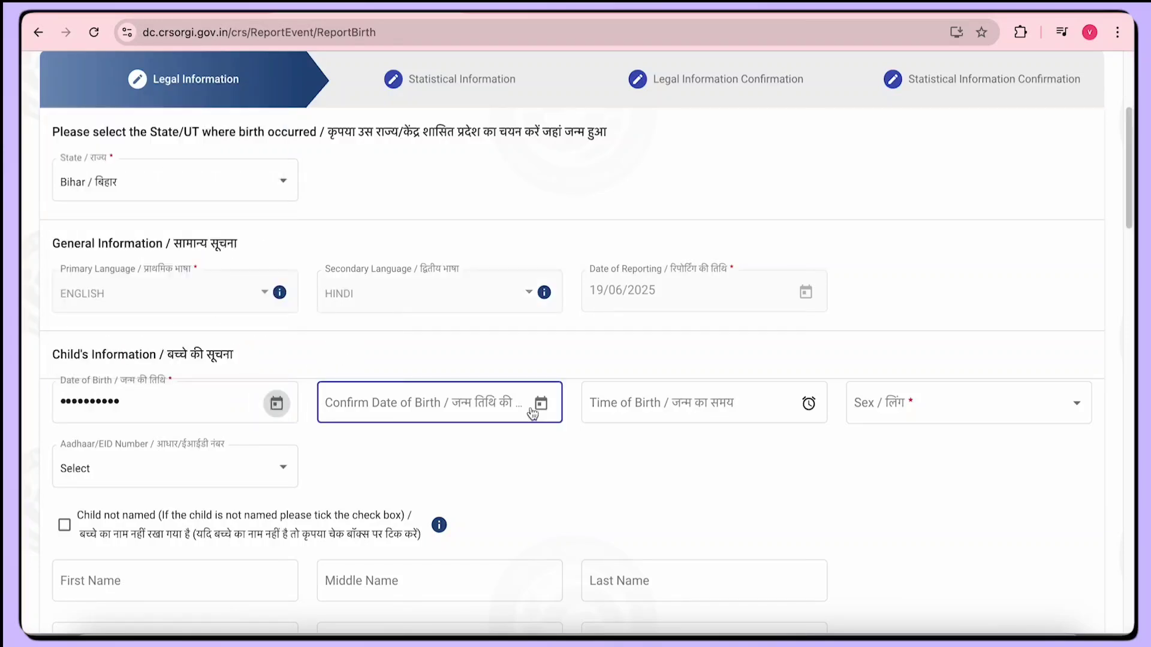
left_click(541, 403)
left_click(425, 277)
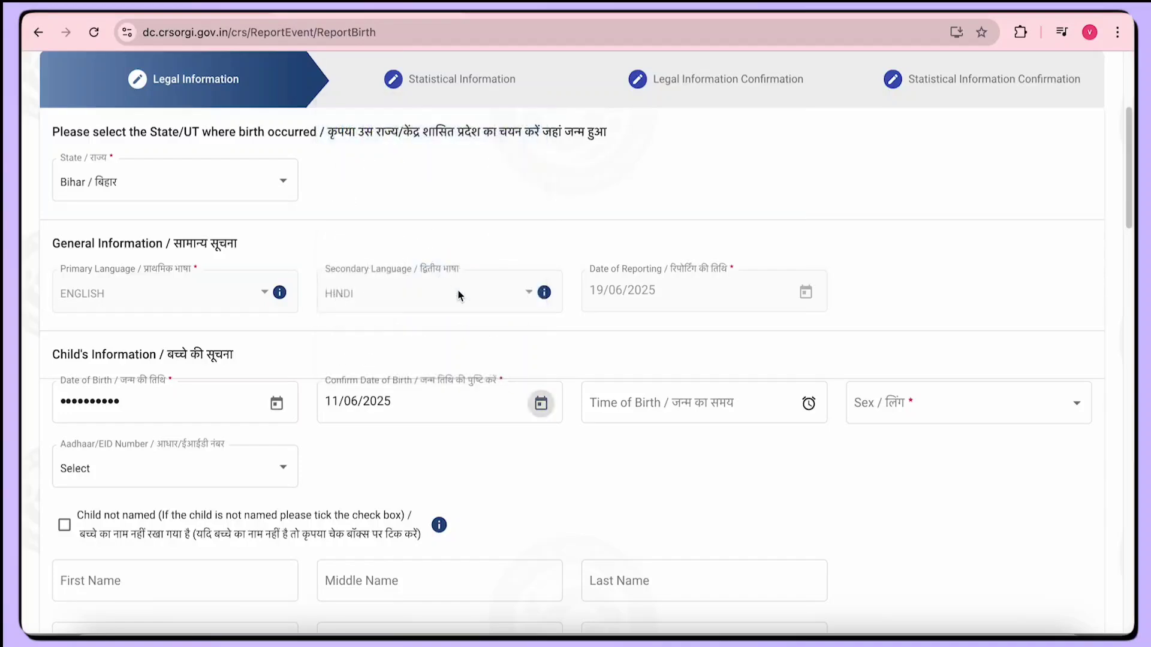
Step: Set the time of birth to 1:00 PM and the child's sex to Male, leaving the Aadhaar/EID choice unselected
left_click(687, 410)
left_click(687, 409)
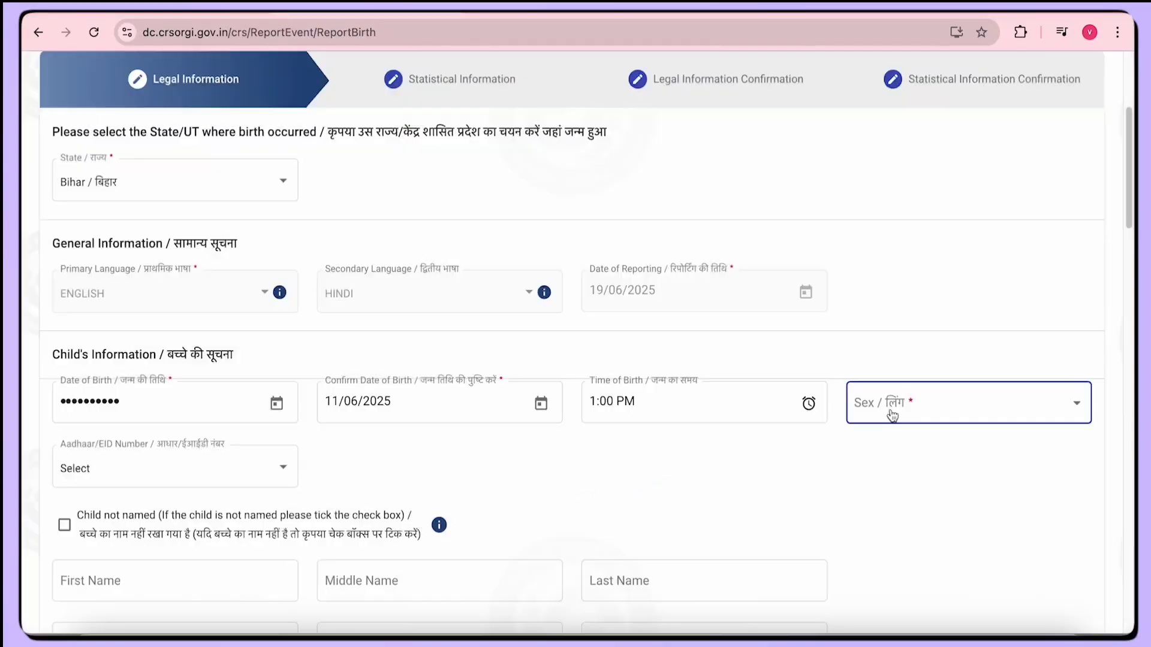
left_click(899, 418)
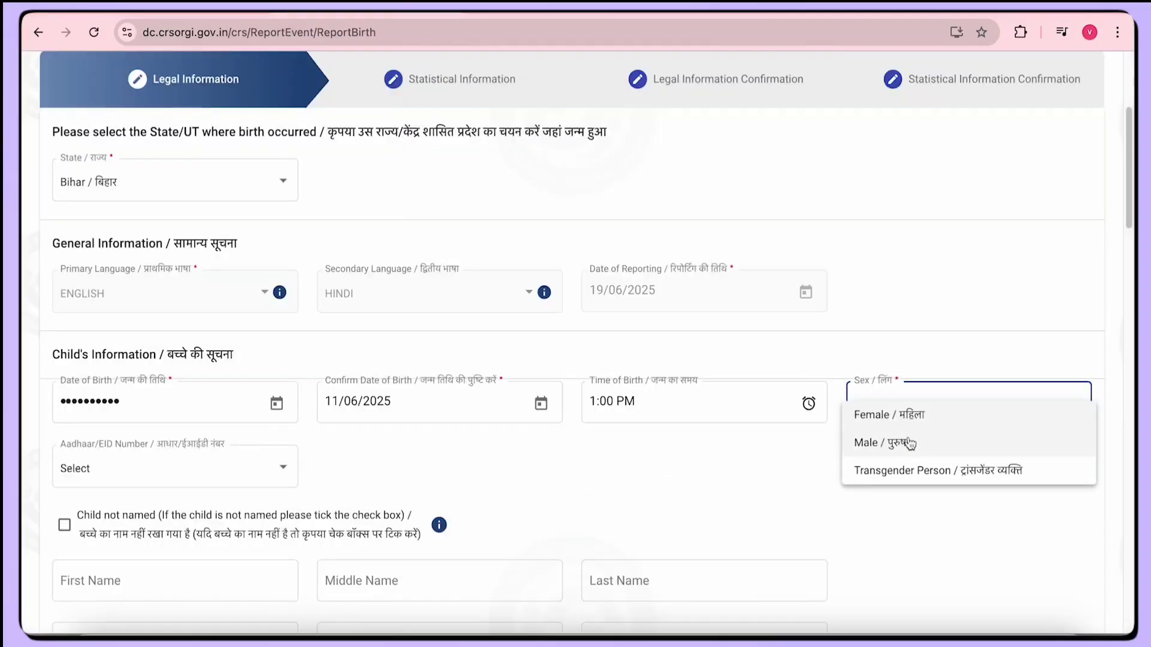
left_click(908, 437)
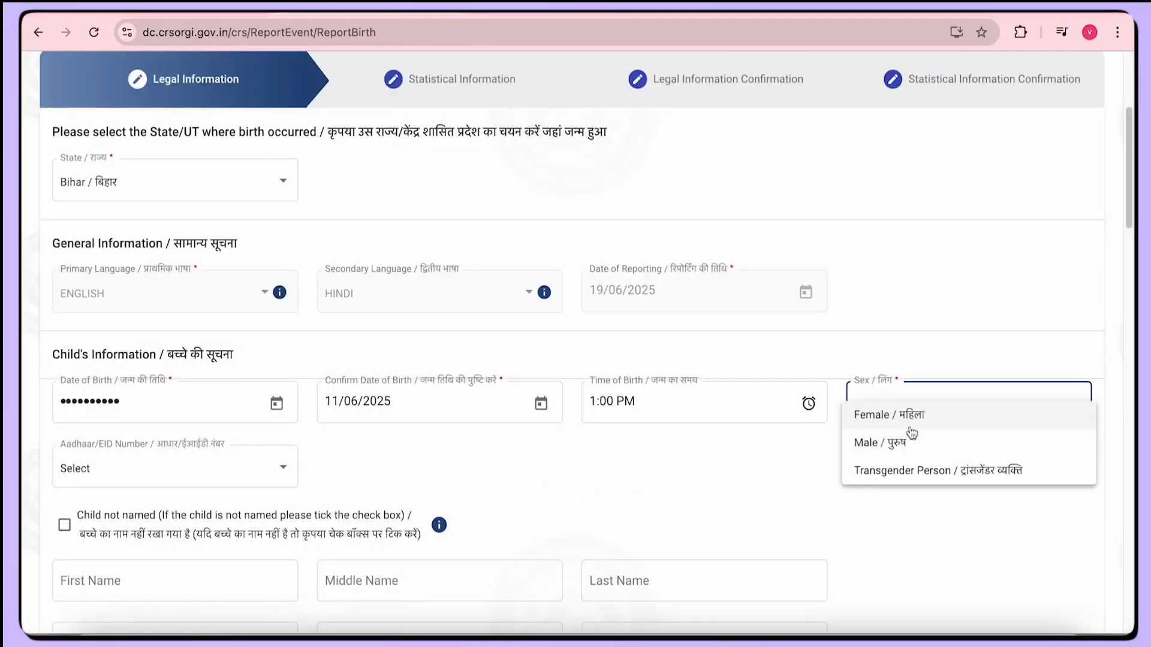
left_click(173, 474)
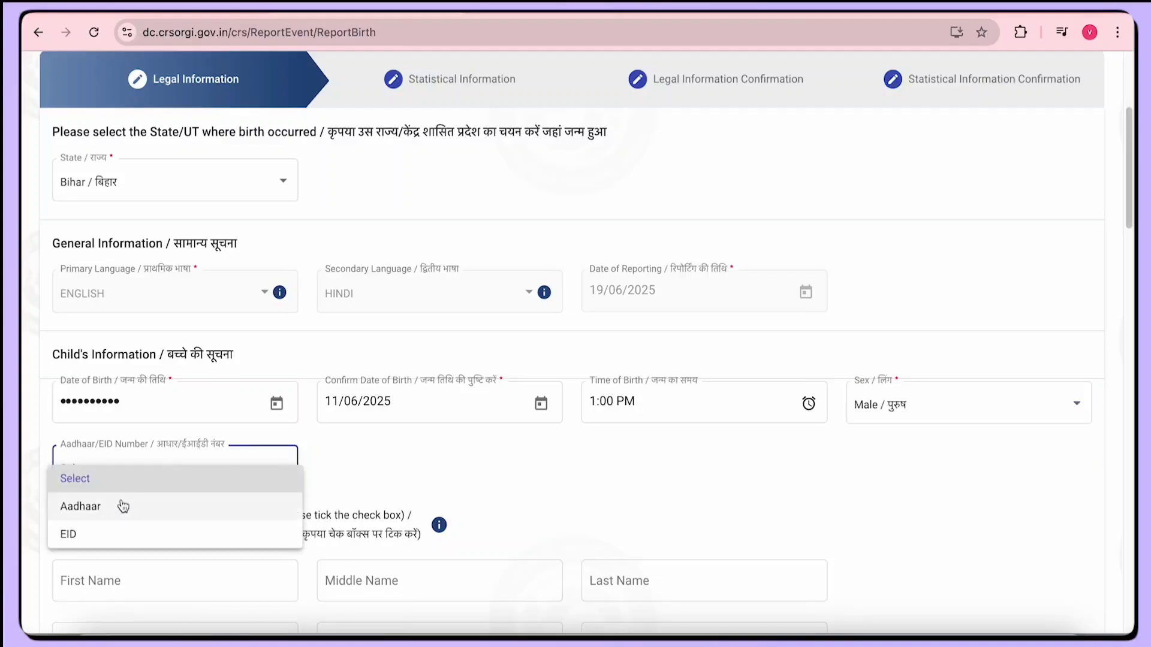
left_click(375, 464)
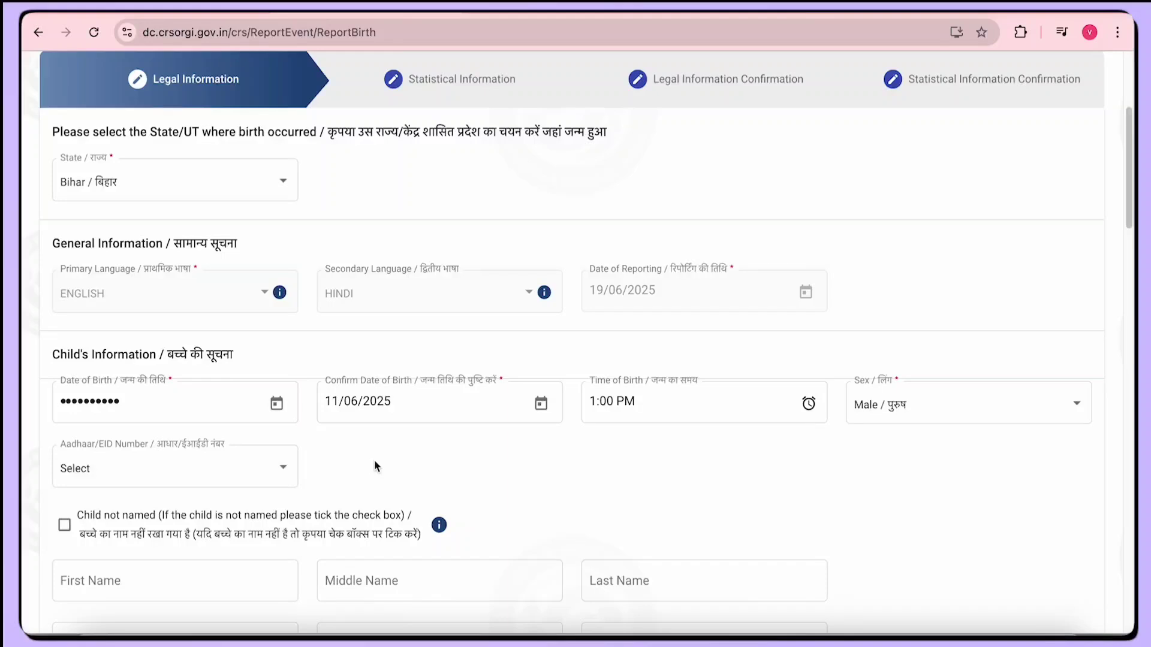
Step: Try marking the child as not named, and clear that option again
scroll(374, 460, "down", 7)
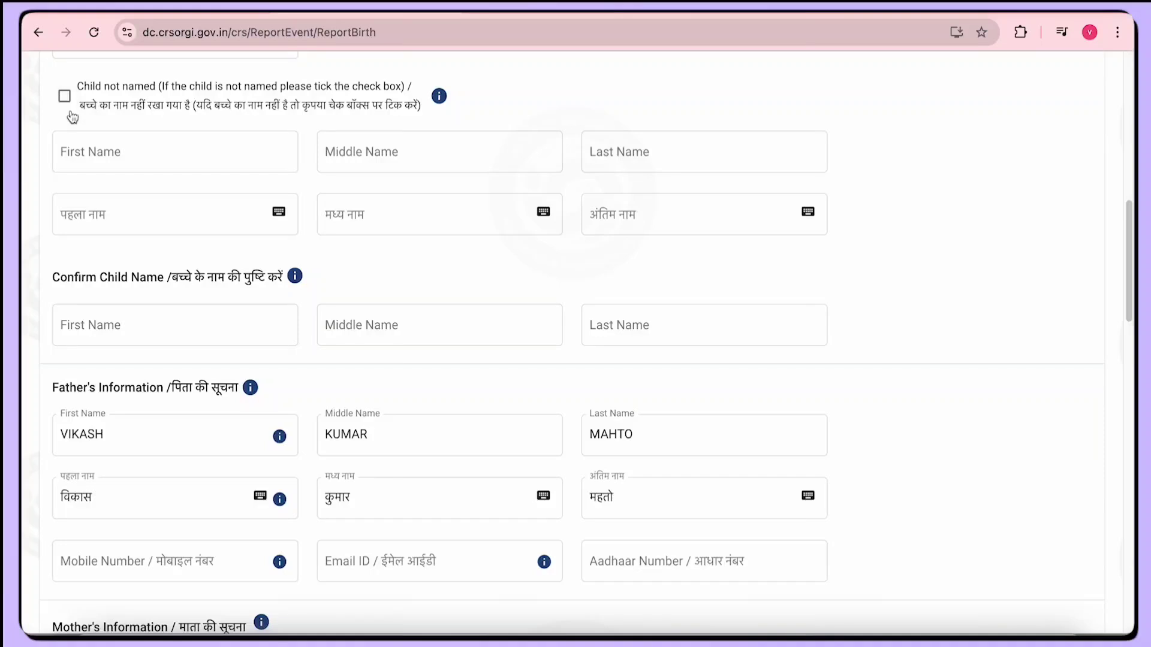
left_click(64, 96)
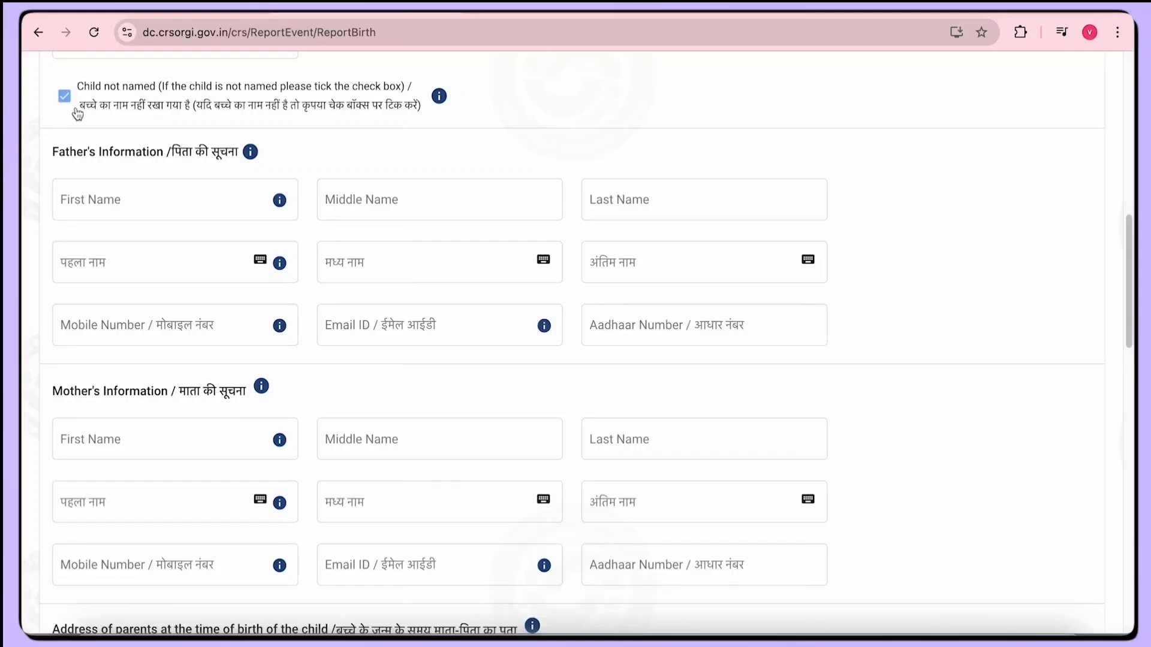
left_click(85, 179)
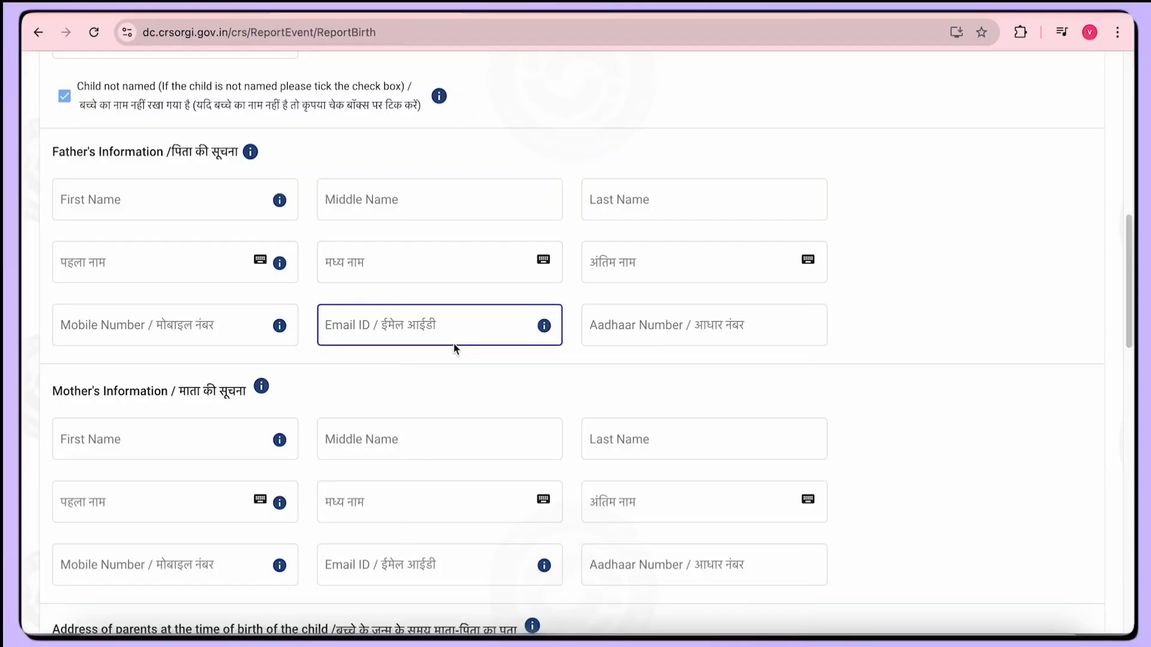
left_click(64, 95)
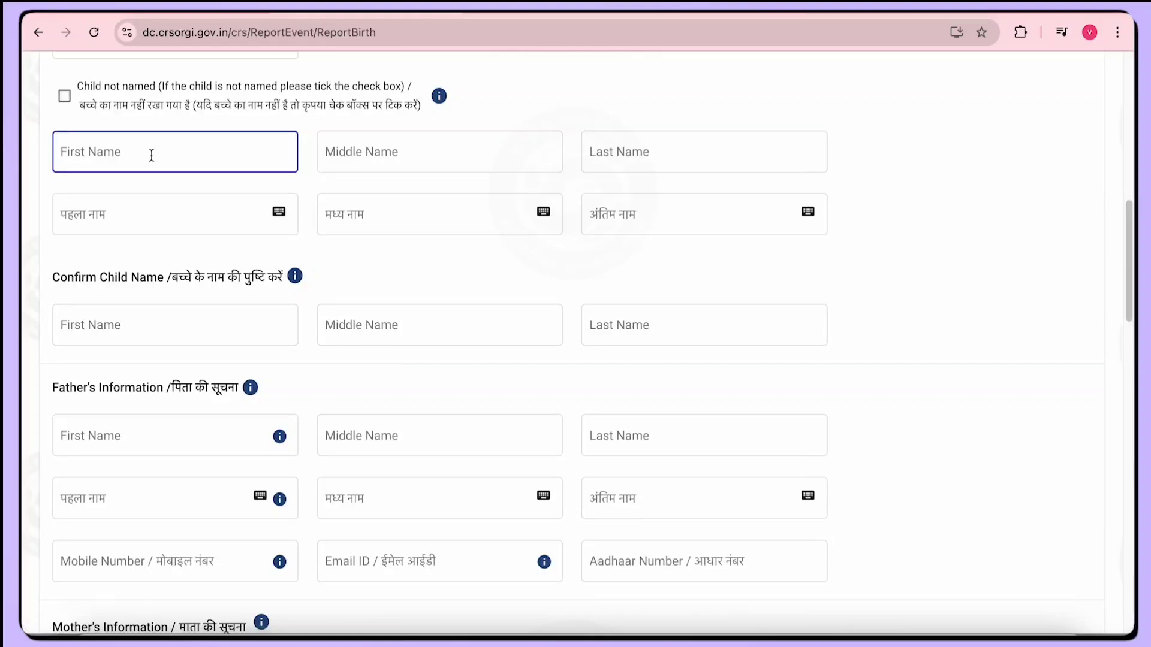
Step: Enter the child's first name in the child's information section and go to the first-name confirmation field
type("VIKASH")
left_click(374, 150)
left_click(170, 154)
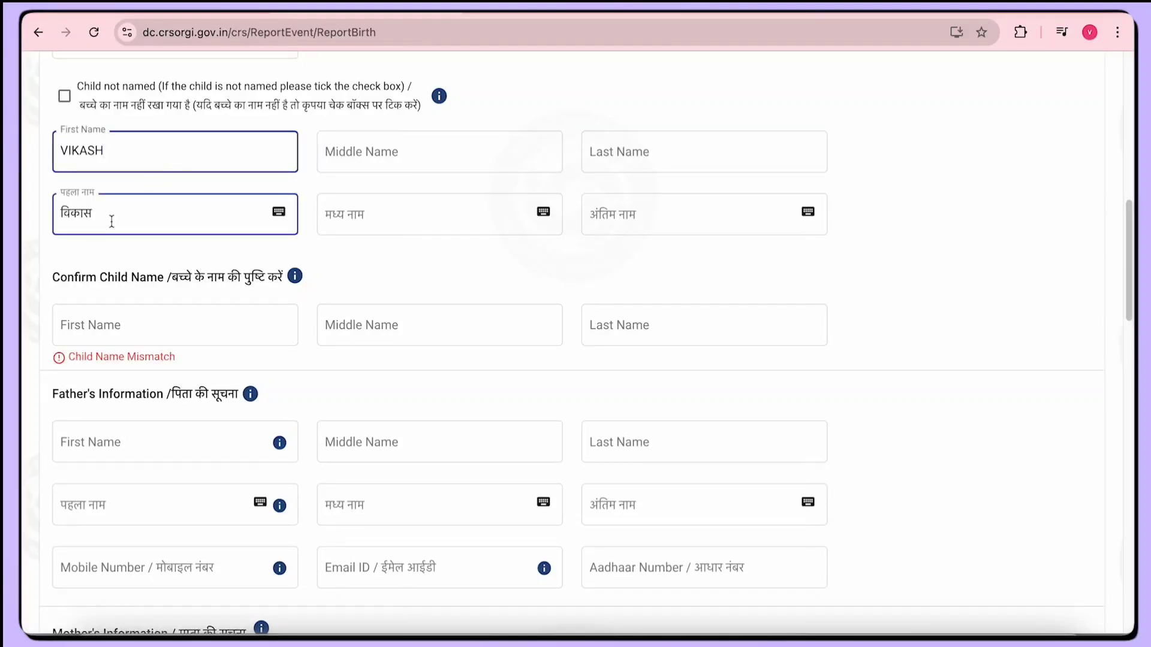
left_click(284, 221)
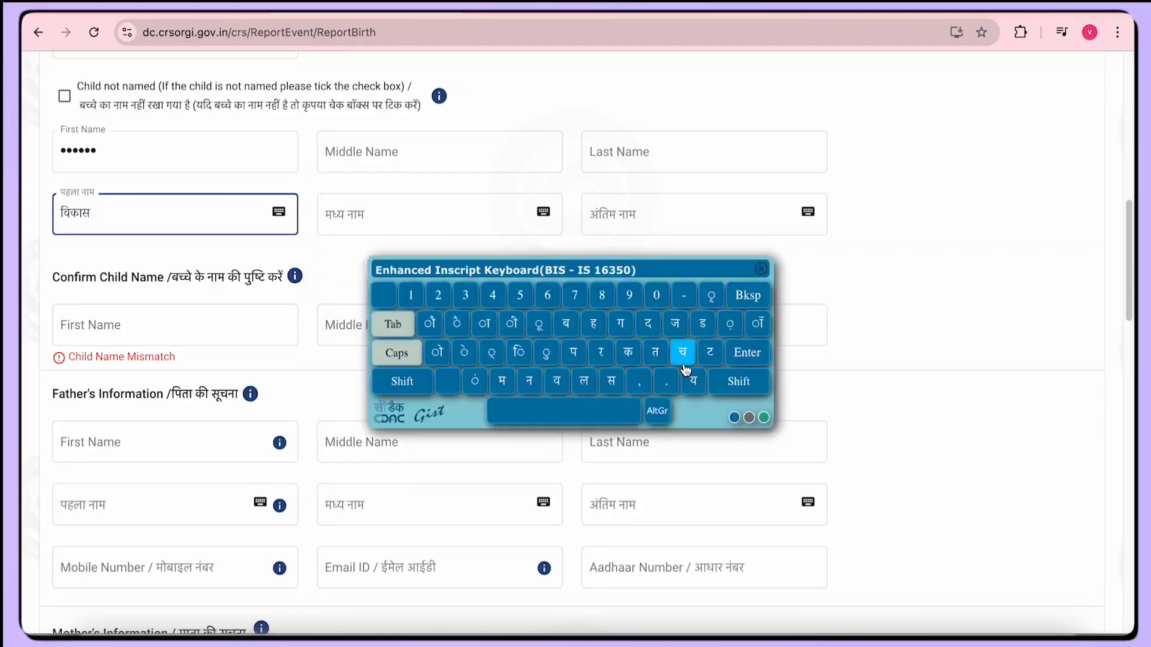
left_click(761, 269)
left_click(211, 318)
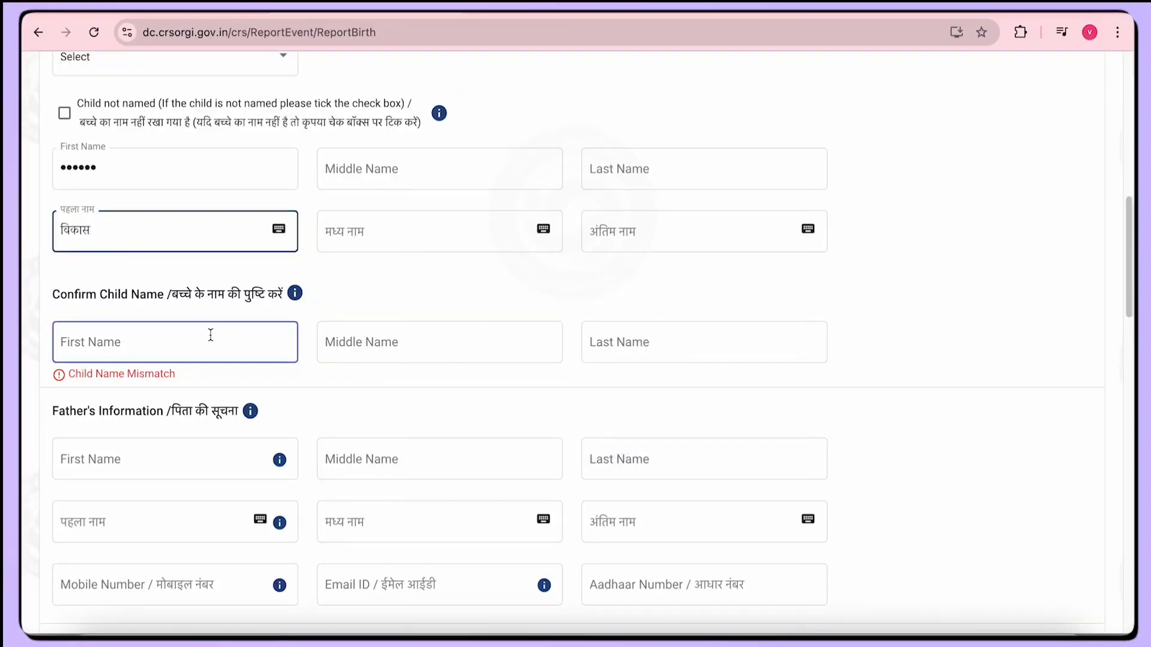
left_click(161, 339)
Step: Examine the name, mobile number, email and Aadhaar fields in the father's and mother's information sections
scroll(162, 338, "down", 5)
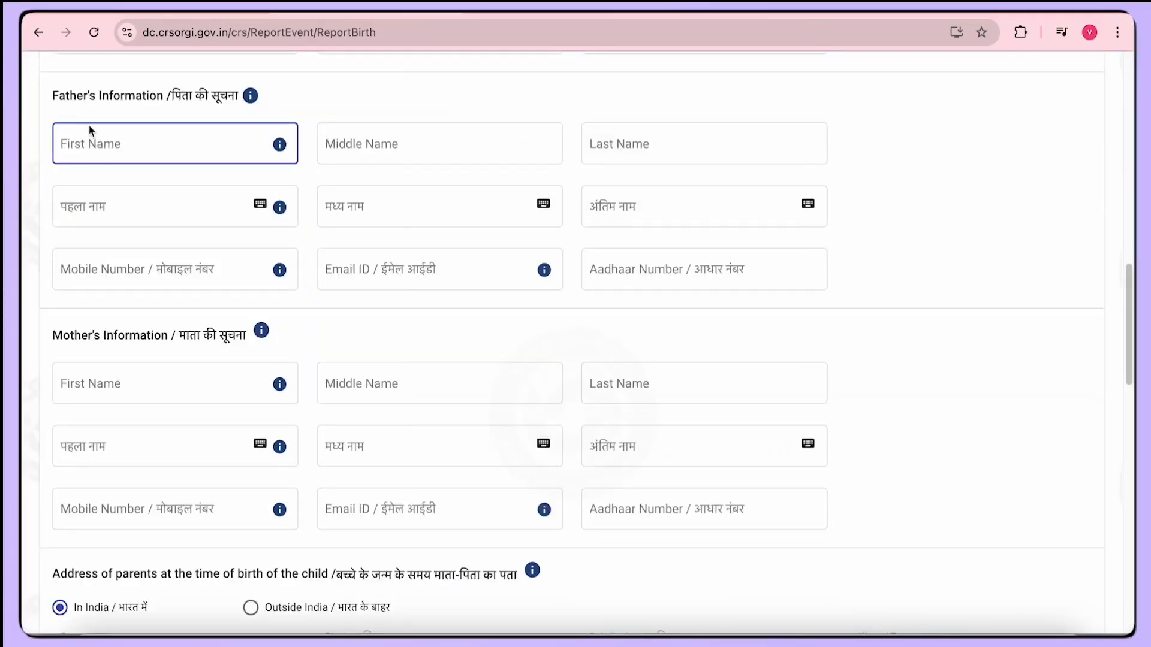
left_click(162, 147)
left_click(429, 142)
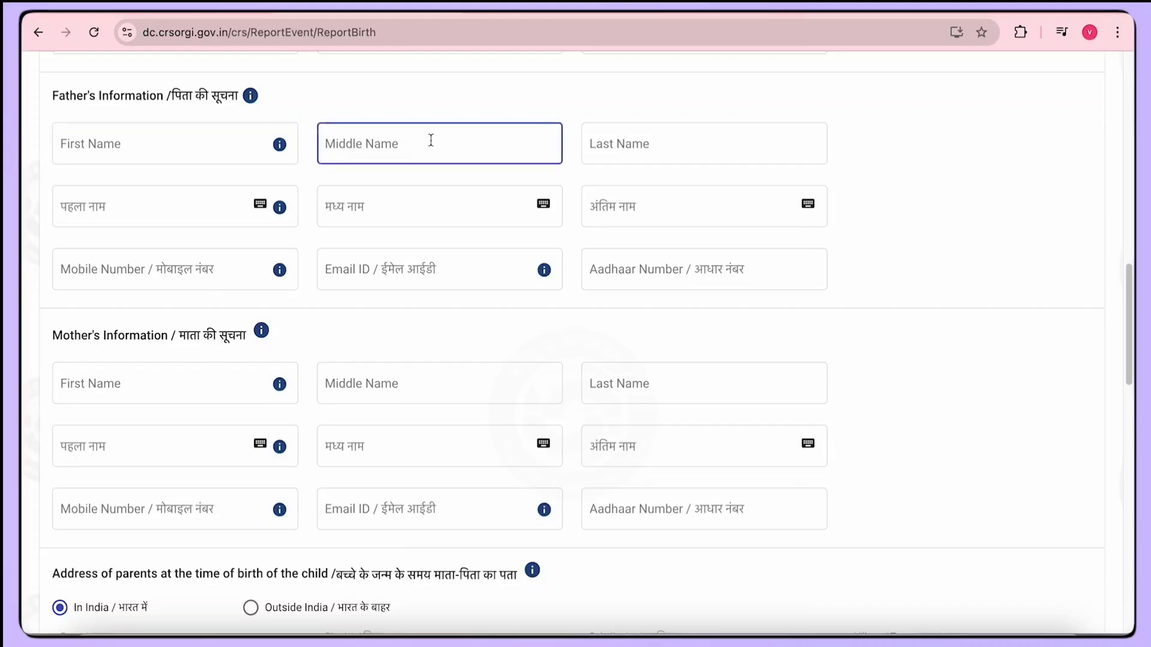
left_click(606, 137)
left_click(260, 138)
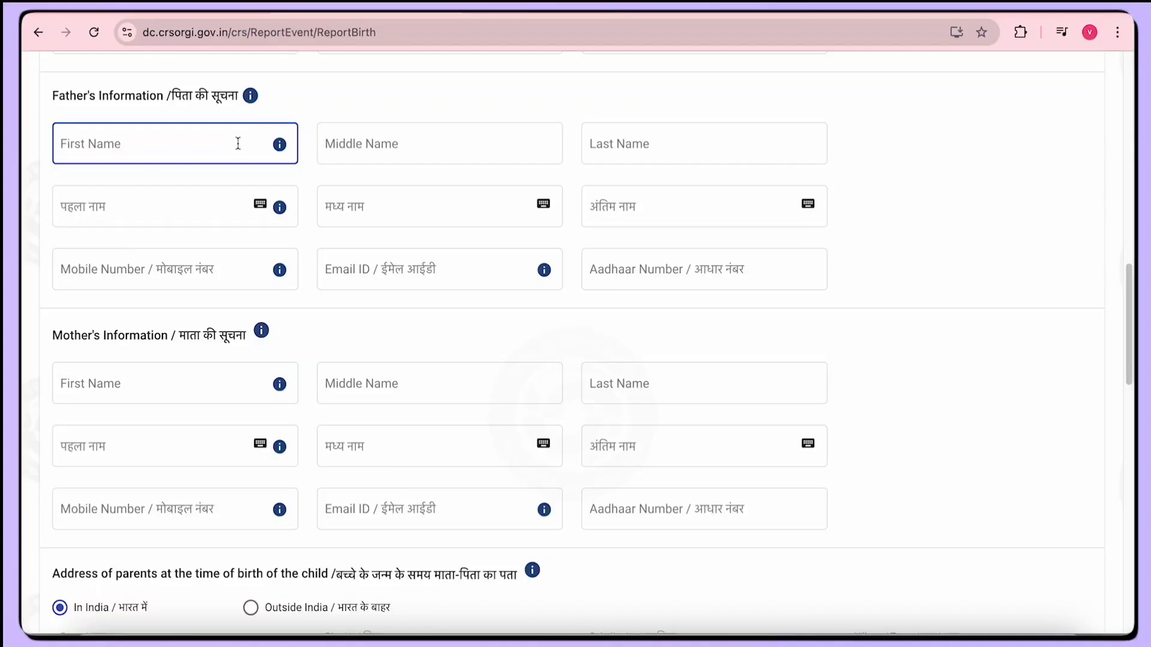
left_click(183, 208)
left_click(180, 267)
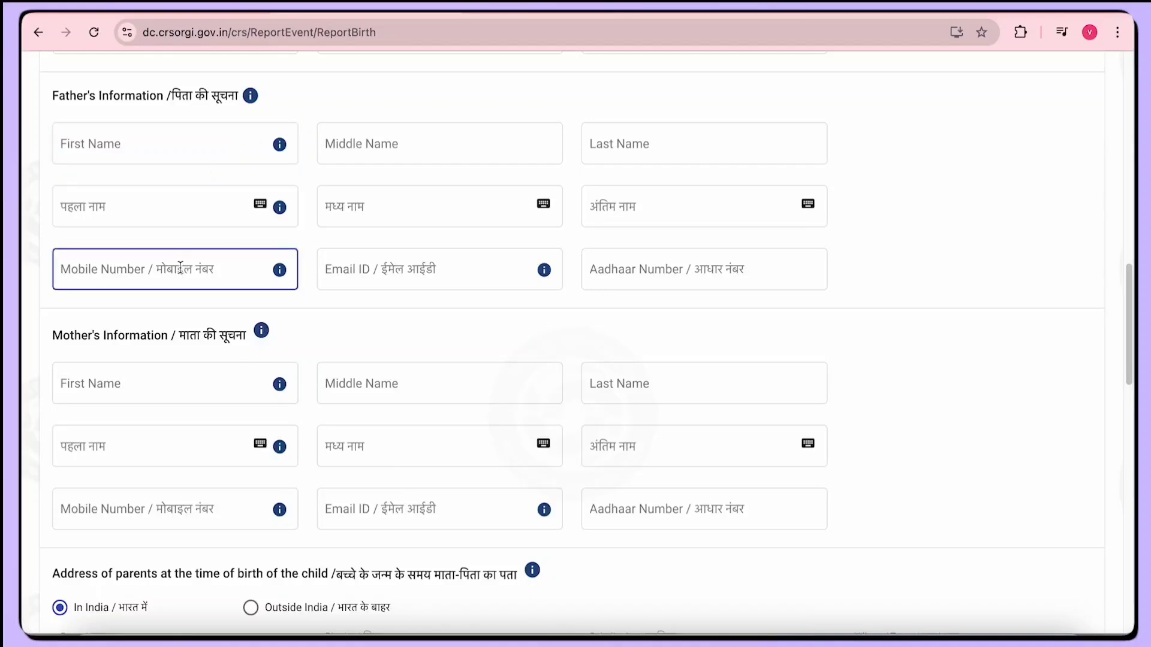
left_click(476, 287)
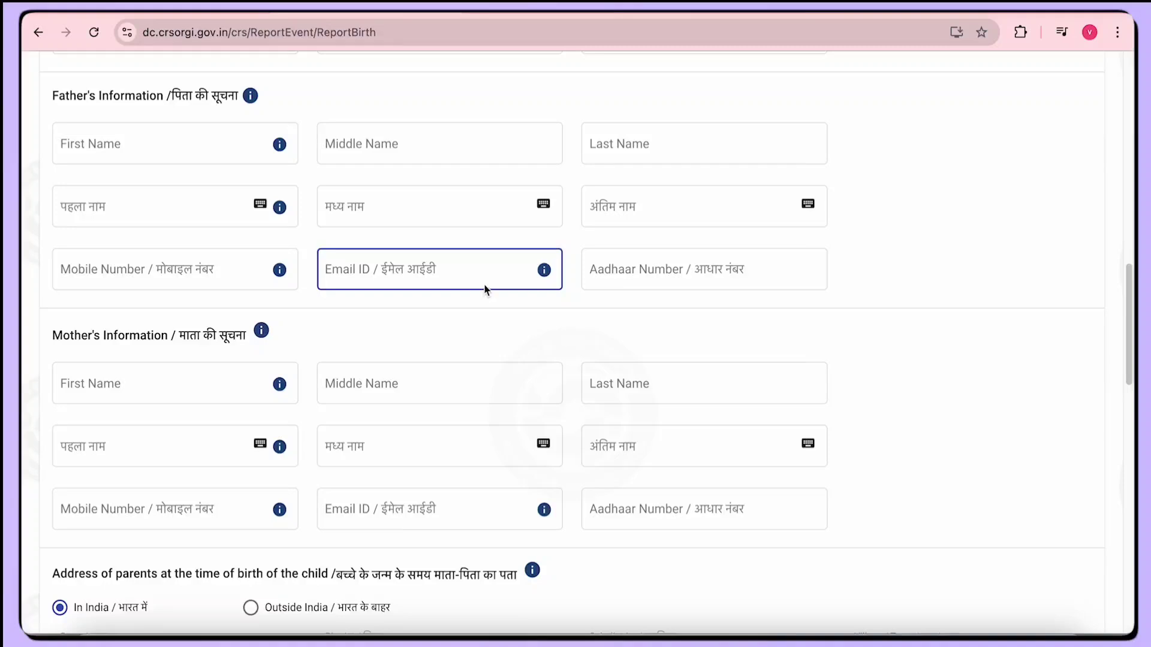
left_click(628, 280)
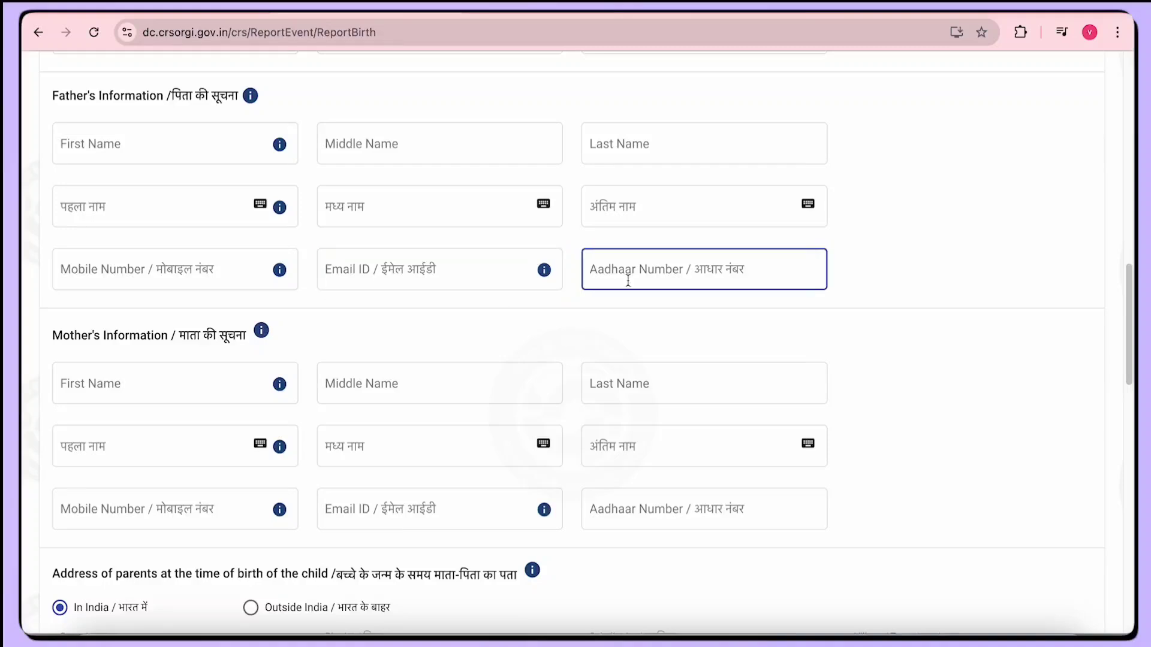
scroll(627, 280, "down", 4)
left_click(169, 167)
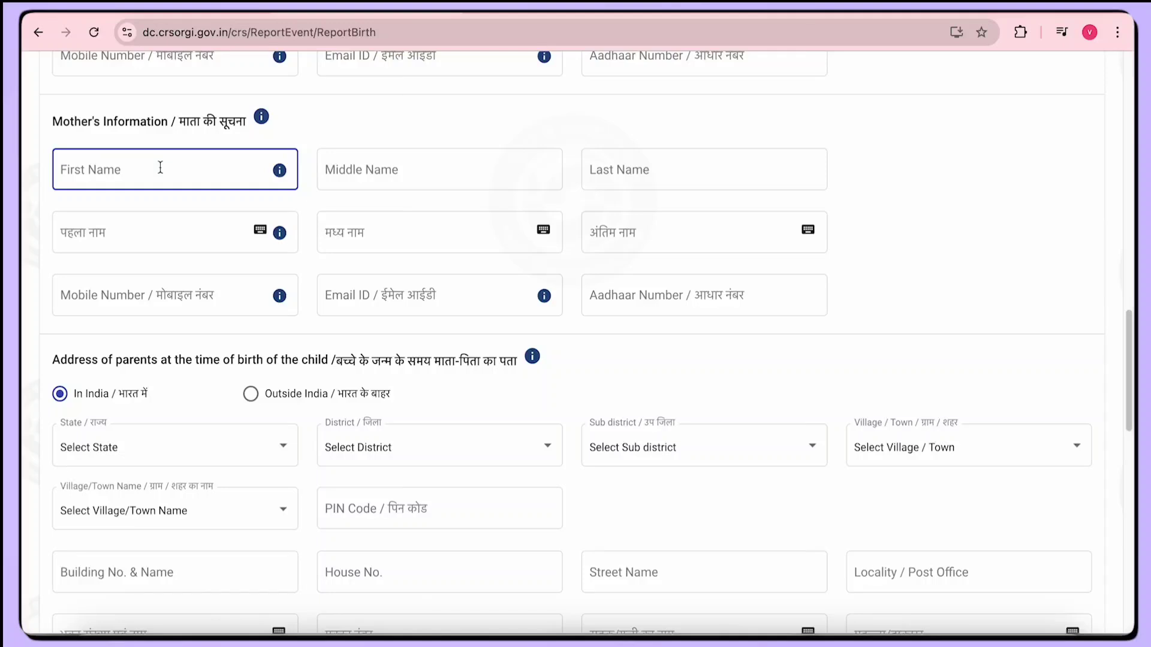
left_click(147, 229)
left_click(142, 288)
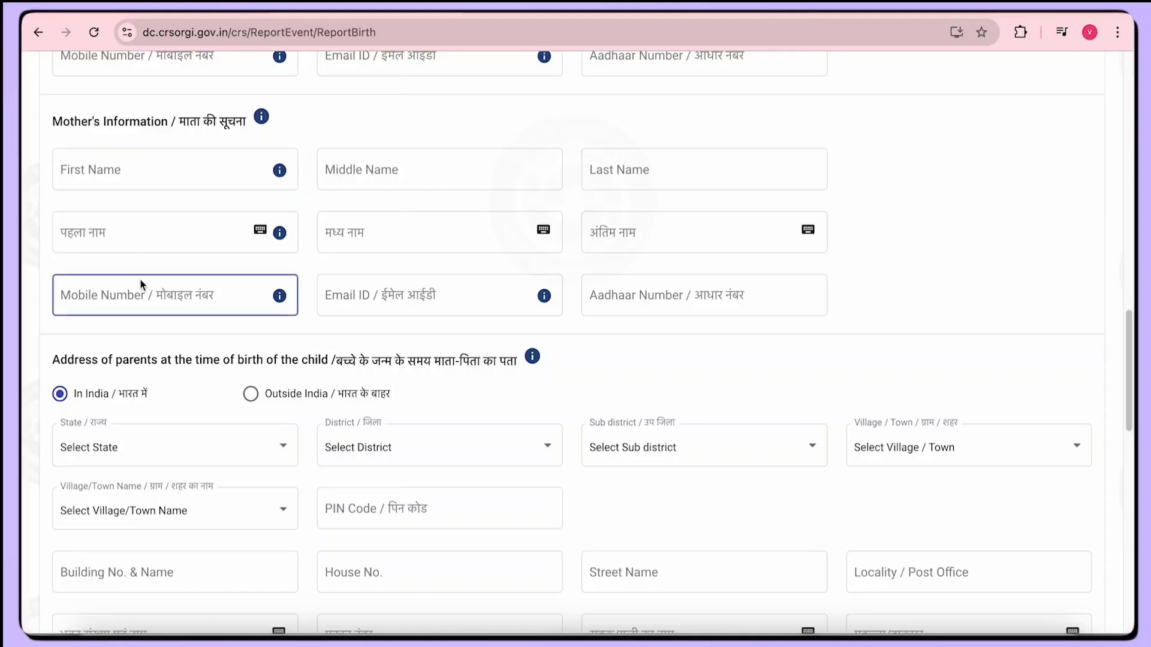
left_click(373, 283)
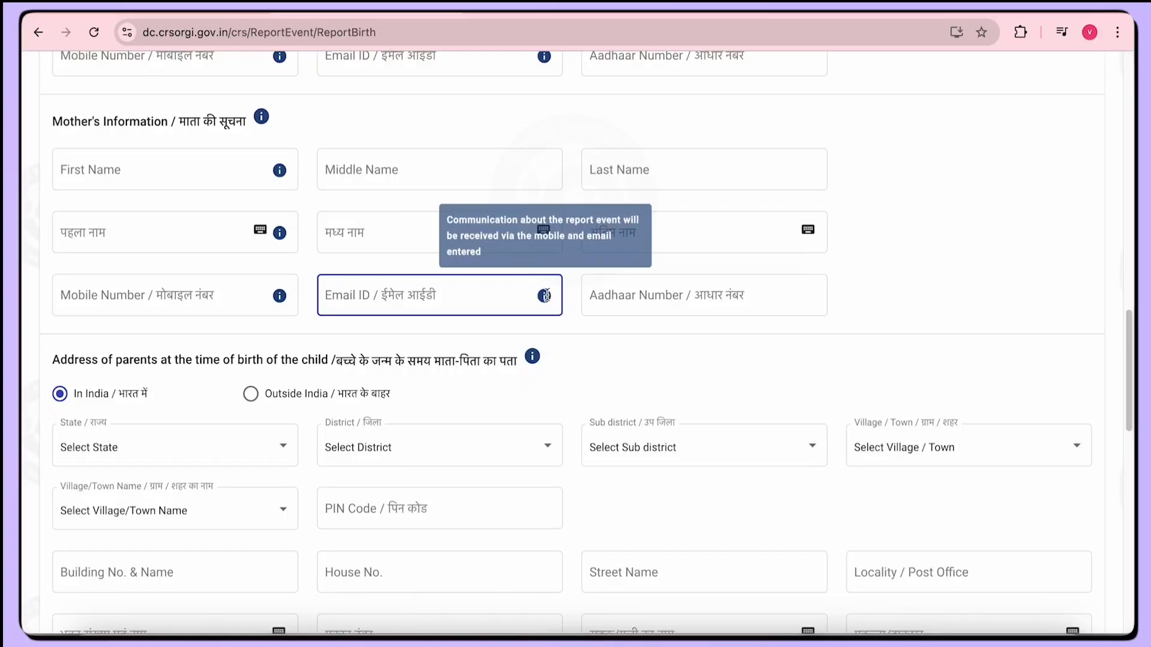
Step: Set the state to Bihar in the address of parents at the time of the child's birth
scroll(86, 110, "down", 4)
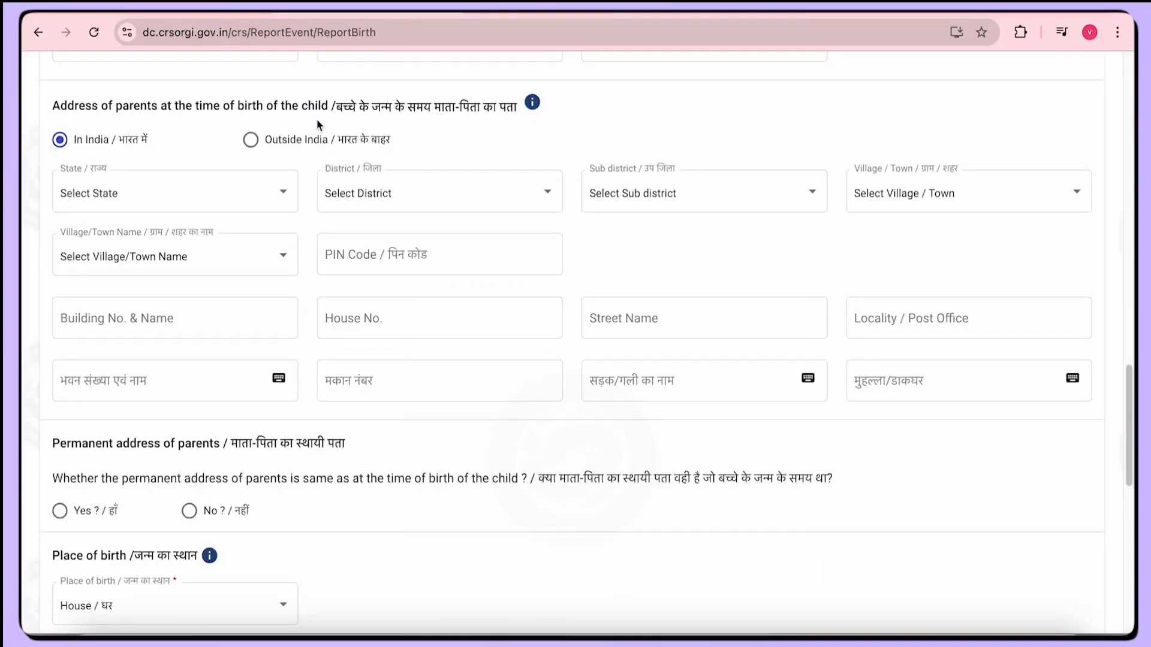
triple_click(328, 107)
triple_click(398, 114)
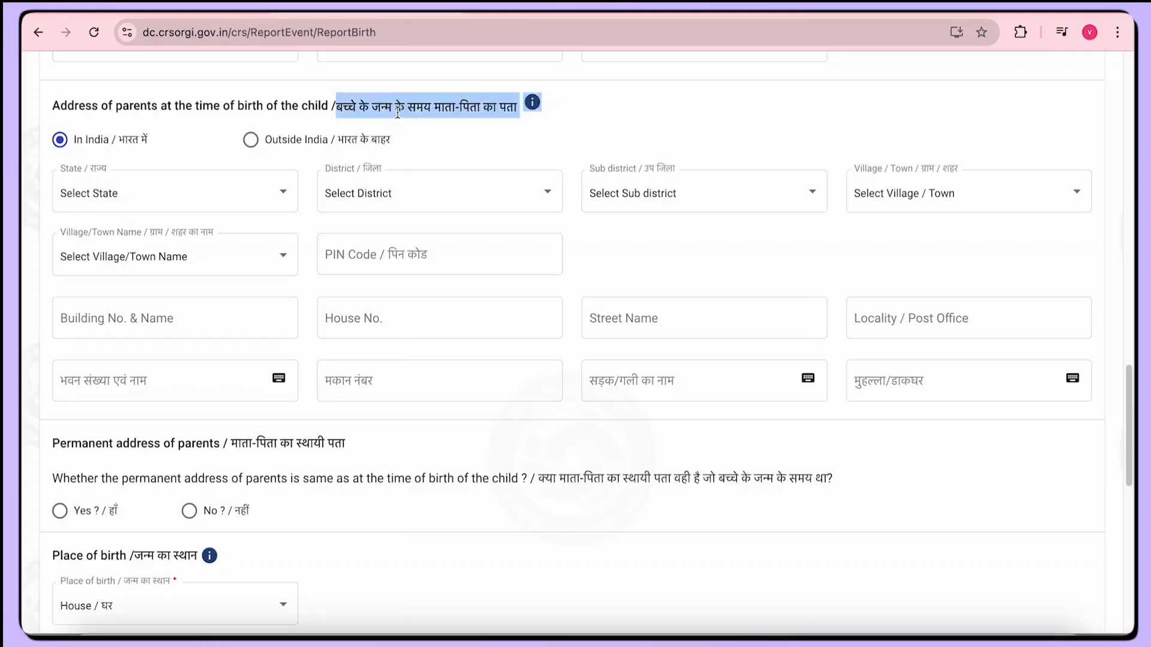
triple_click(398, 112)
left_click(218, 131)
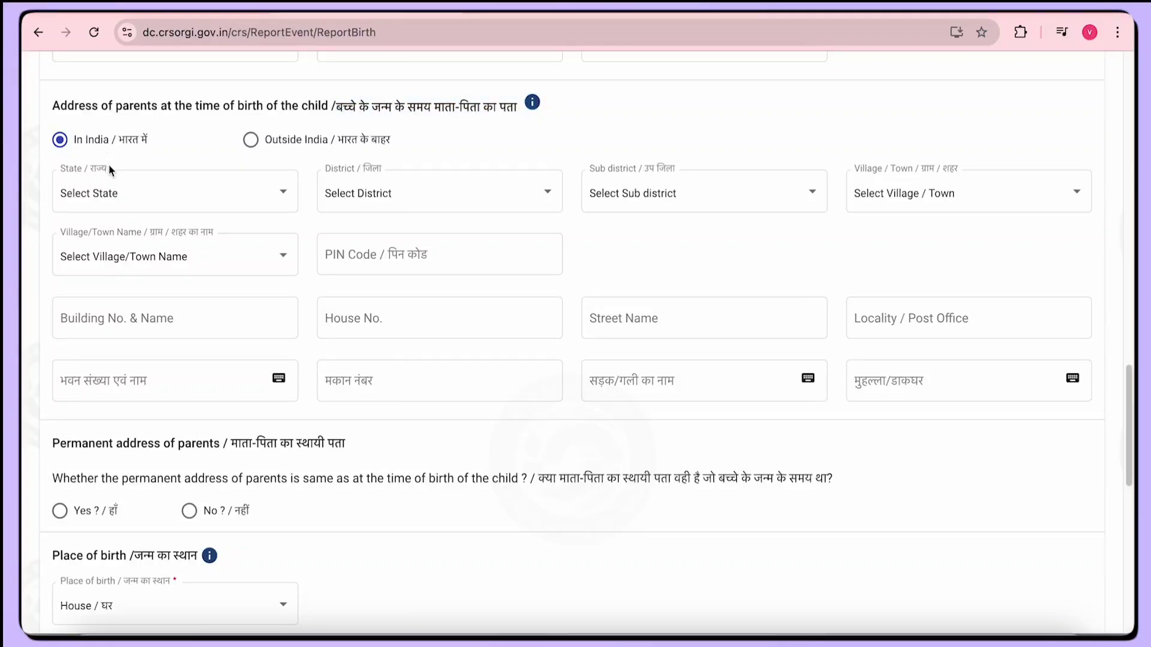
left_click(123, 185)
left_click(88, 359)
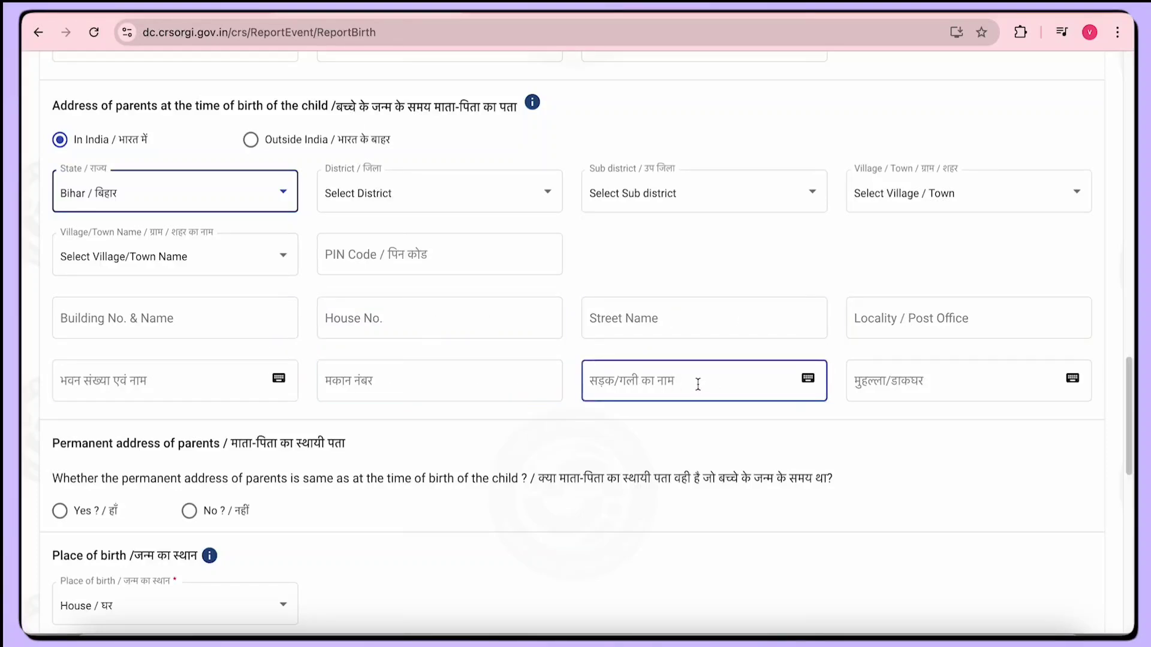
Step: Examine the parents' address at the time of birth and the question on whether their permanent address is the same
triple_click(376, 99)
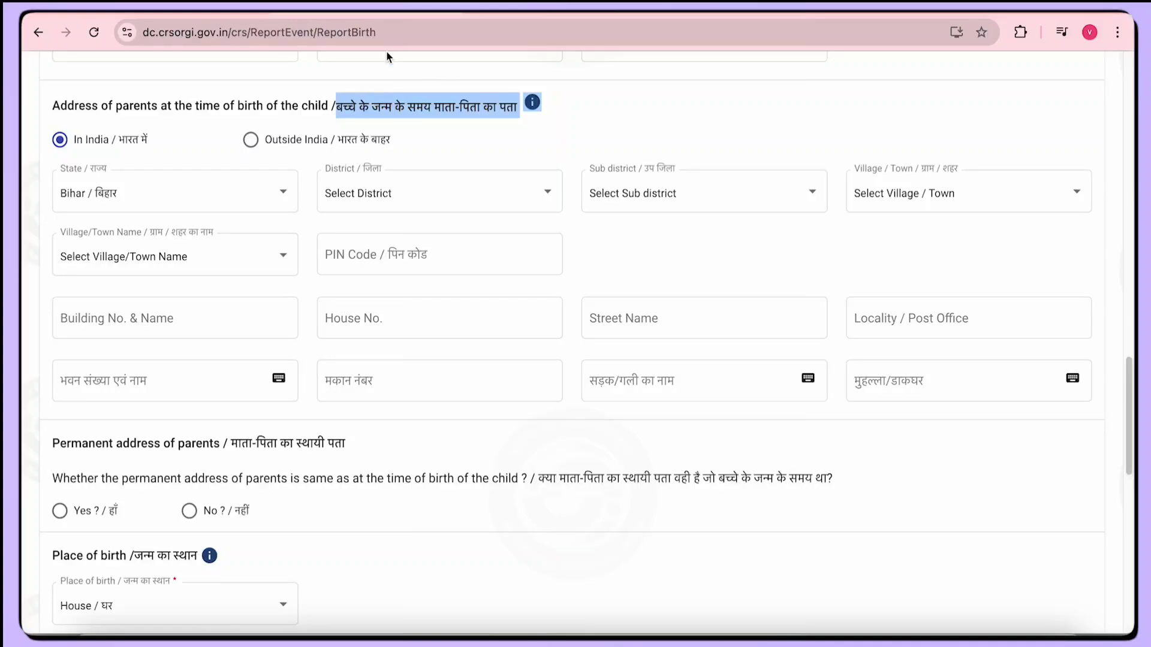
triple_click(328, 106)
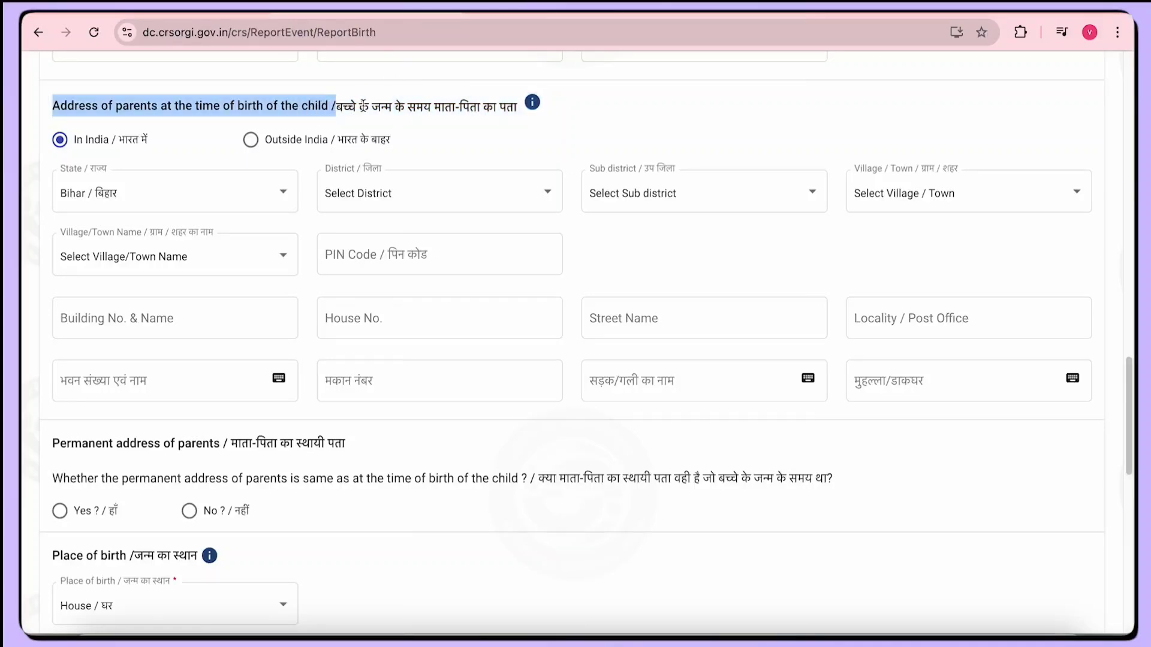
left_click(489, 107)
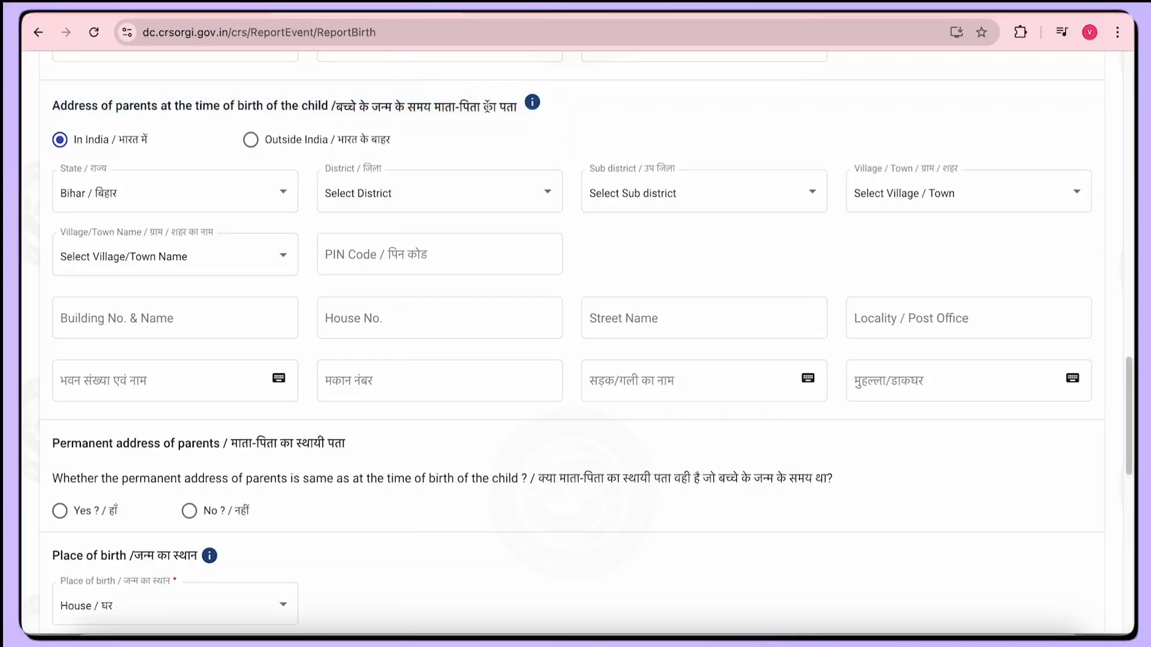
triple_click(489, 107)
scroll(275, 306, "down", 6)
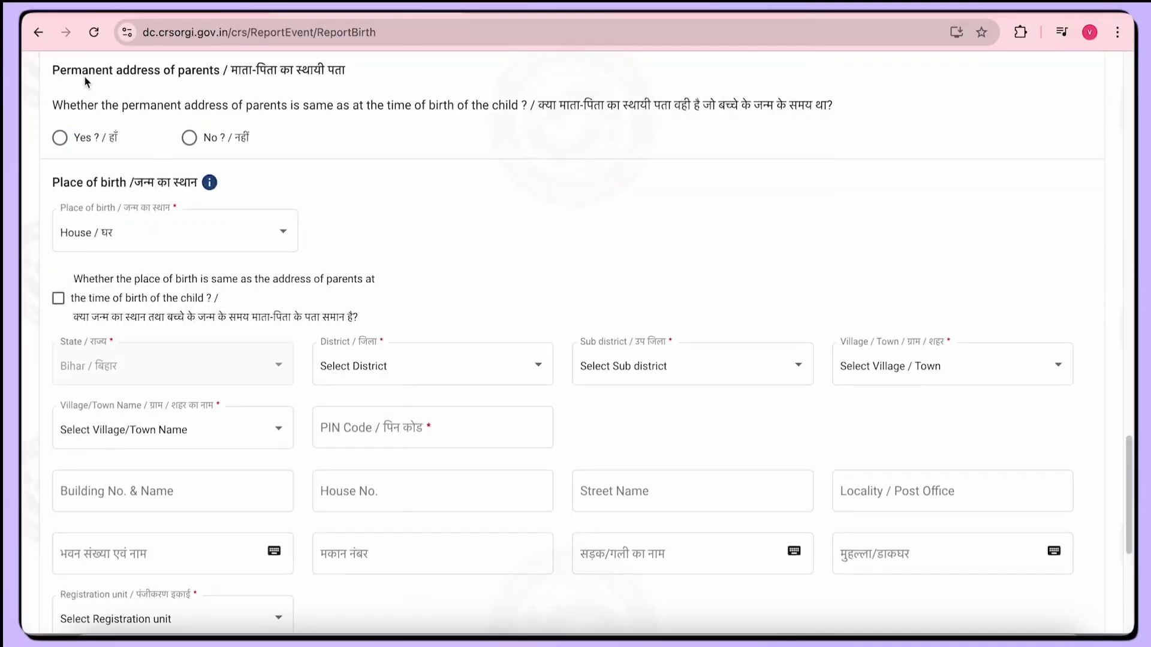
triple_click(78, 72)
triple_click(149, 75)
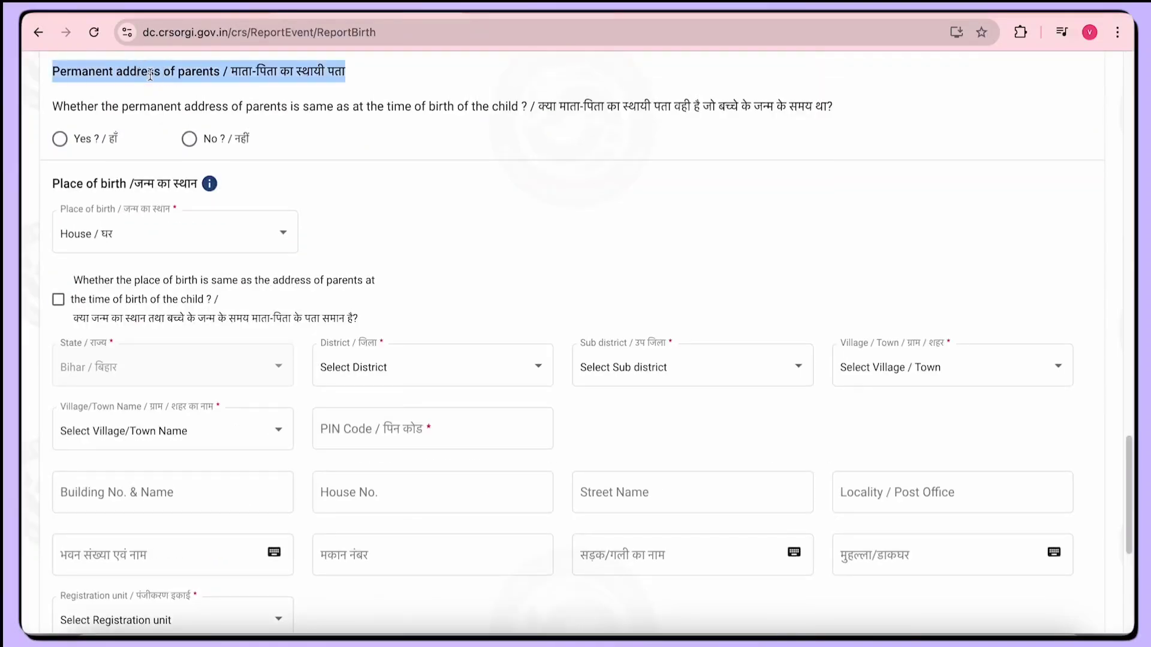
double_click(150, 75)
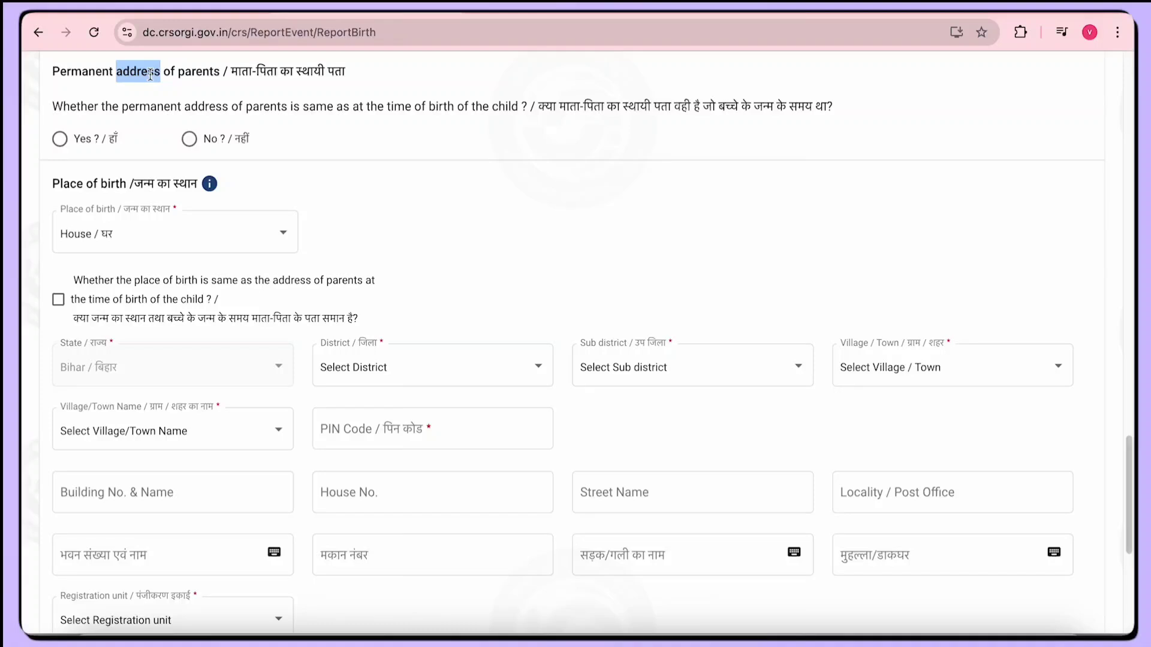
triple_click(150, 74)
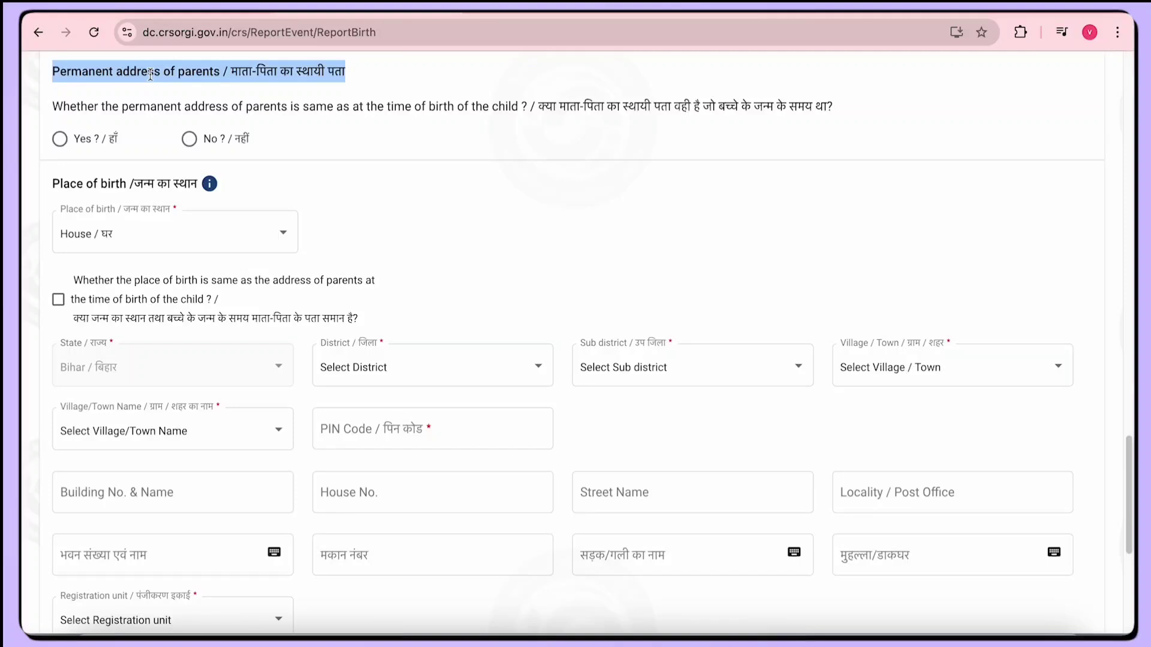
triple_click(127, 106)
left_click(115, 119)
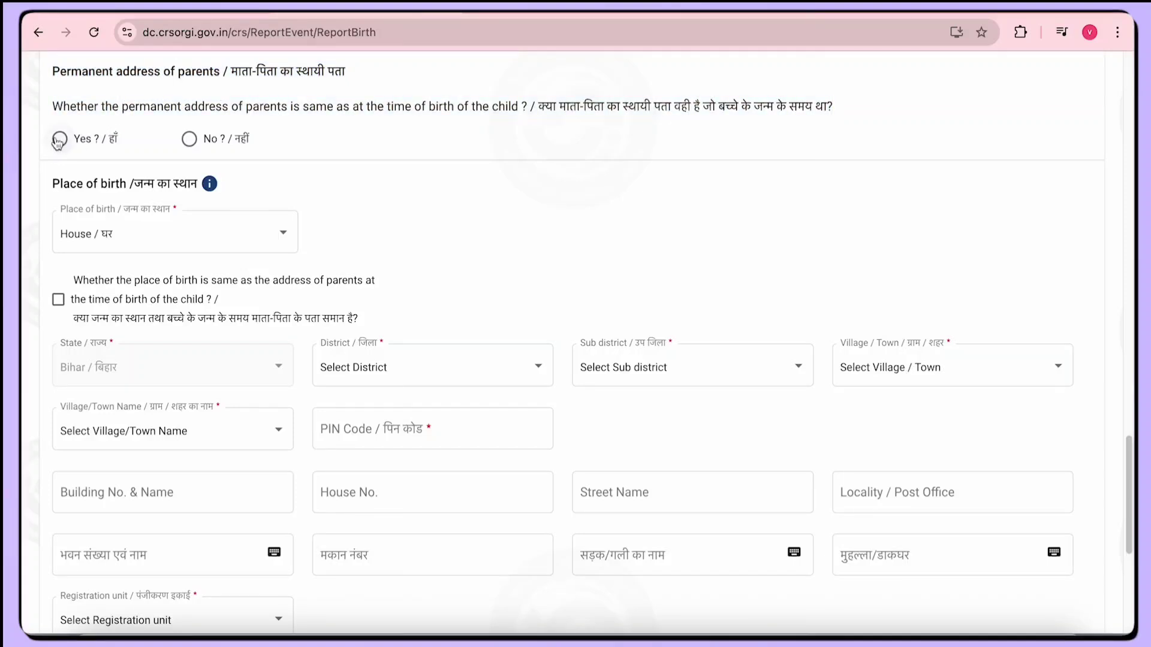
Step: Select House as the place of birth in the birth registration form
scroll(120, 132, "down", 1)
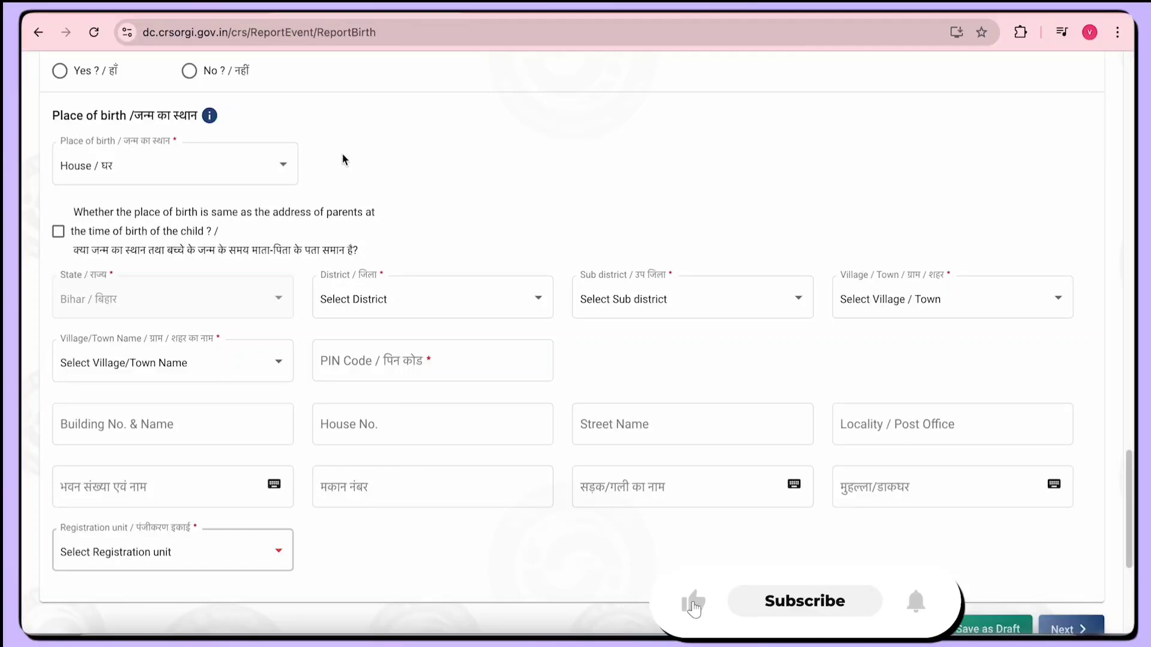
left_click_drag(137, 116, 53, 116)
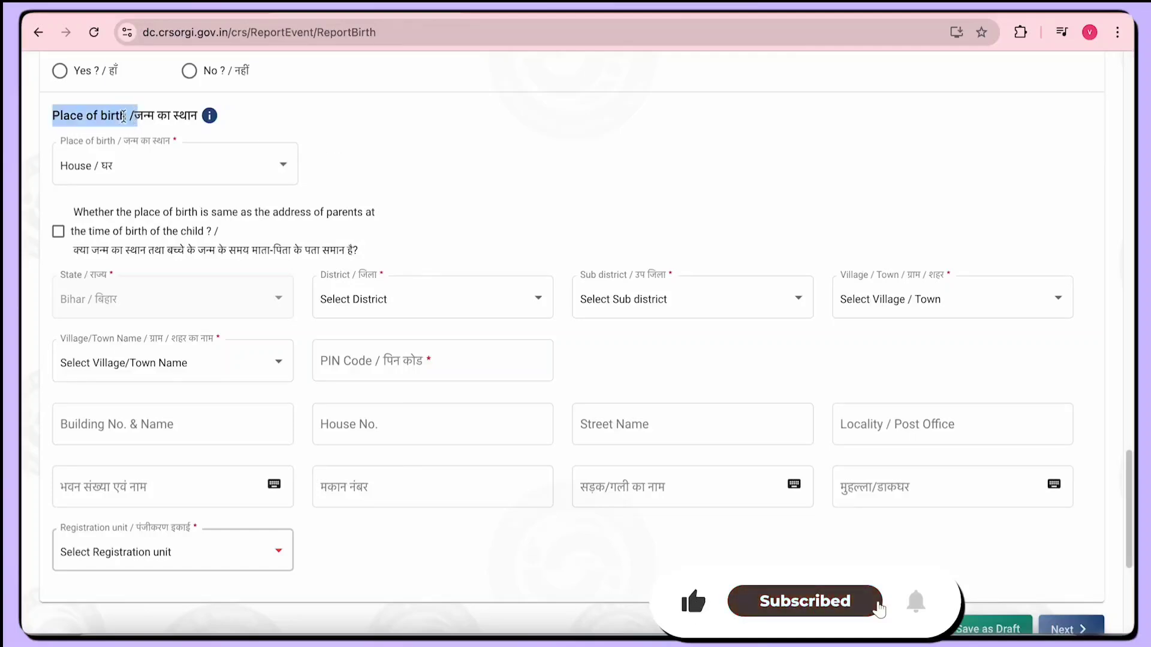
left_click(357, 124)
left_click(174, 171)
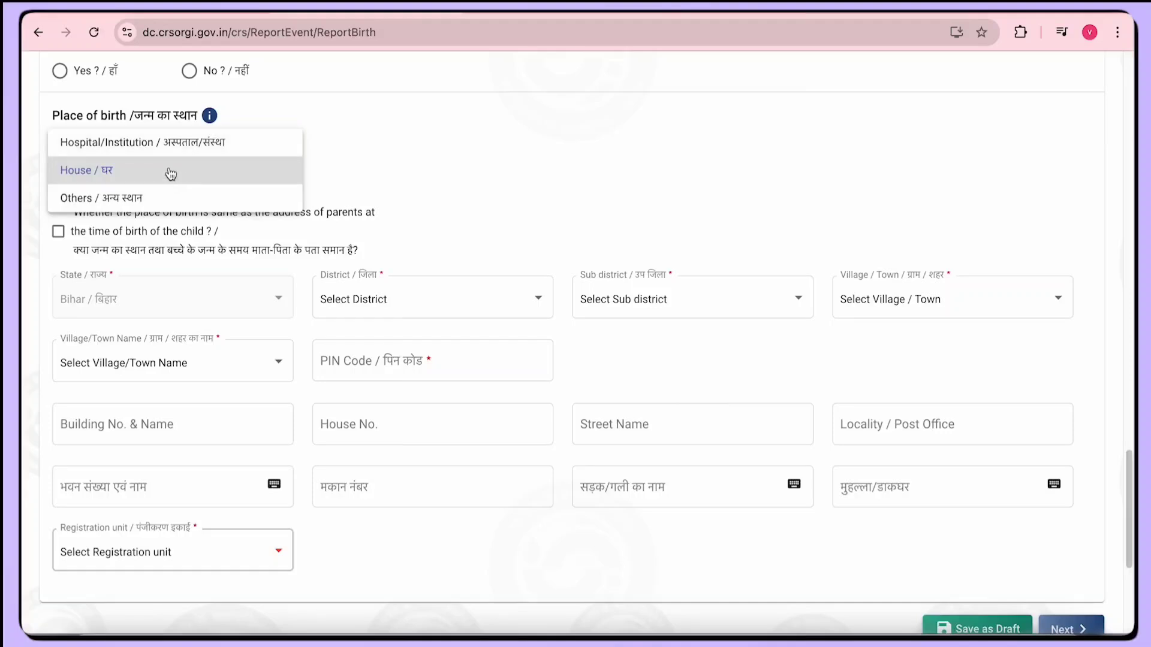
left_click(169, 173)
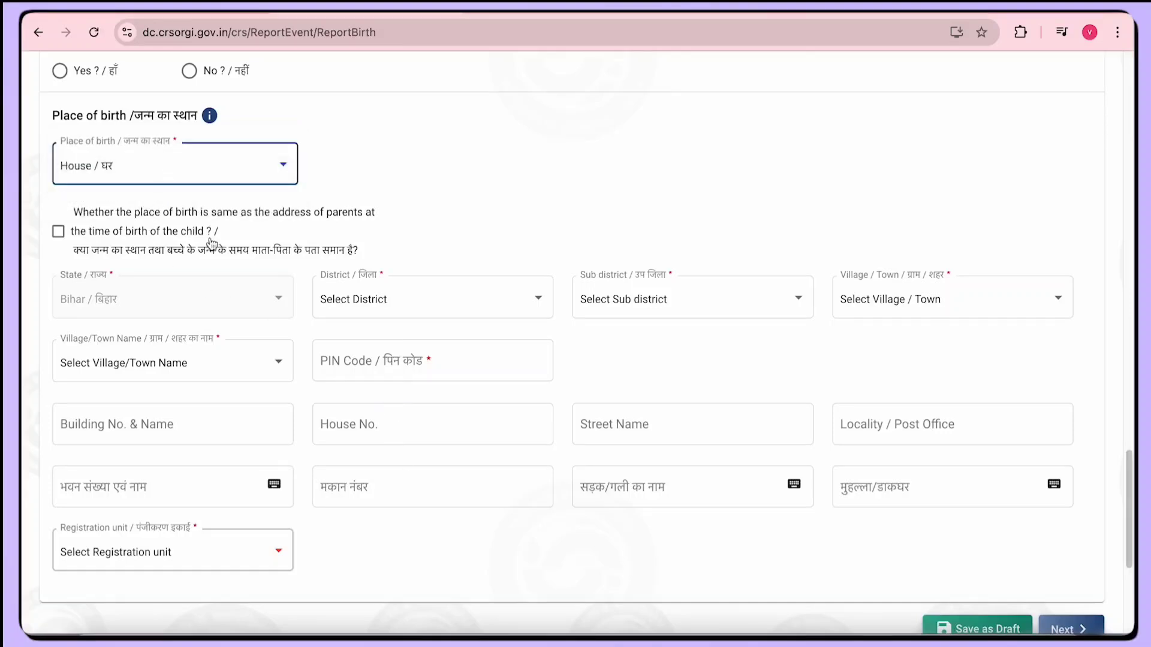
Step: Try Hospital/Institution as the place of birth and switch back to House
left_click(169, 177)
left_click(167, 175)
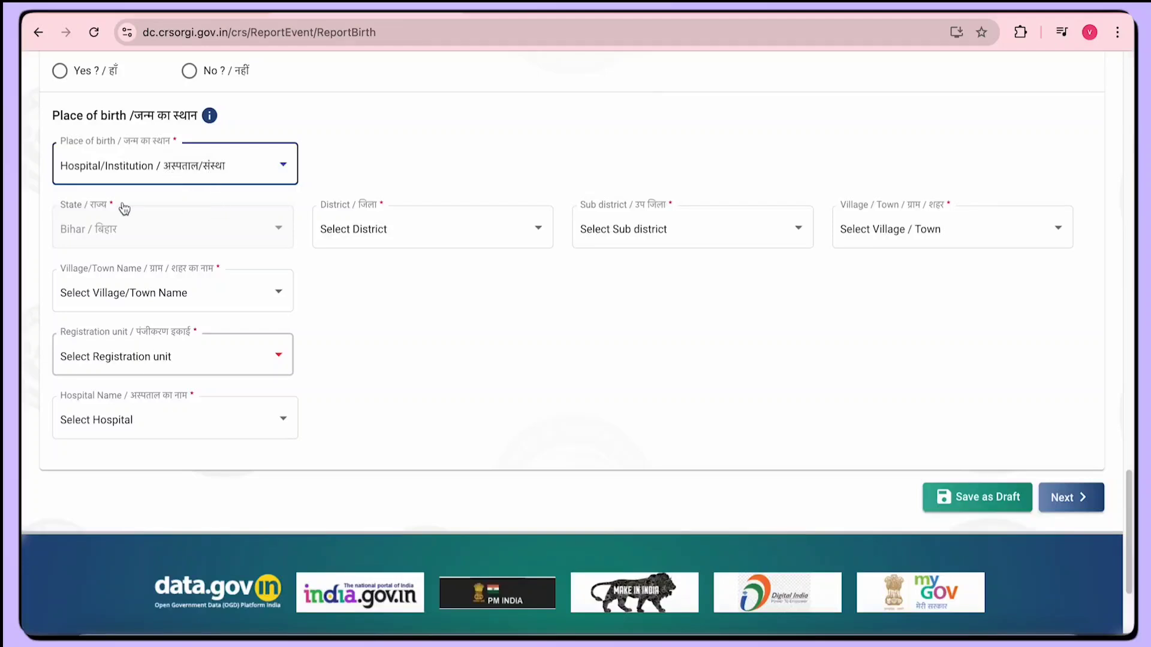
left_click(154, 180)
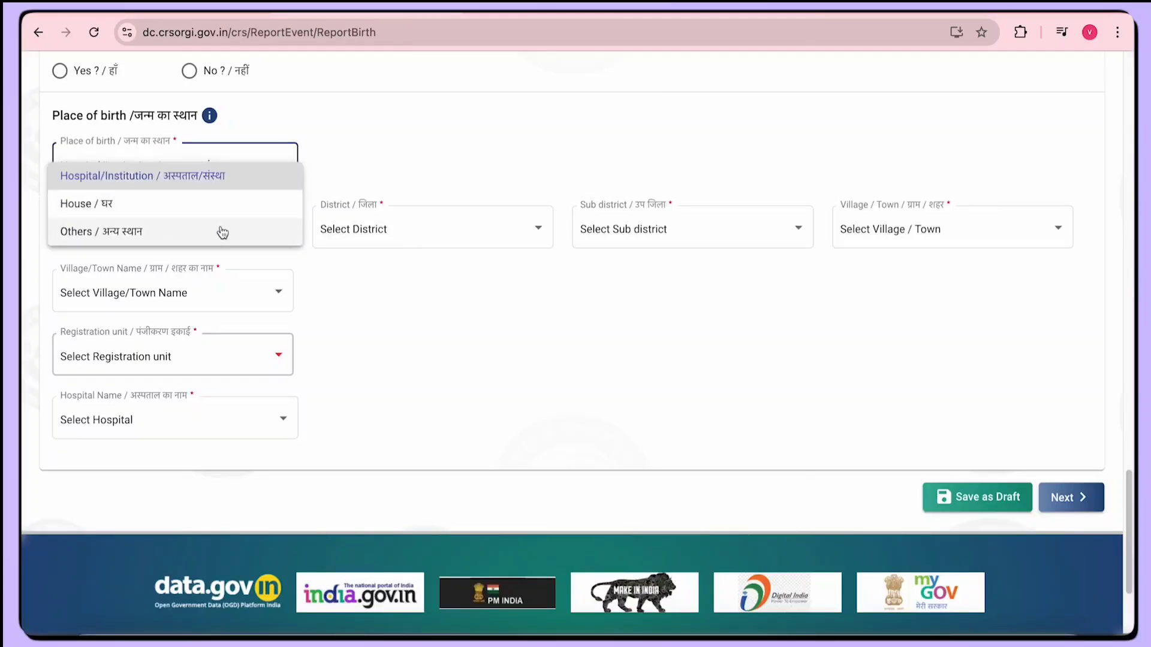
left_click(169, 205)
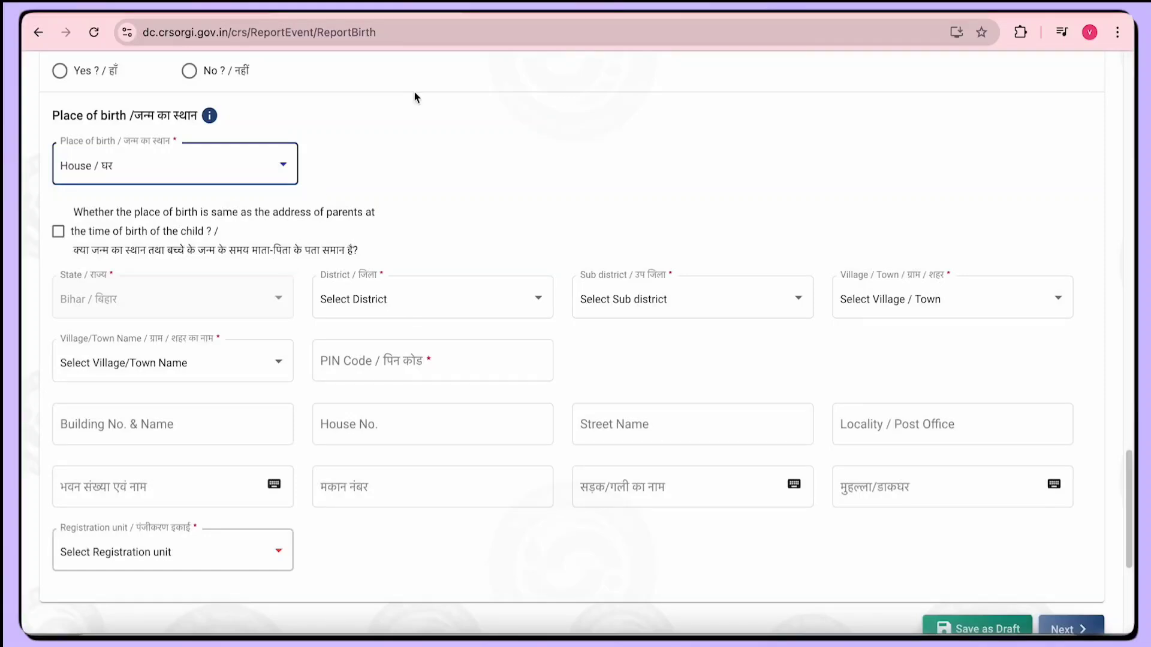
Step: Mark the place of birth as the same as the parents' address at the child's birth and keep the village's gram panchayat as registration unit
left_click(58, 232)
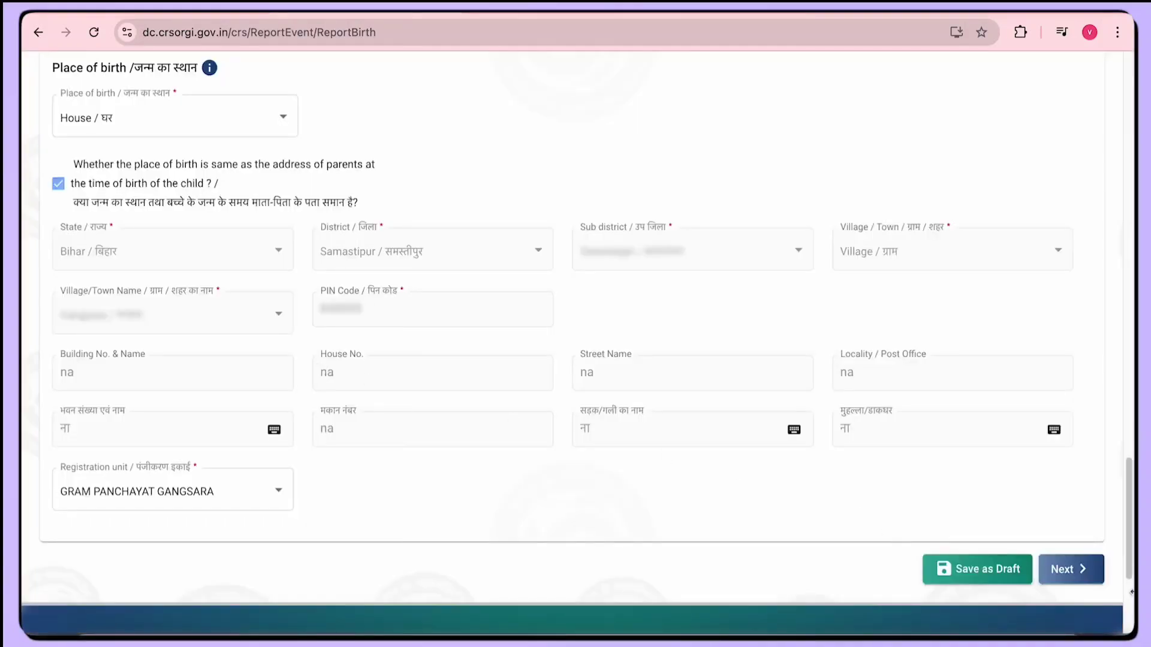
left_click(282, 491)
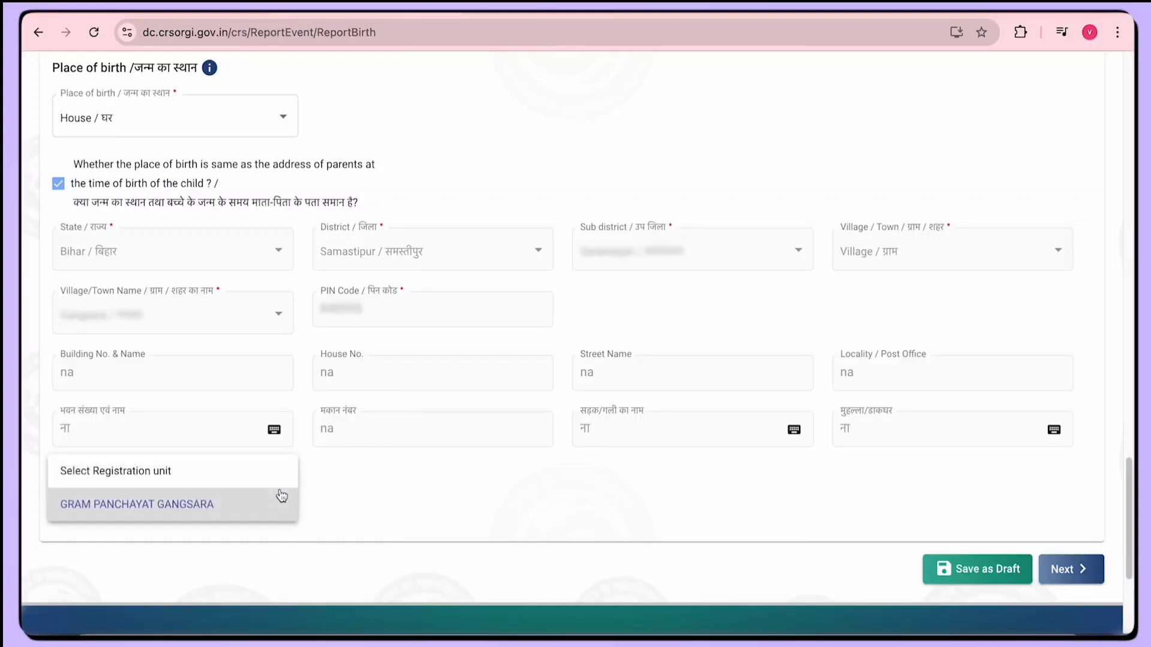
left_click(364, 483)
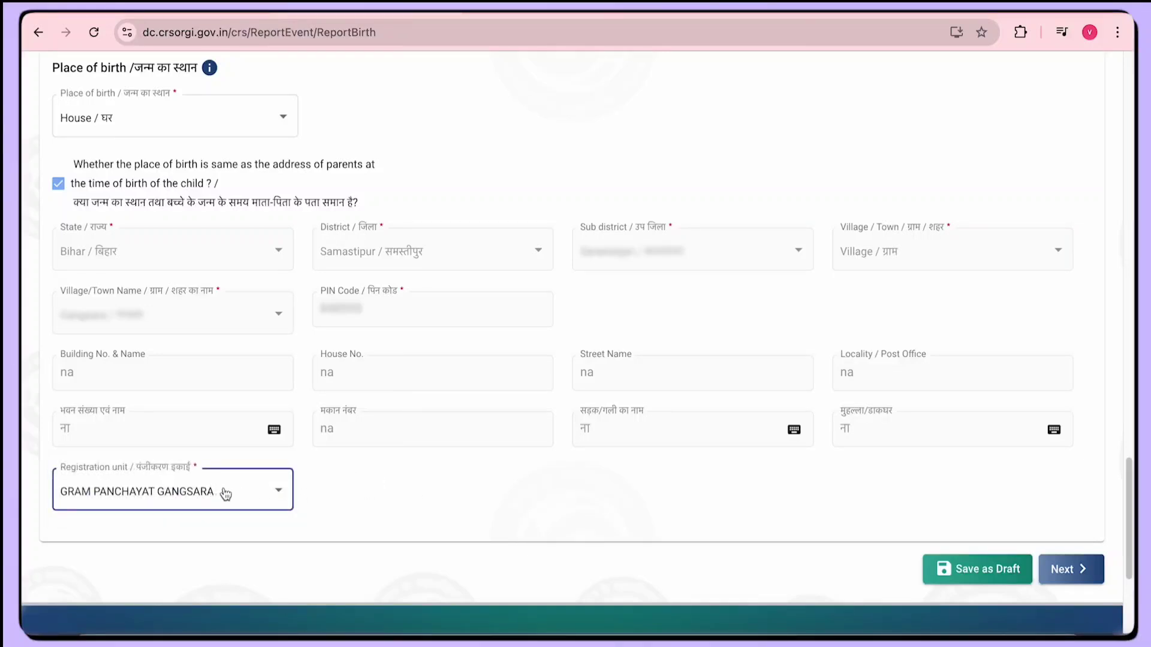
left_click(223, 493)
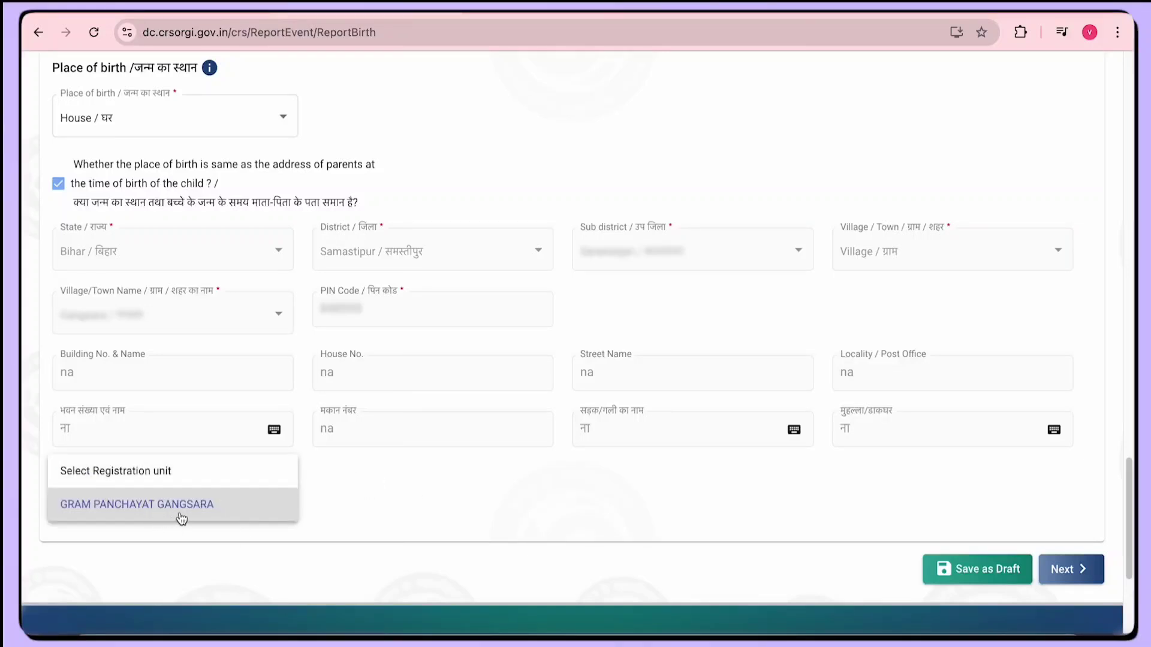
left_click(236, 515)
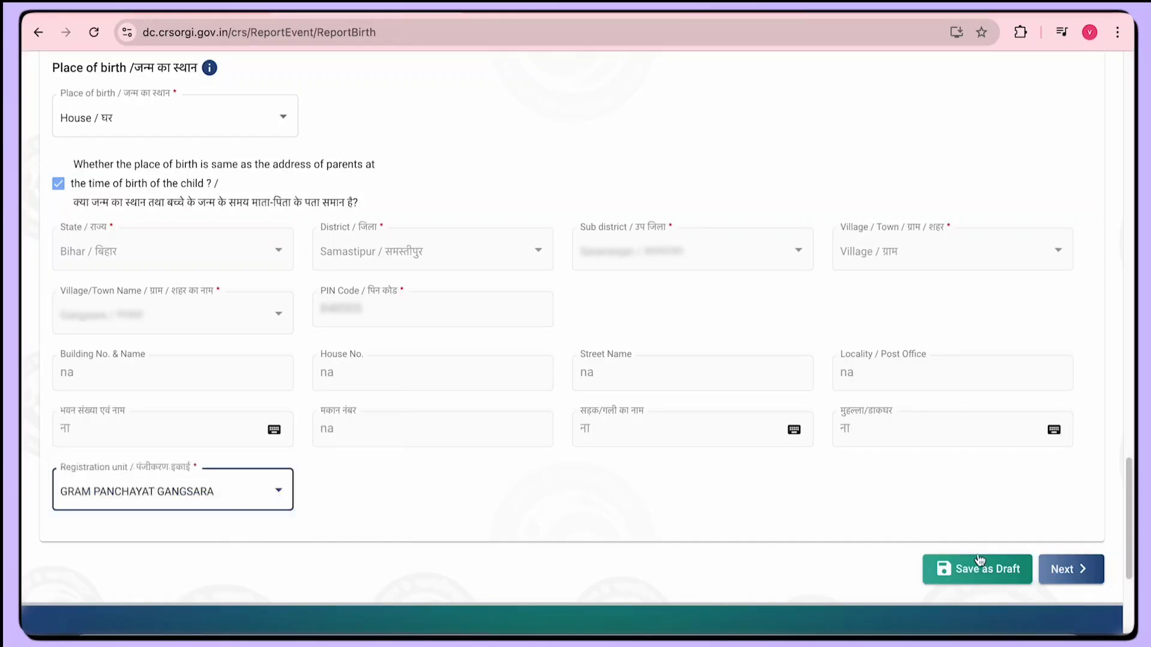
Step: Proceed to Statistical Information and copy the parents' address at the time of birth as the mother's town or village of residence
left_click(1085, 571)
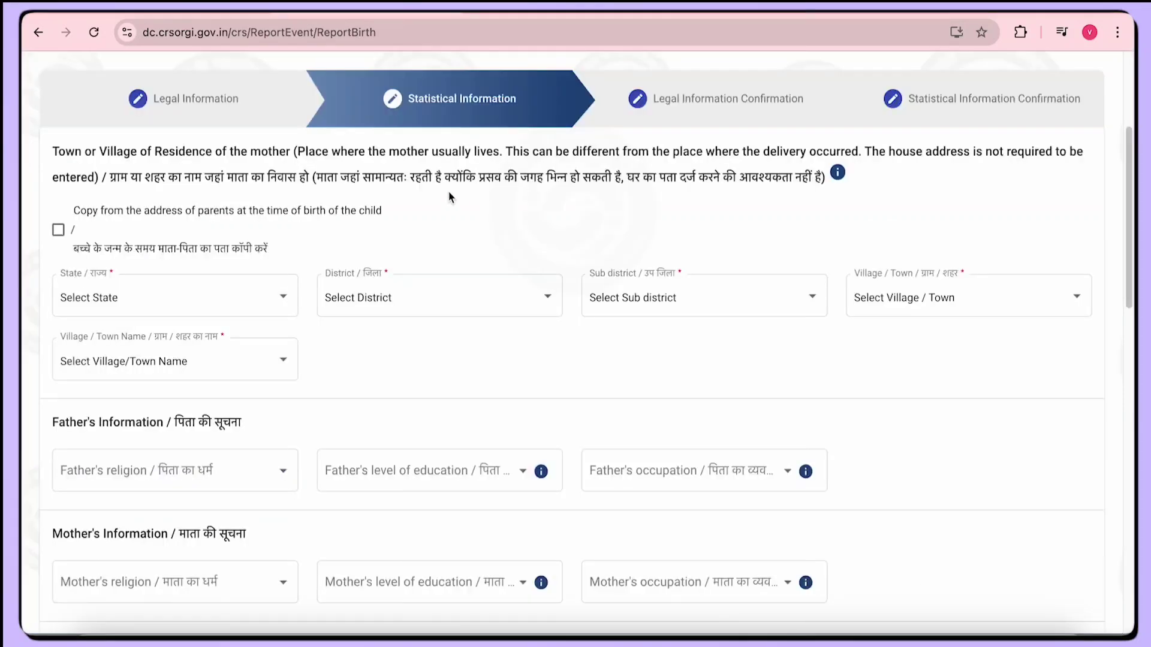
left_click_drag(317, 180, 474, 187)
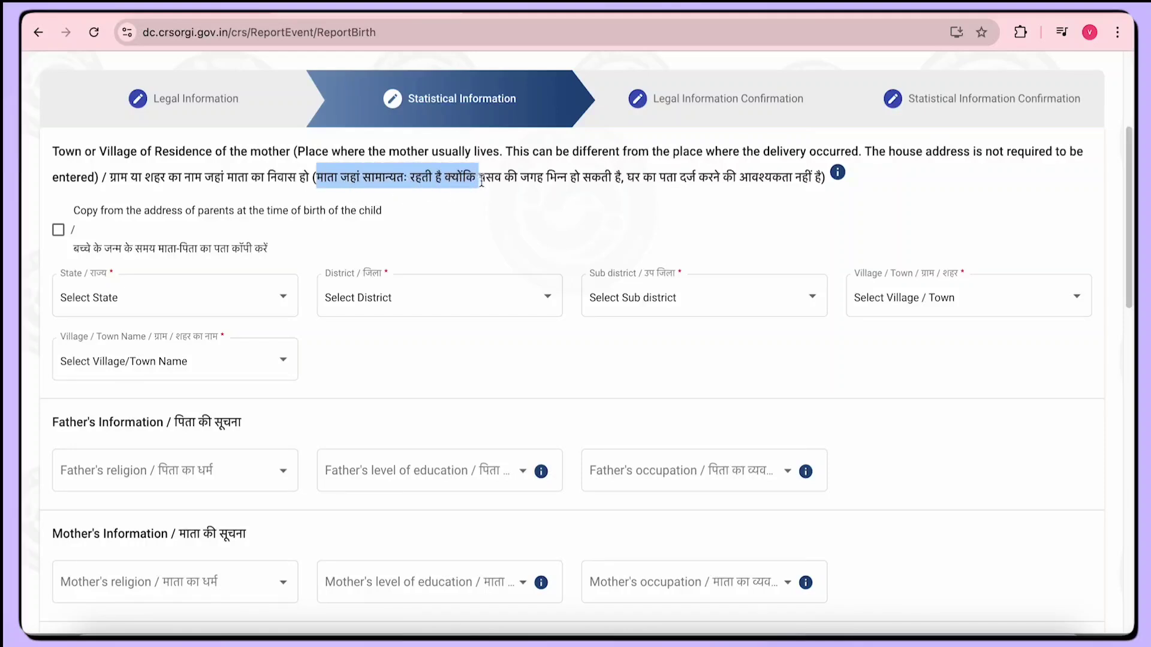
double_click(482, 180)
triple_click(481, 180)
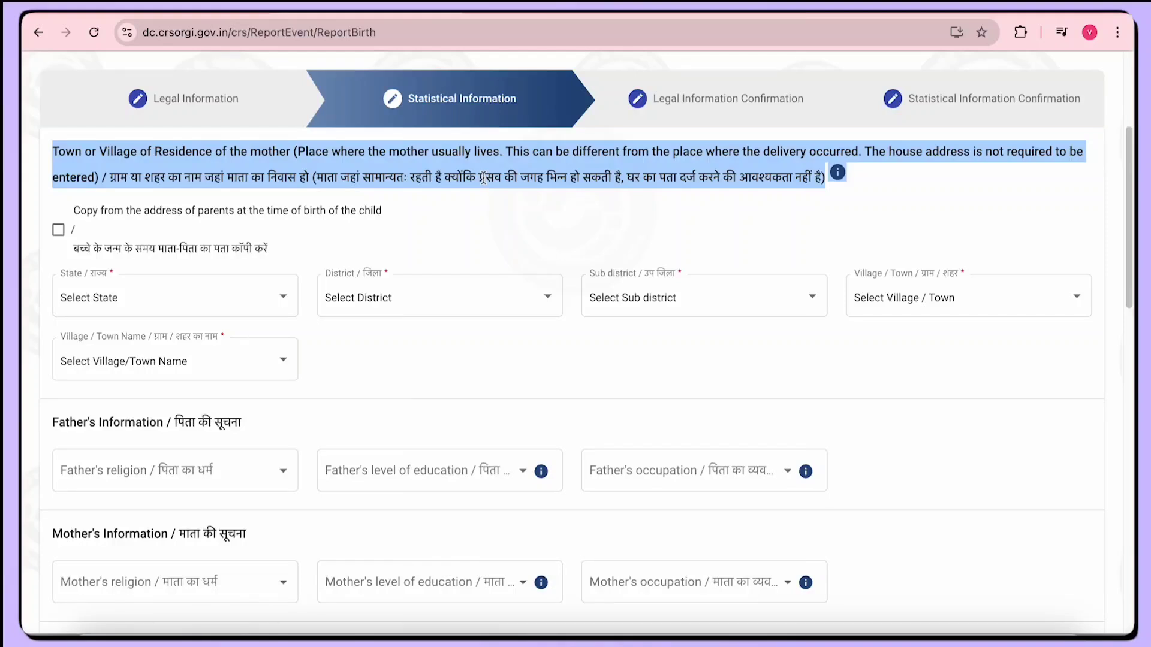
triple_click(483, 178)
left_click(65, 231)
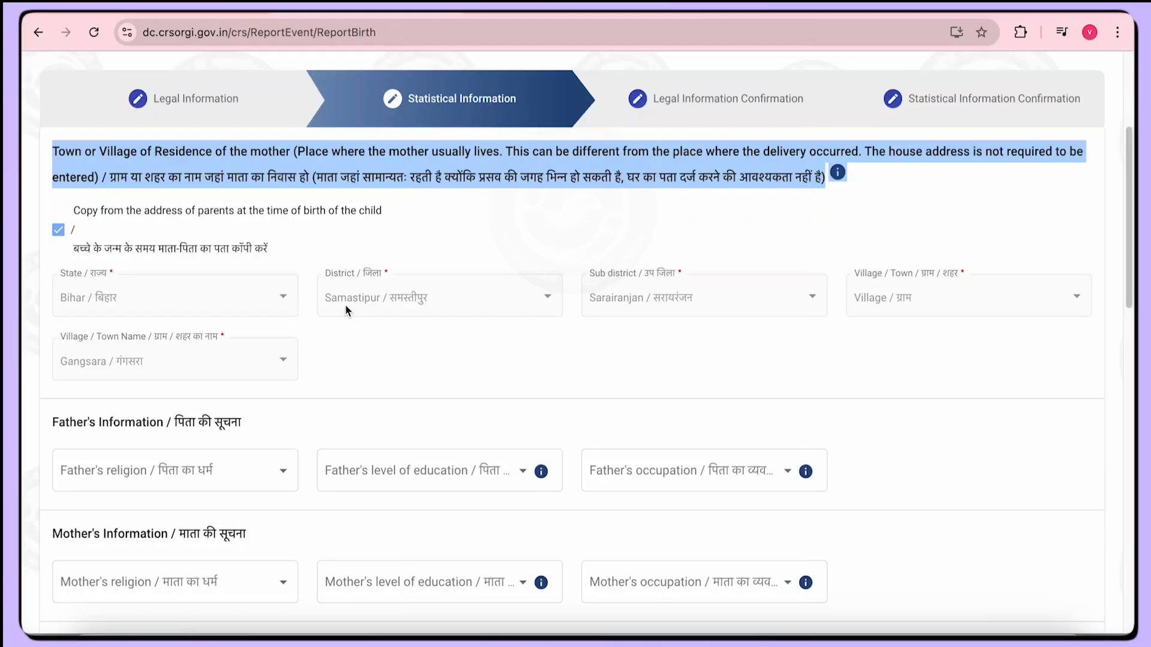
Step: Set the father's religion to Hindu in the father's information section
scroll(344, 304, "down", 6)
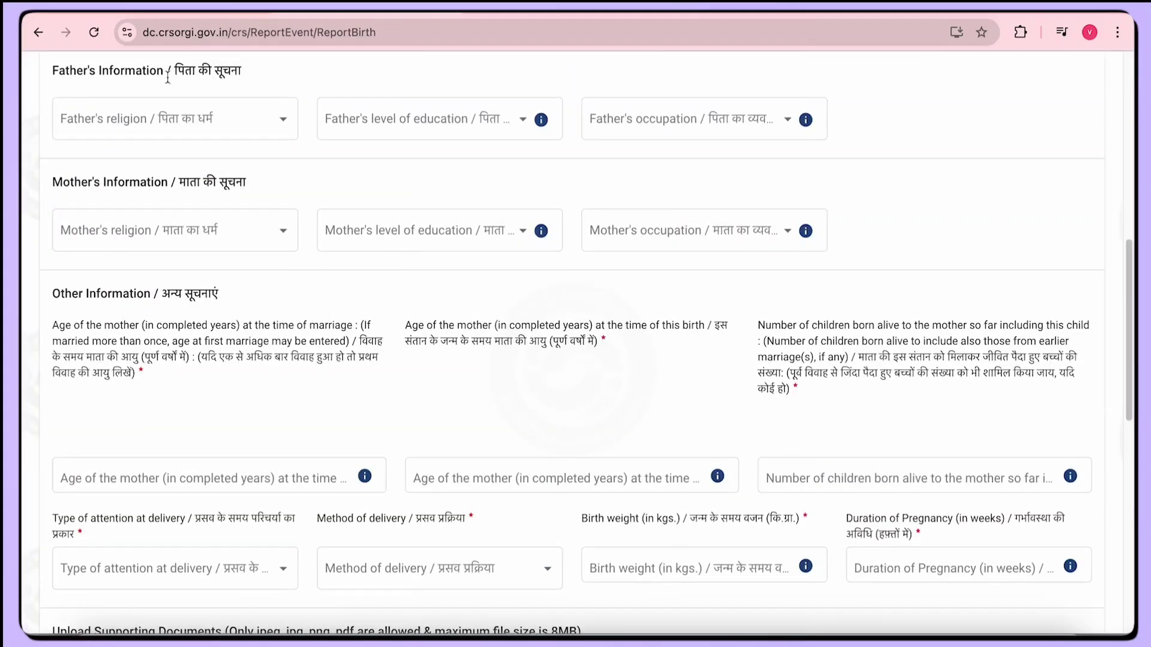
left_click(188, 116)
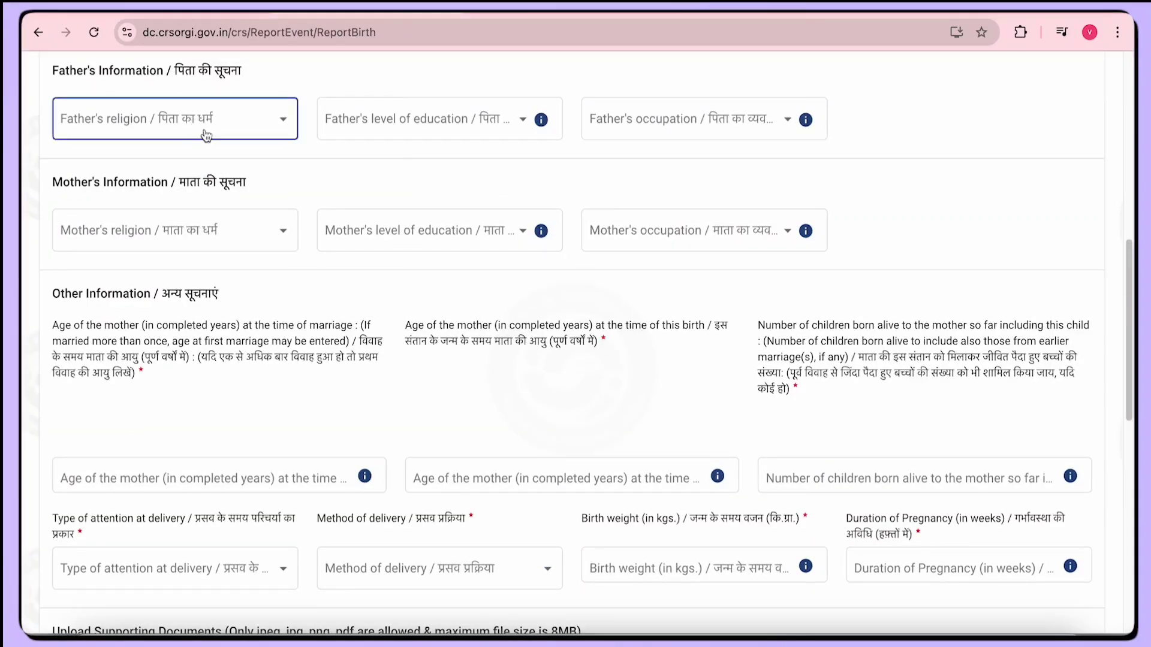
left_click(207, 133)
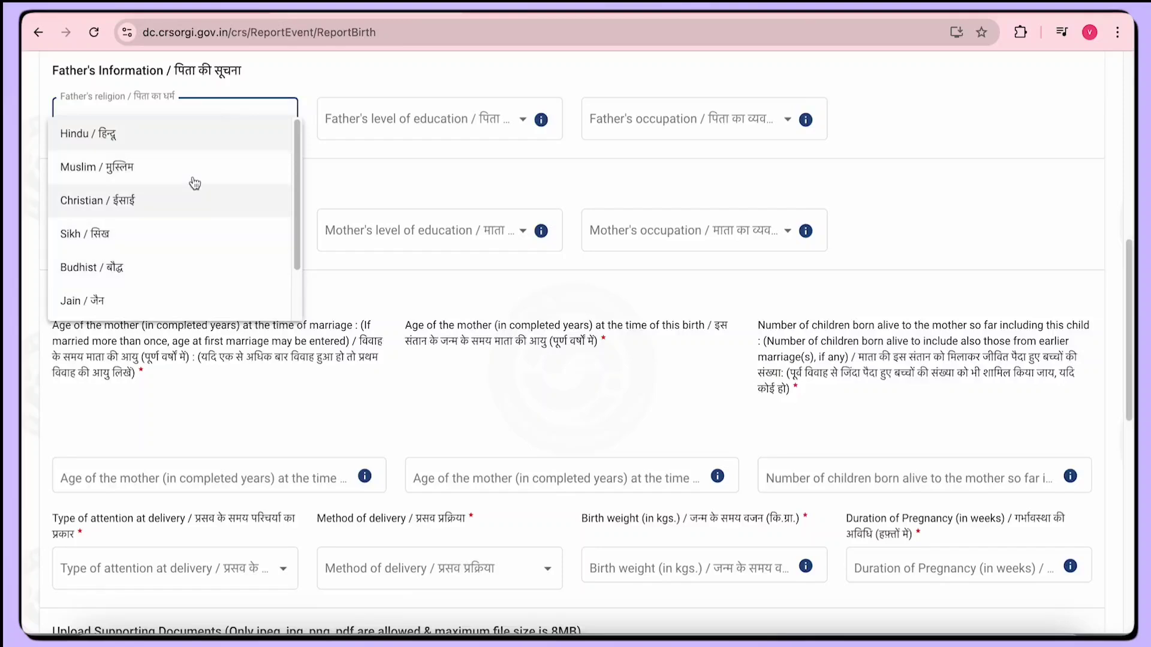
left_click(190, 147)
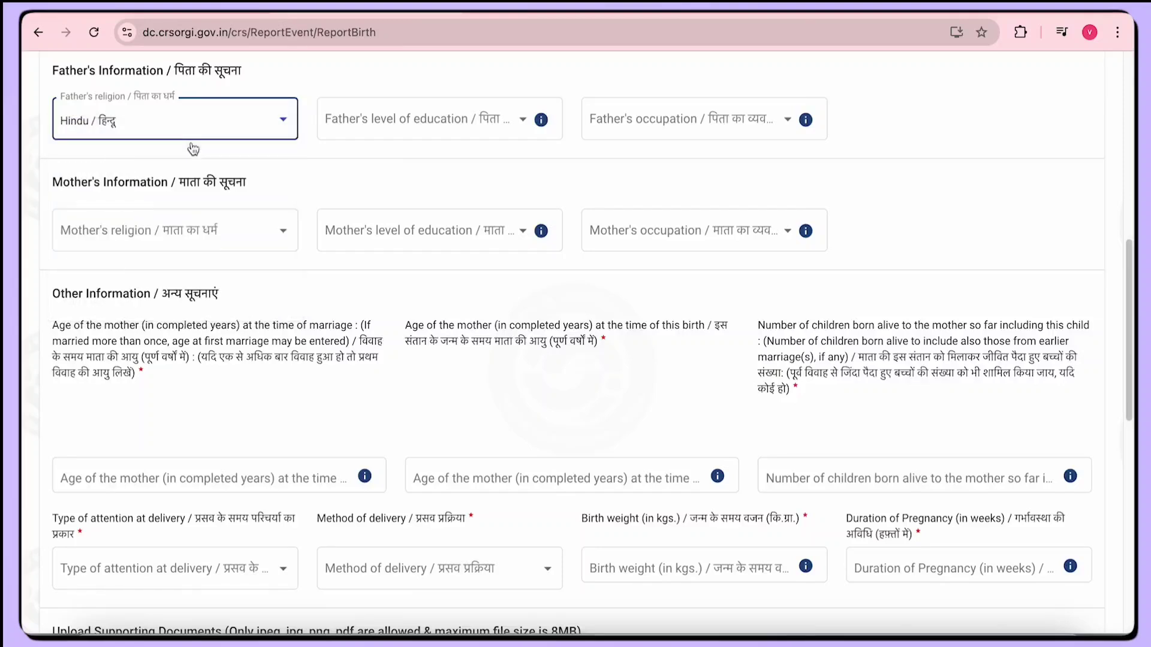
Step: Set the father's level of education to Bachelor/Undergraduate
left_click(401, 128)
left_click(536, 112)
left_click(536, 112)
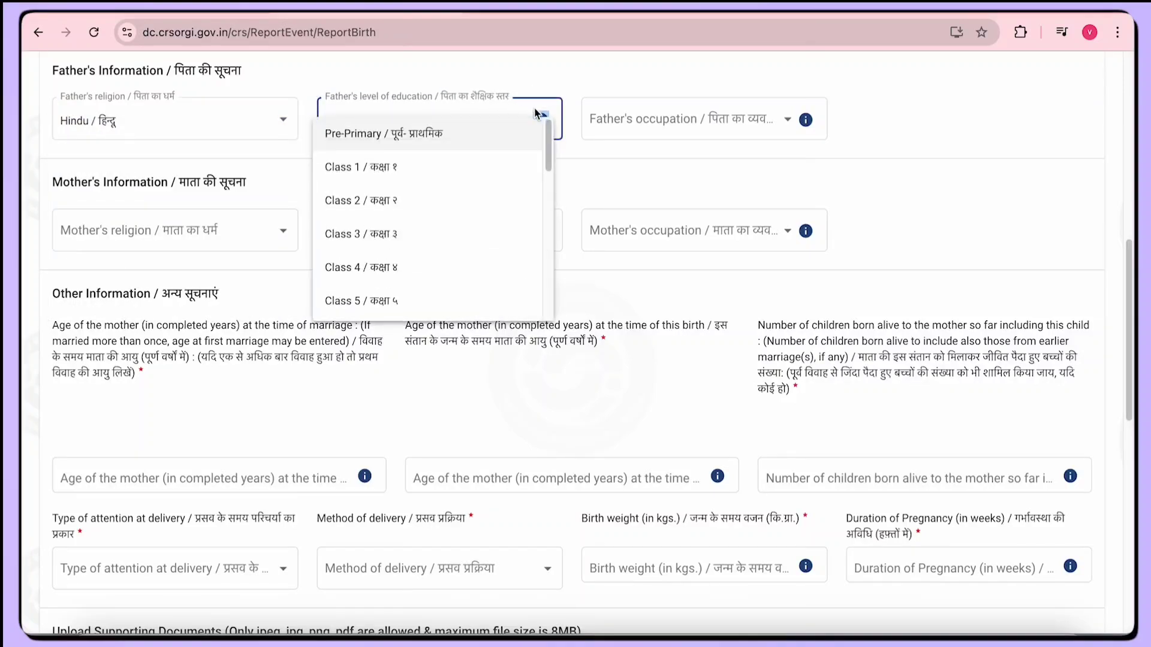
scroll(476, 198, "down", 8)
scroll(479, 199, "up", 3)
scroll(477, 196, "up", 3)
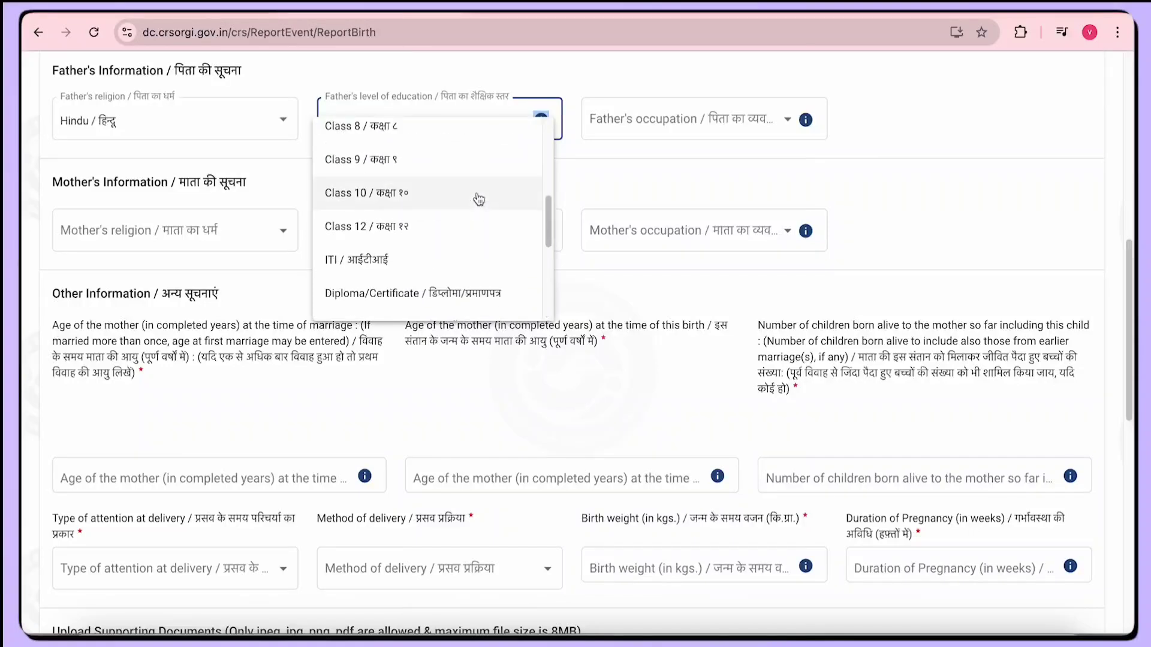
scroll(475, 195, "down", 2)
left_click(474, 265)
Step: Set the father's occupation to Employer
left_click(642, 139)
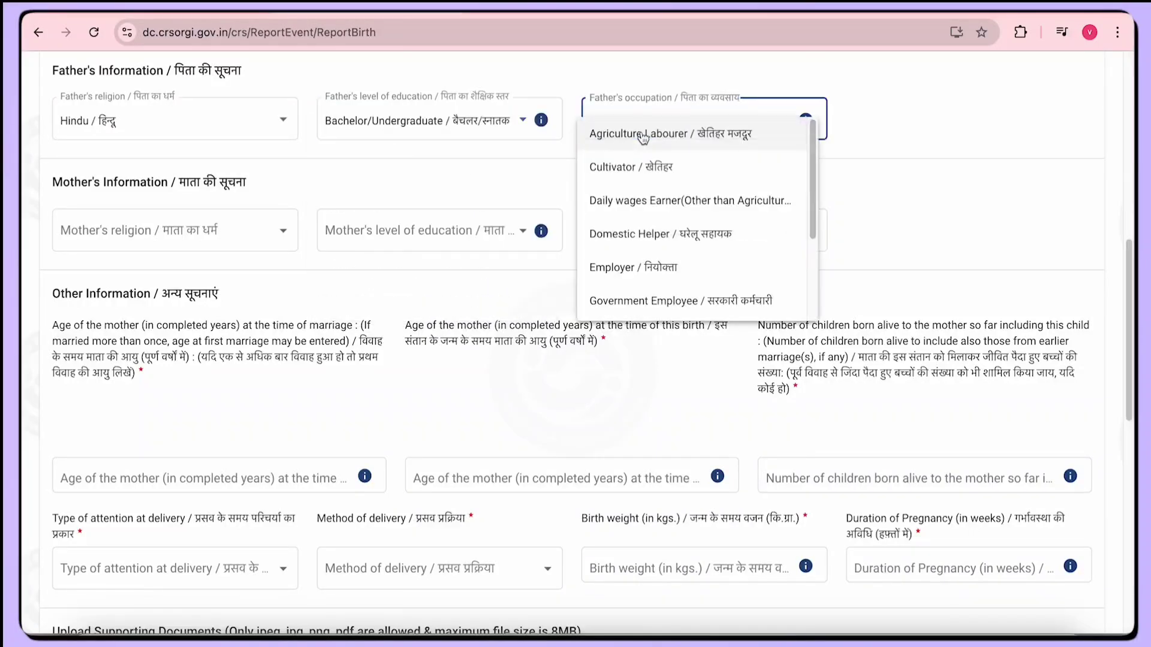
scroll(765, 205, "down", 2)
left_click(766, 210)
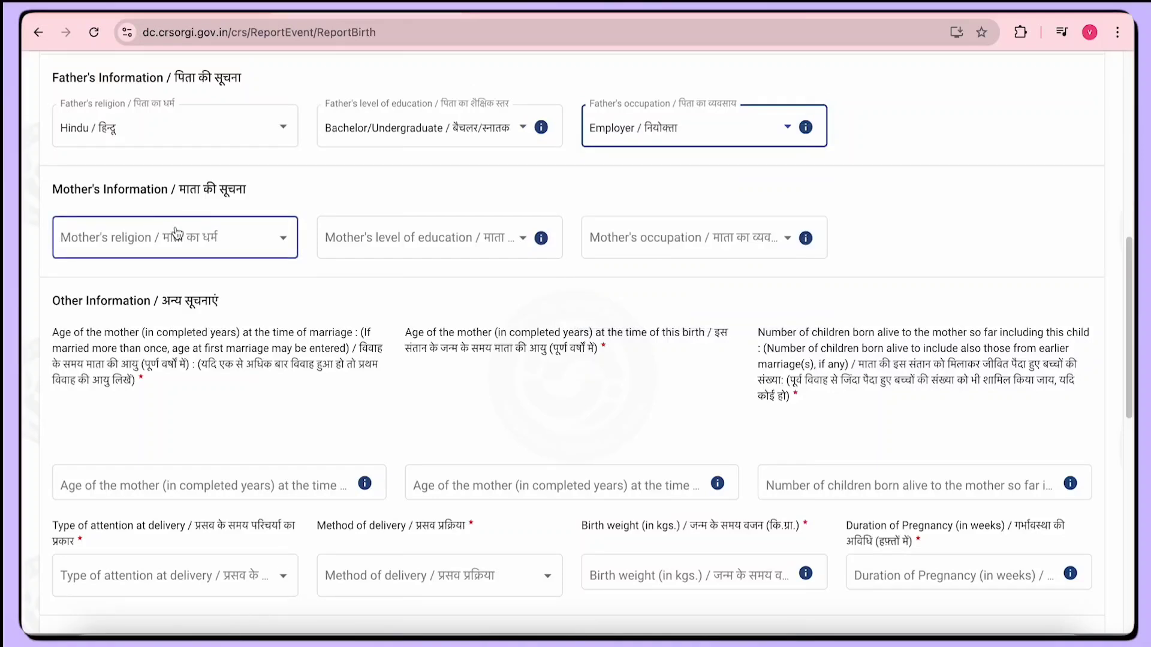
Step: Set the mother's religion to Hindu and choose her level of education and occupation
left_click(177, 234)
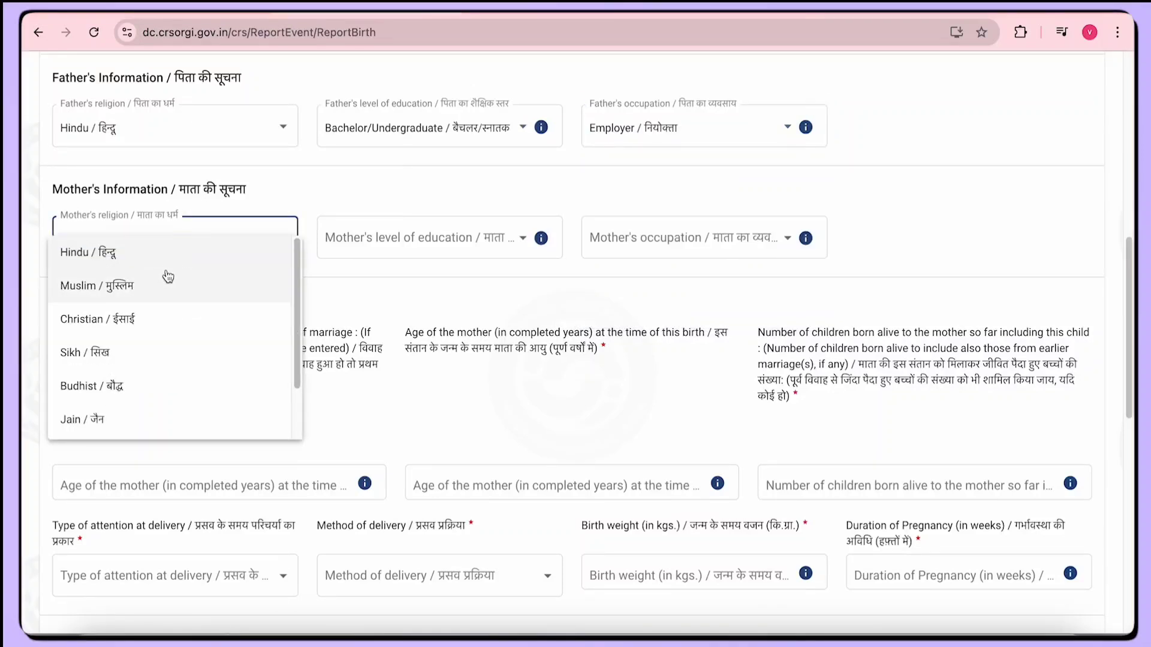
left_click(169, 252)
left_click(436, 253)
scroll(457, 293, "down", 9)
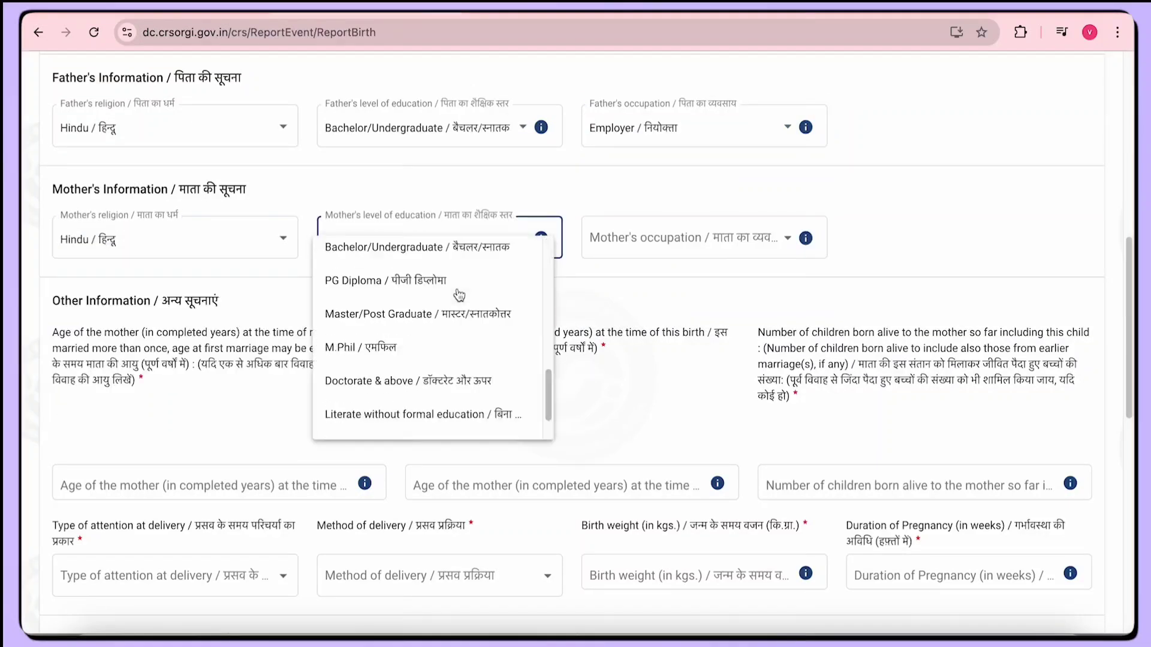
scroll(457, 293, "up", 2)
left_click(457, 293)
left_click(735, 247)
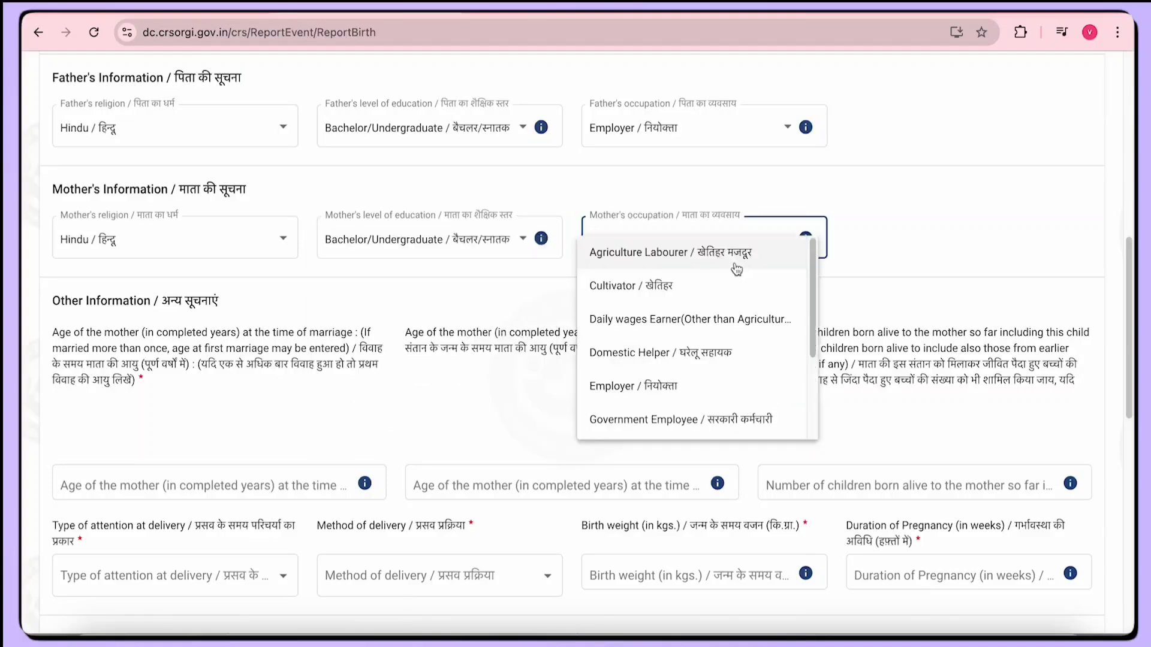
scroll(732, 280, "up", 1)
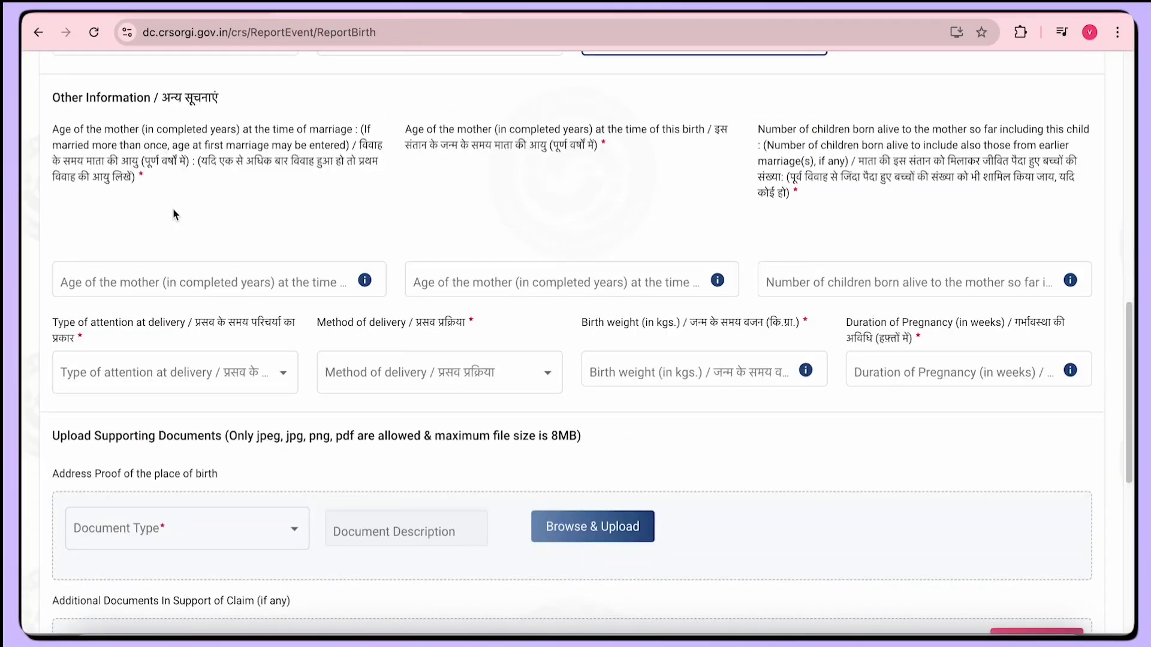
Step: Enter 23 as the mother's age at the time of marriage and 25 as her age at this birth
left_click(179, 269)
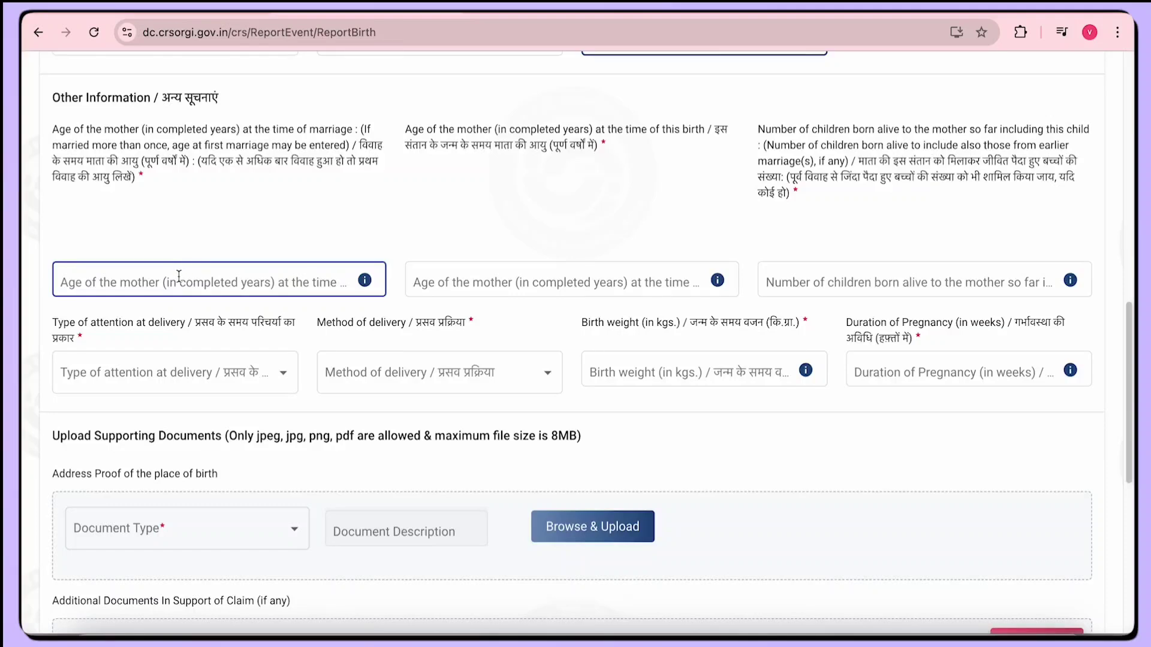
left_click(162, 270)
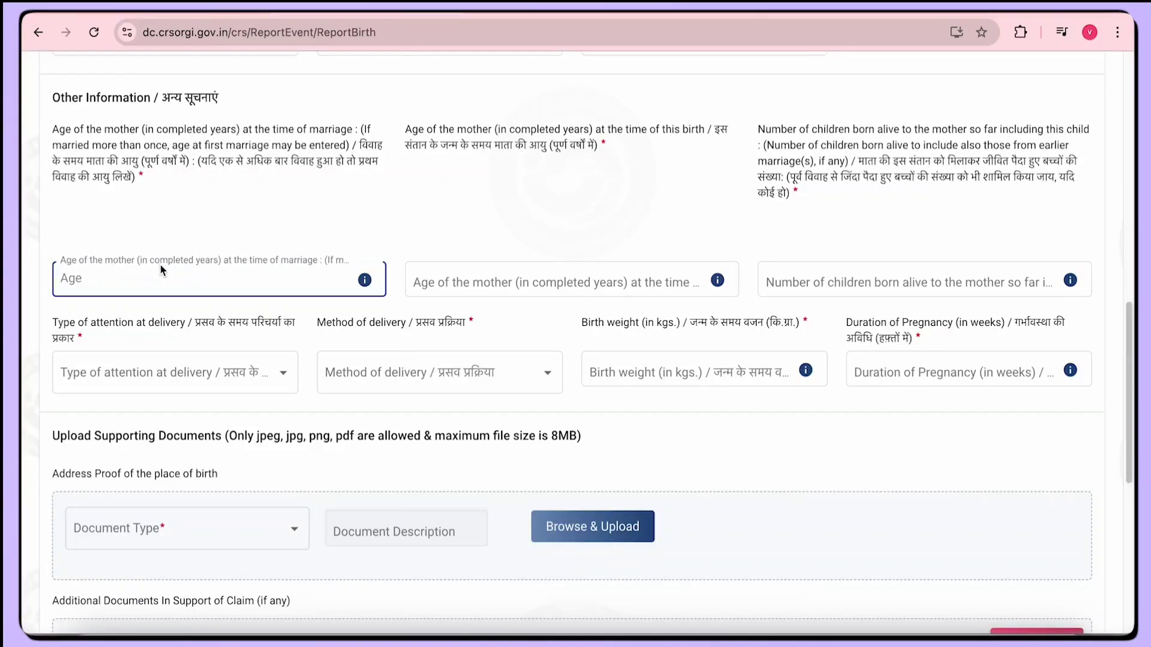
type("25")
left_click(520, 185)
left_click_drag(406, 125, 625, 154)
left_click(612, 179)
left_click(554, 280)
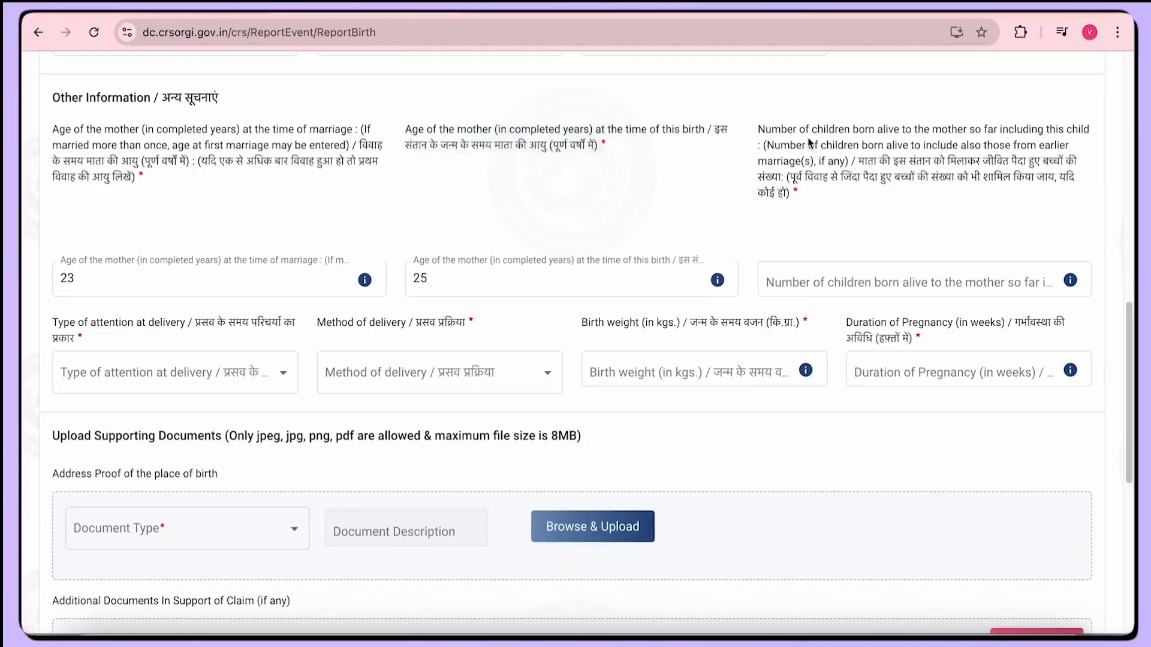
Step: Enter 2 as the number of children born alive to the mother, including this child
left_click_drag(756, 126, 820, 190)
left_click(812, 277)
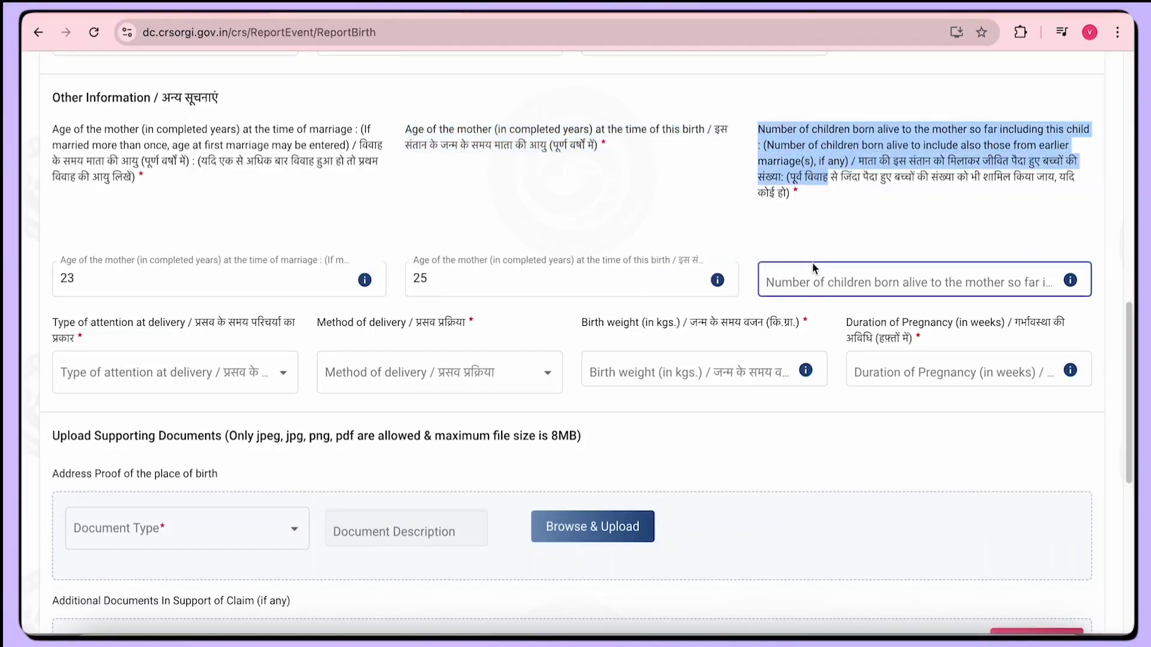
type("2")
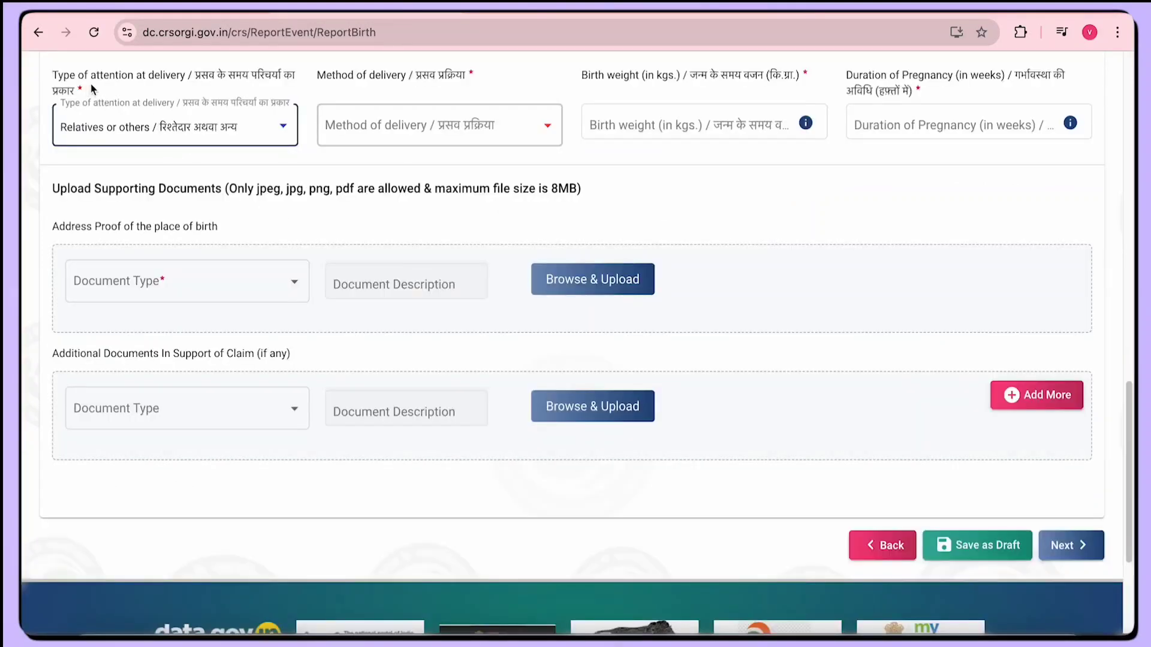
Step: Set the type of attention at delivery to Traditional birth Attendant / Untrained midwife
left_click(202, 127)
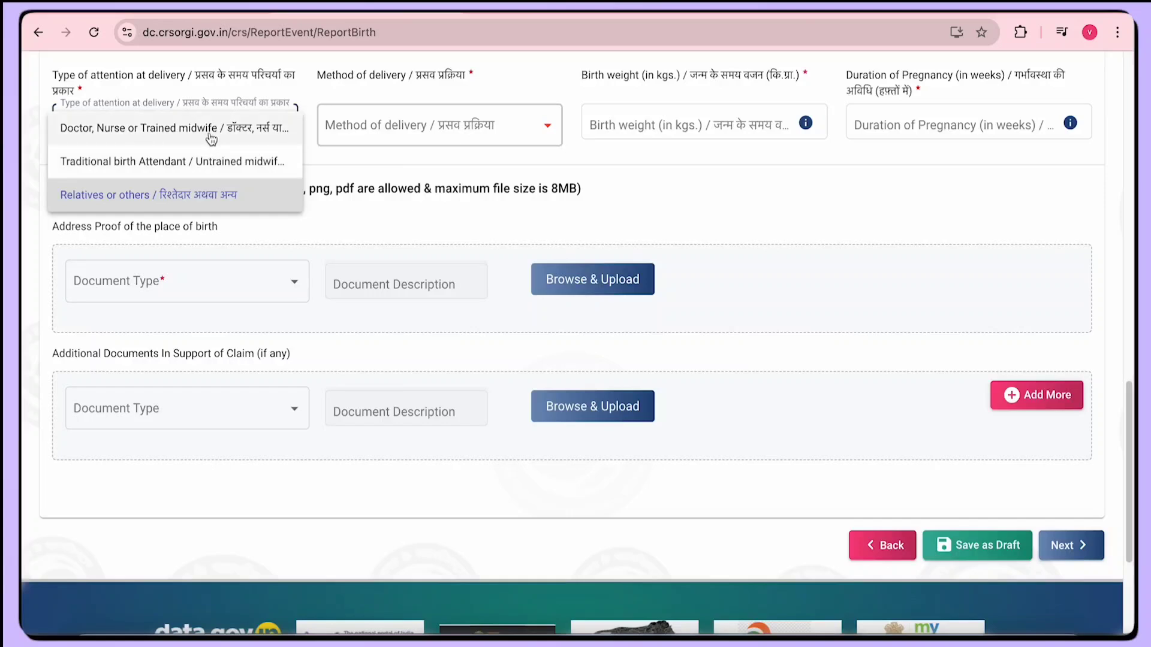
left_click(211, 139)
left_click(204, 137)
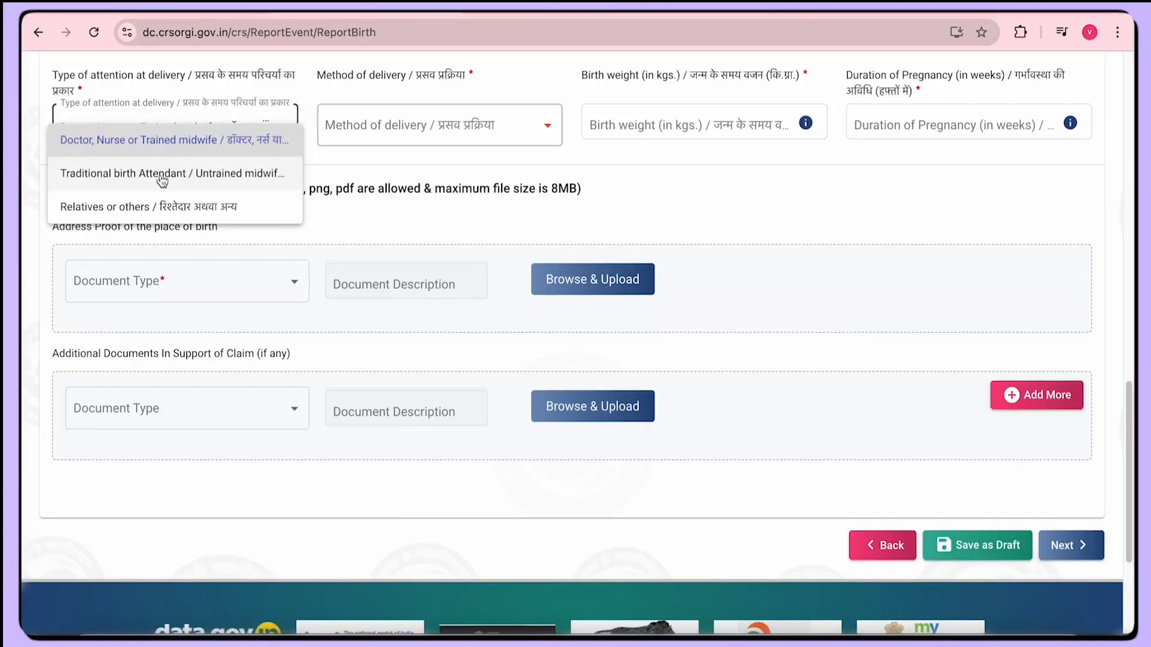
left_click(196, 180)
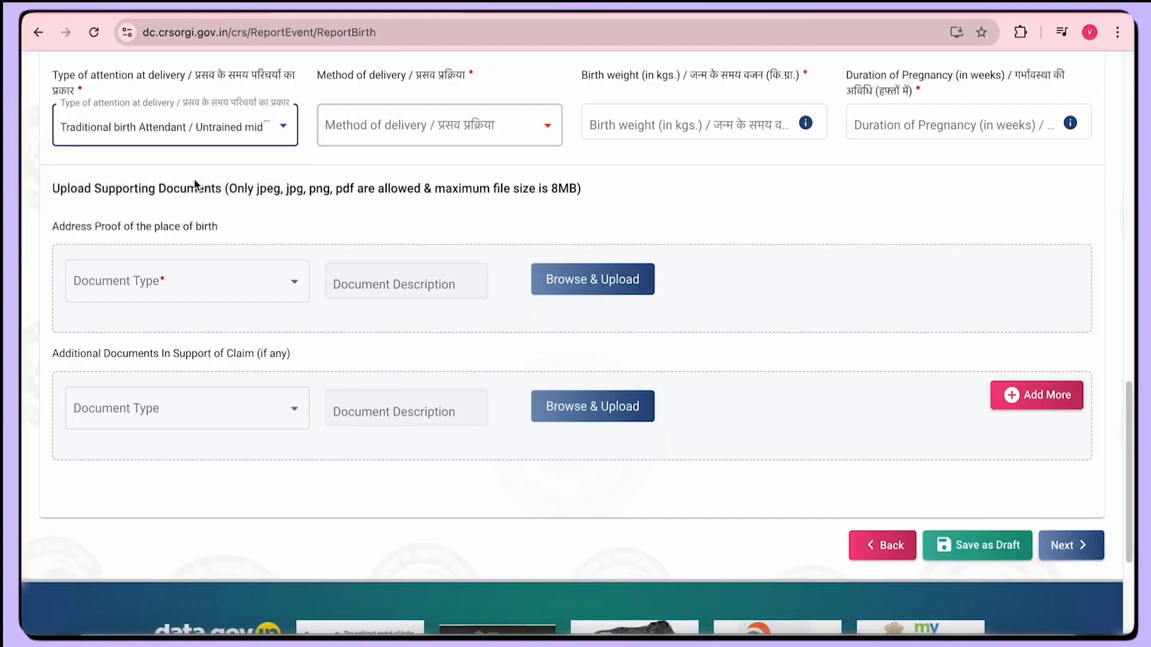
Step: Change the type of attention at delivery to Doctor, Nurse or Trained midwife and set the method of delivery to Normal
left_click(182, 144)
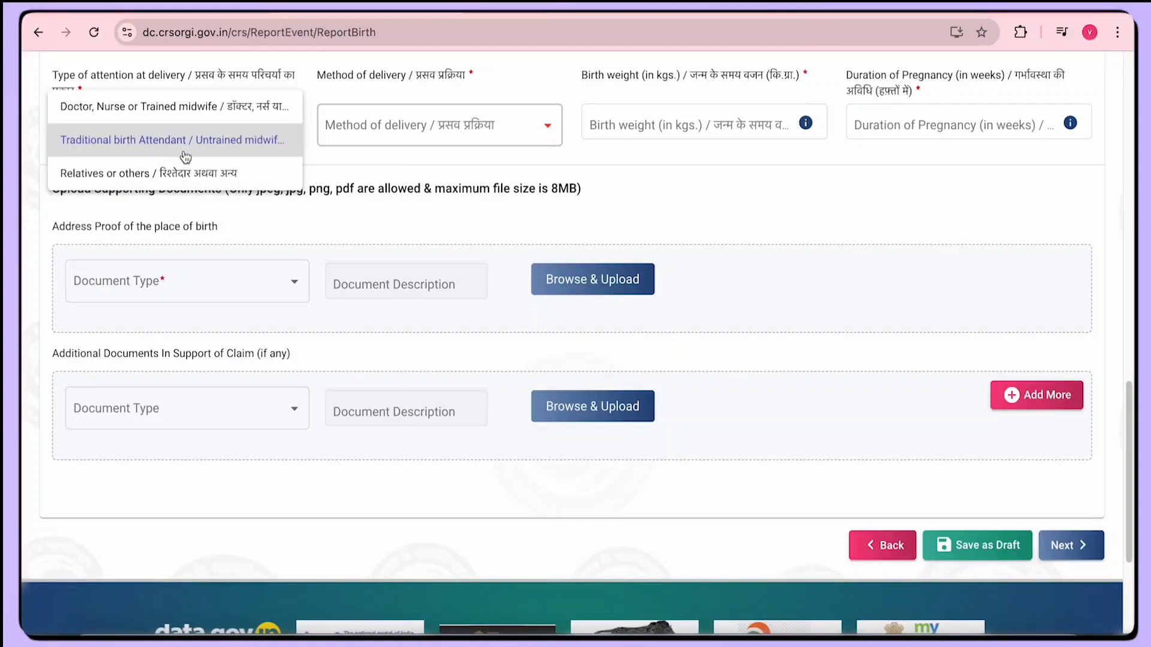
left_click(200, 109)
left_click(352, 117)
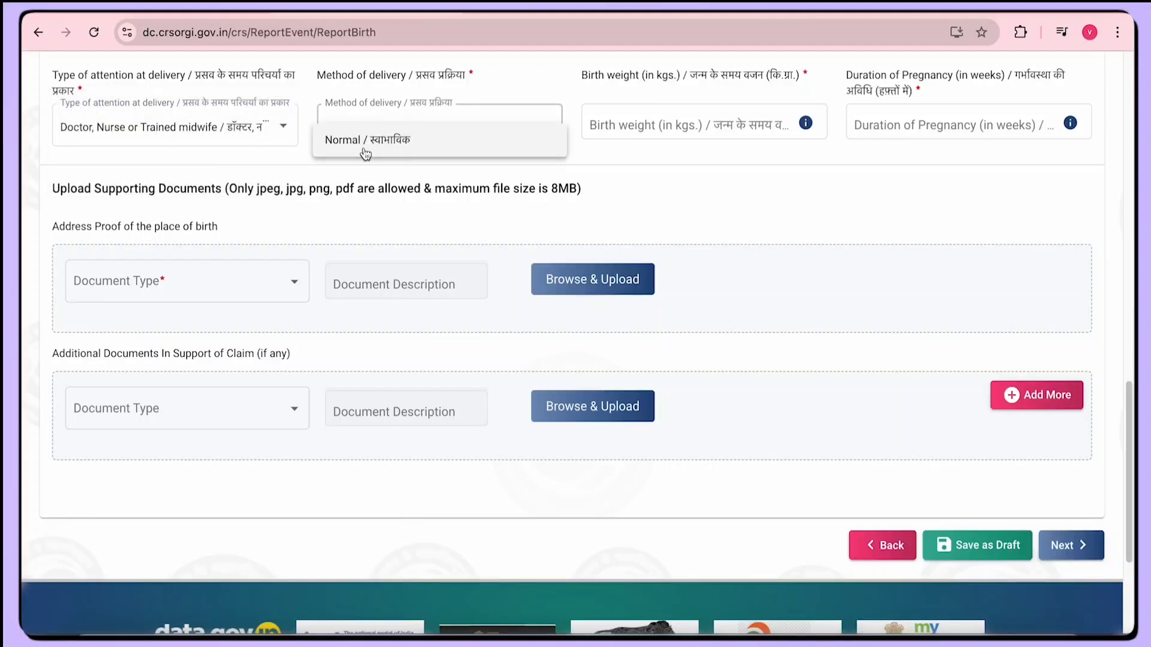
left_click(230, 140)
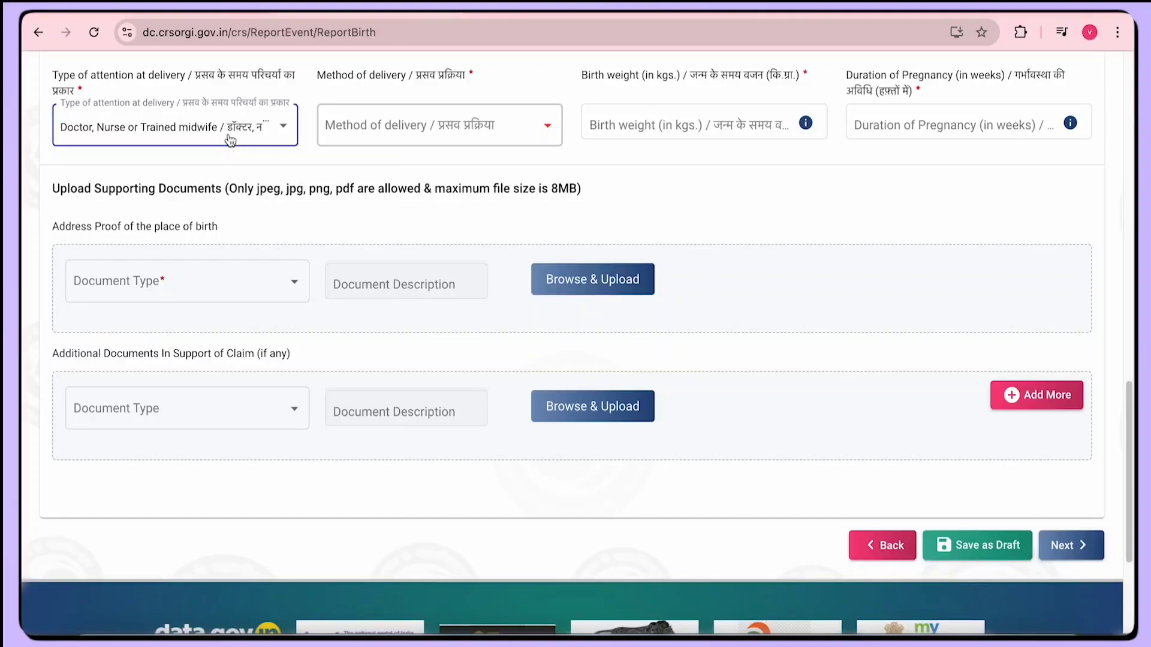
left_click(347, 126)
left_click(353, 129)
left_click(389, 146)
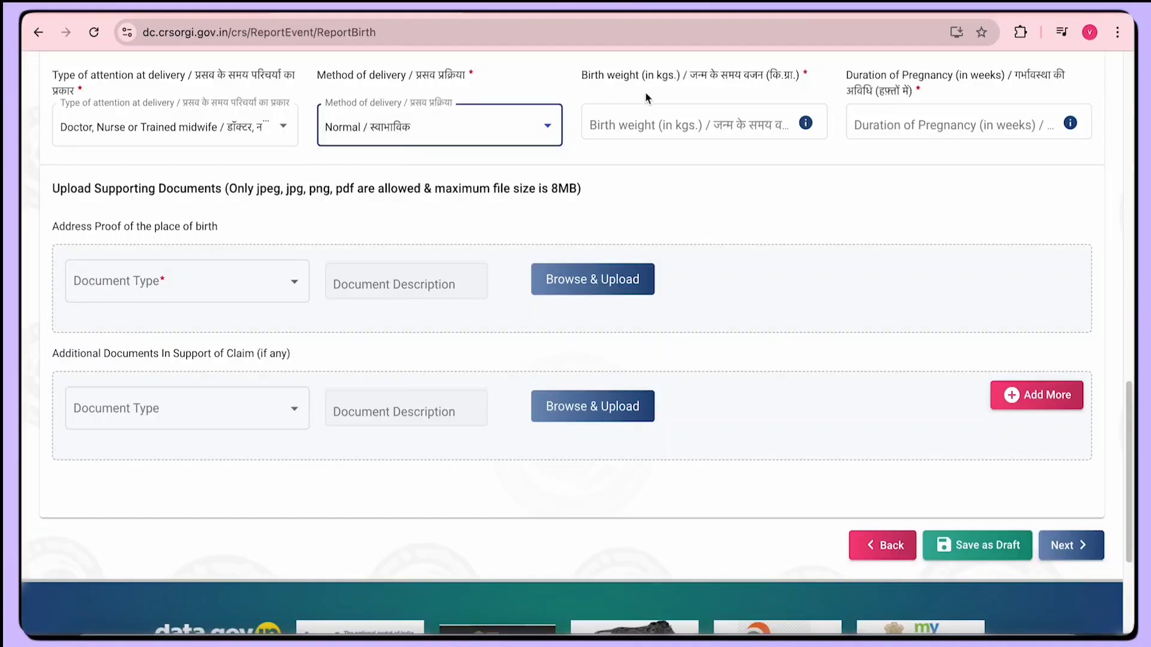
Step: Enter a birth weight of 3 kg and a pregnancy duration of 38 weeks
left_click(647, 122)
type("3")
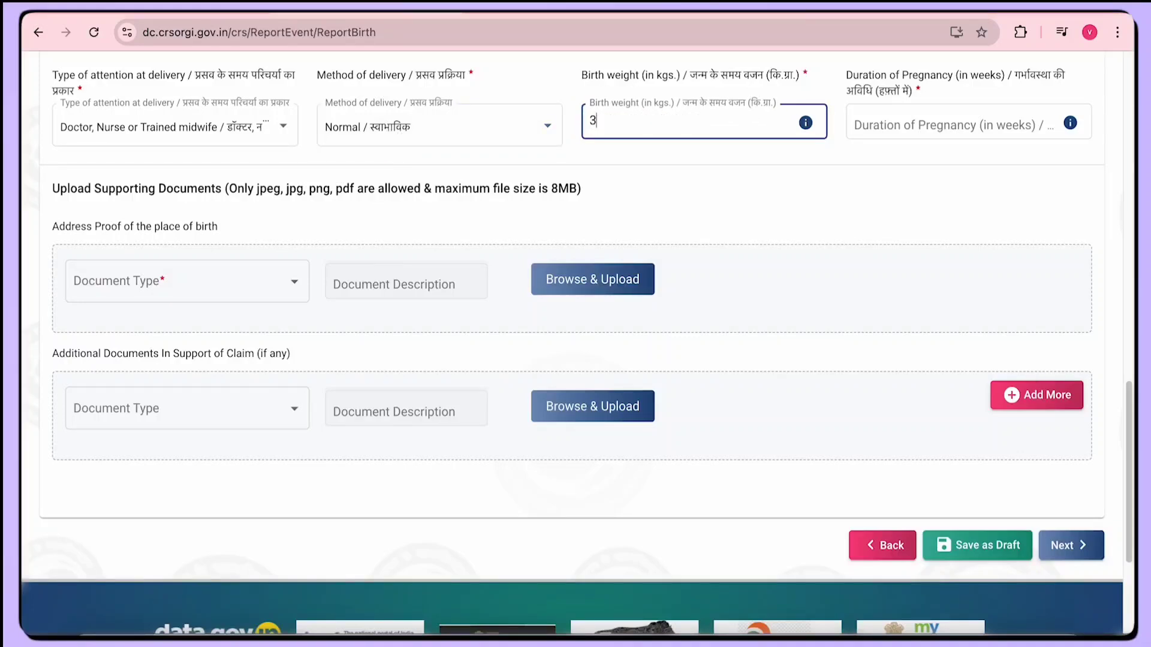
left_click(918, 122)
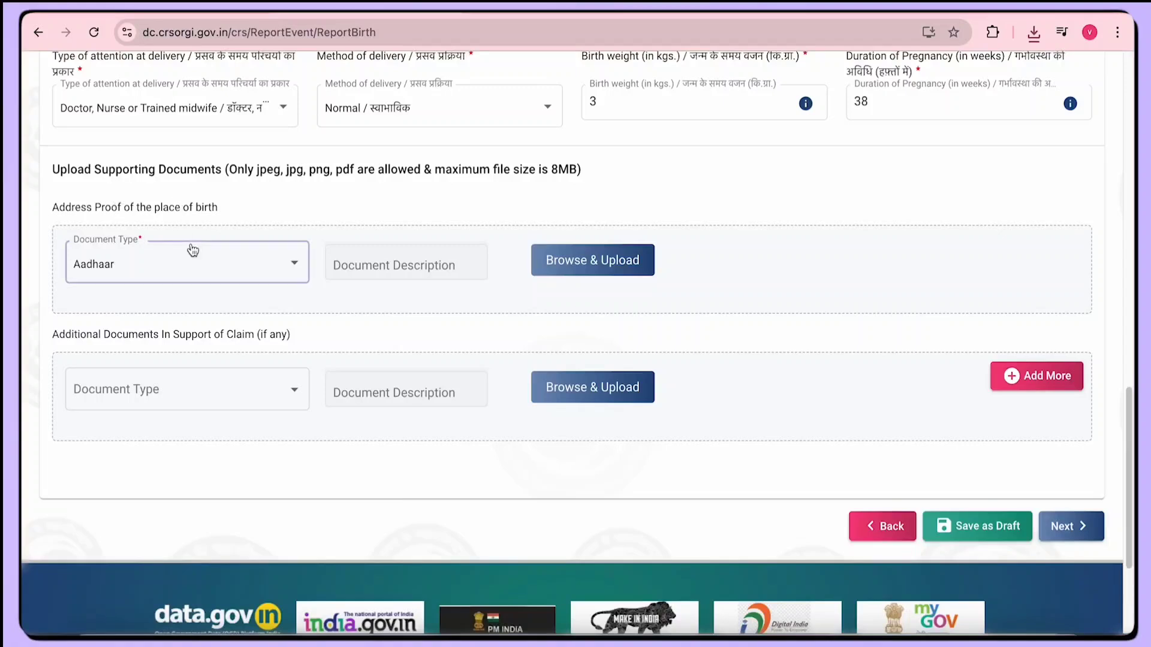
Step: Choose the "Certificate of identity containing Name, DO…" document type as address proof of the place of birth
left_click(200, 256)
scroll(203, 258, "up", 1)
scroll(270, 279, "down", 5)
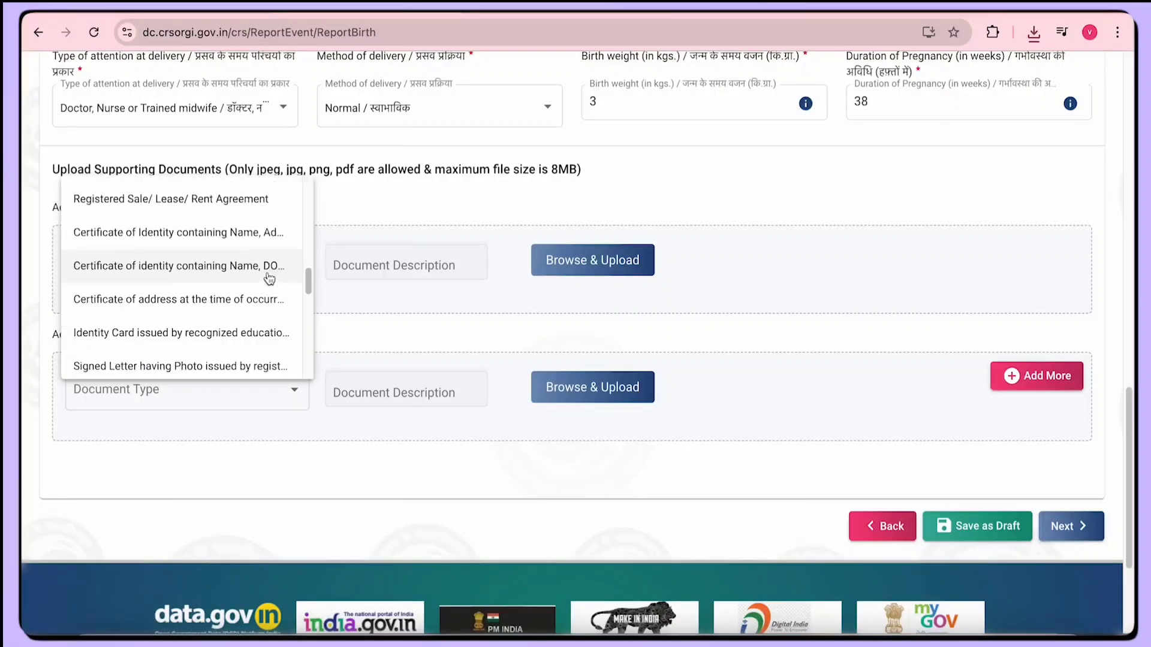
left_click(273, 280)
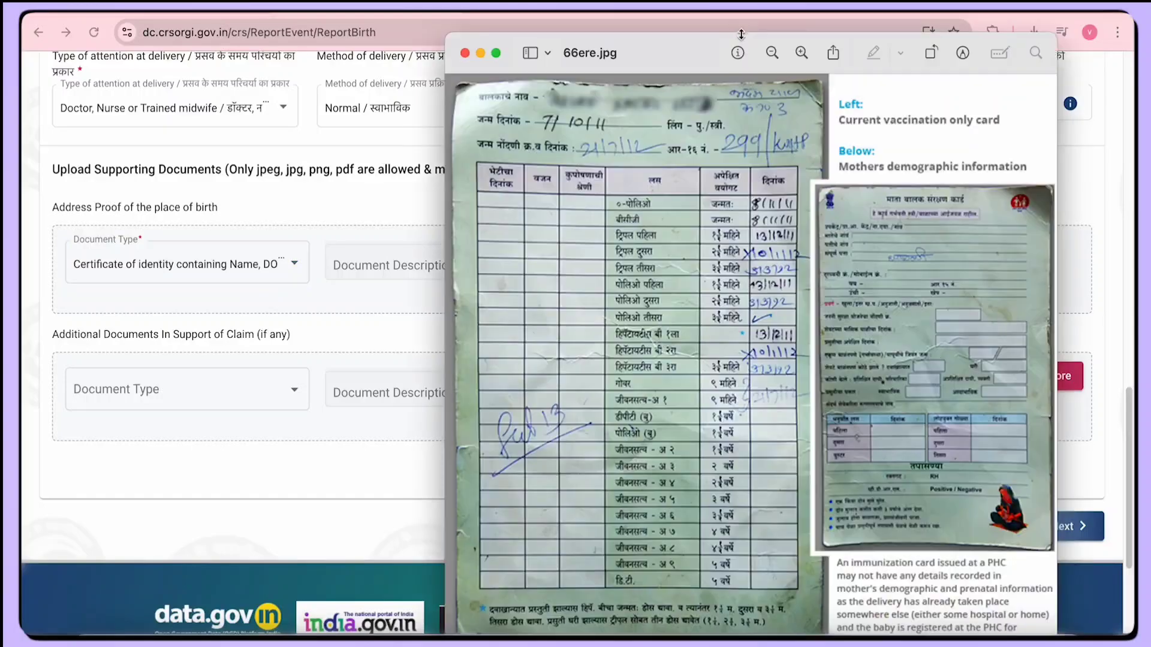
Step: Add a CGHS/ ECHS Card as additional document, upload 66ere.jpg for both supporting documents and save the statistical information
left_click_drag(742, 34, 748, 13)
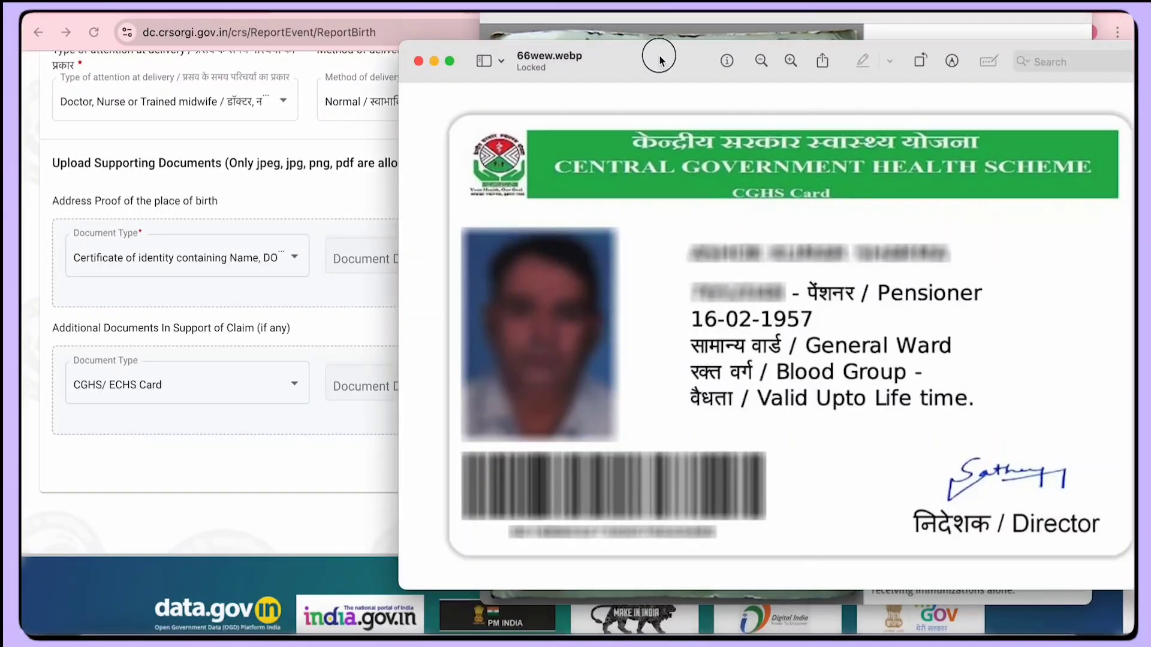
left_click_drag(650, 53, 635, 56)
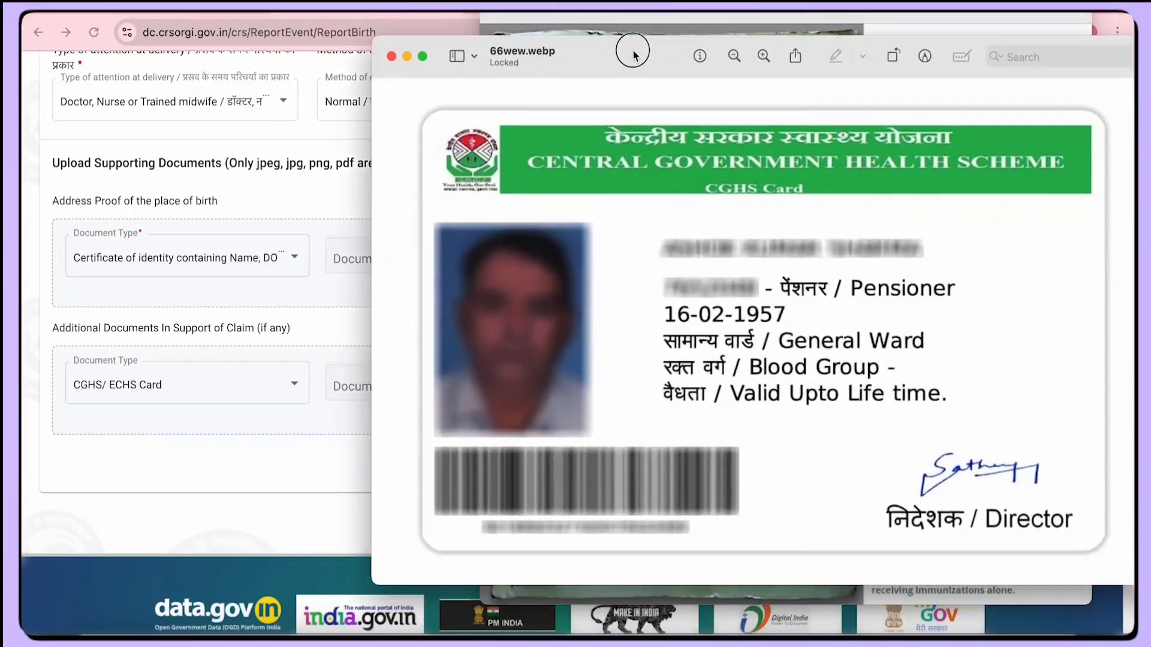
left_click(199, 353)
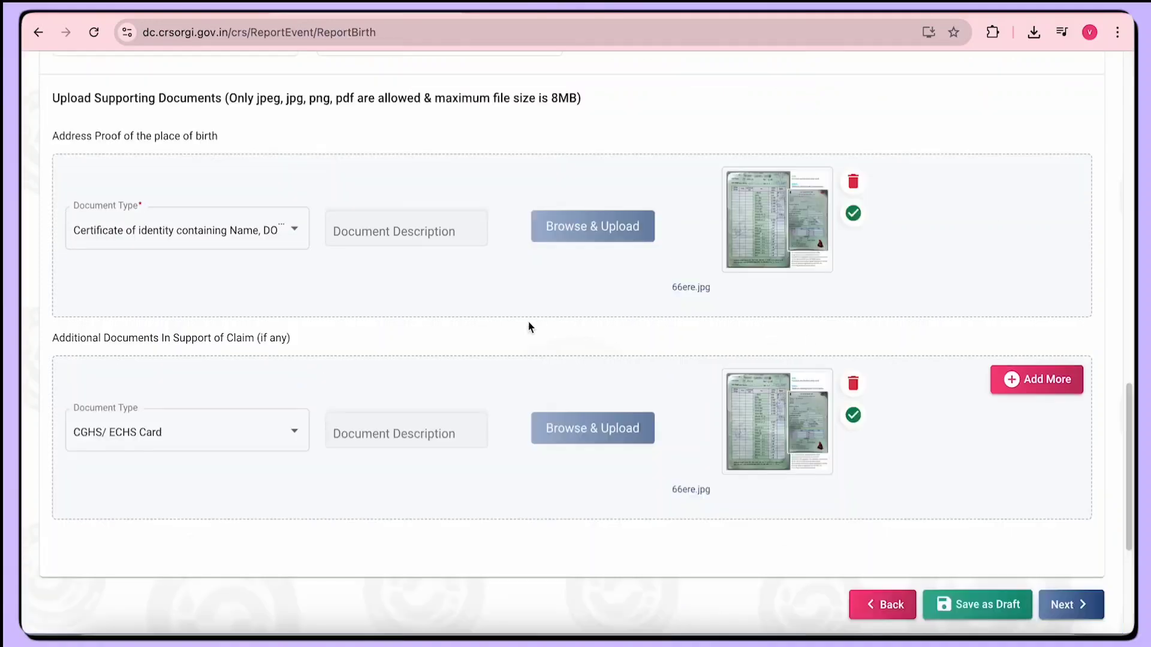
left_click(1078, 611)
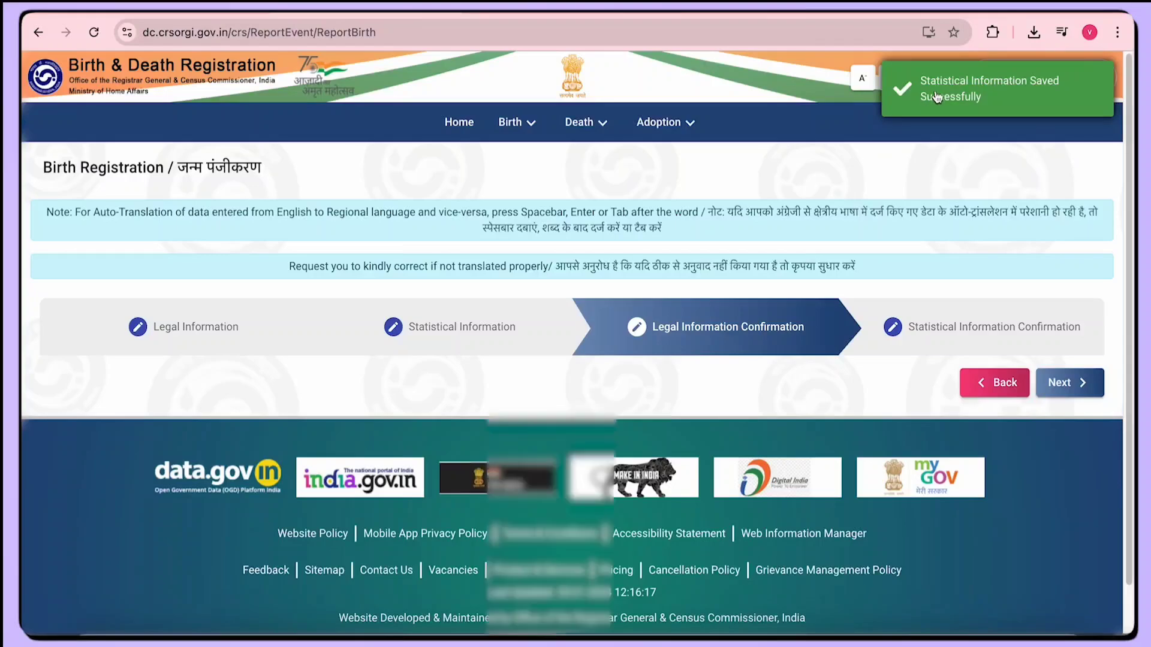
Step: Review the legal information summary of child, parents, addresses and informant, and continue to the statistical information confirmation
scroll(762, 294, "down", 9)
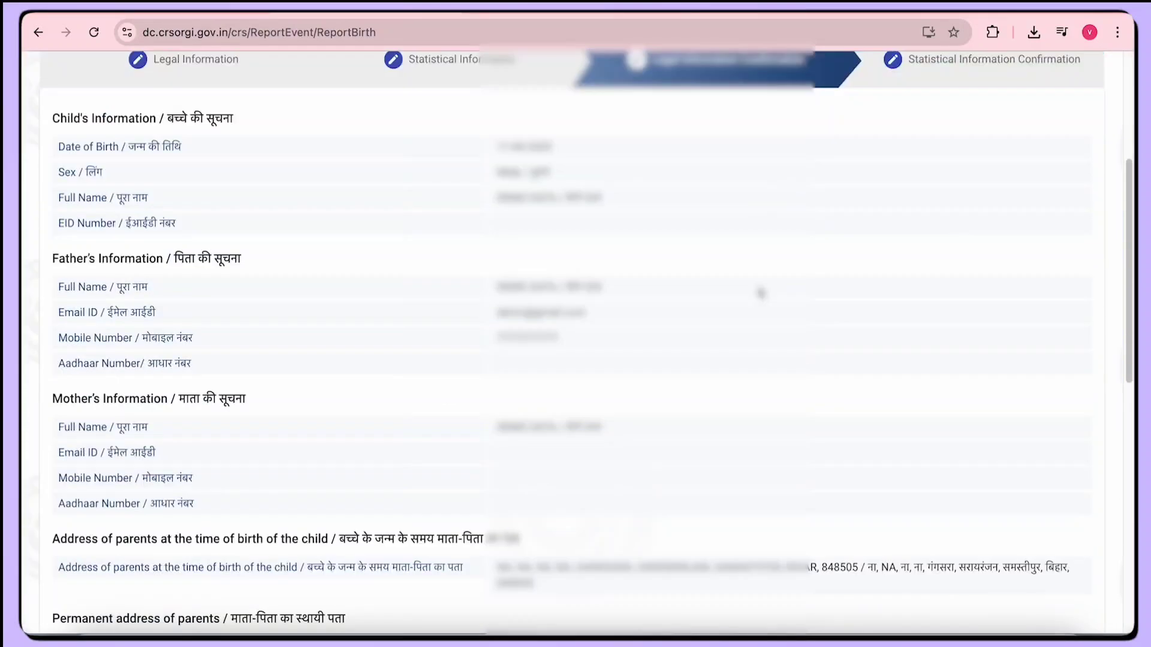
scroll(761, 294, "down", 6)
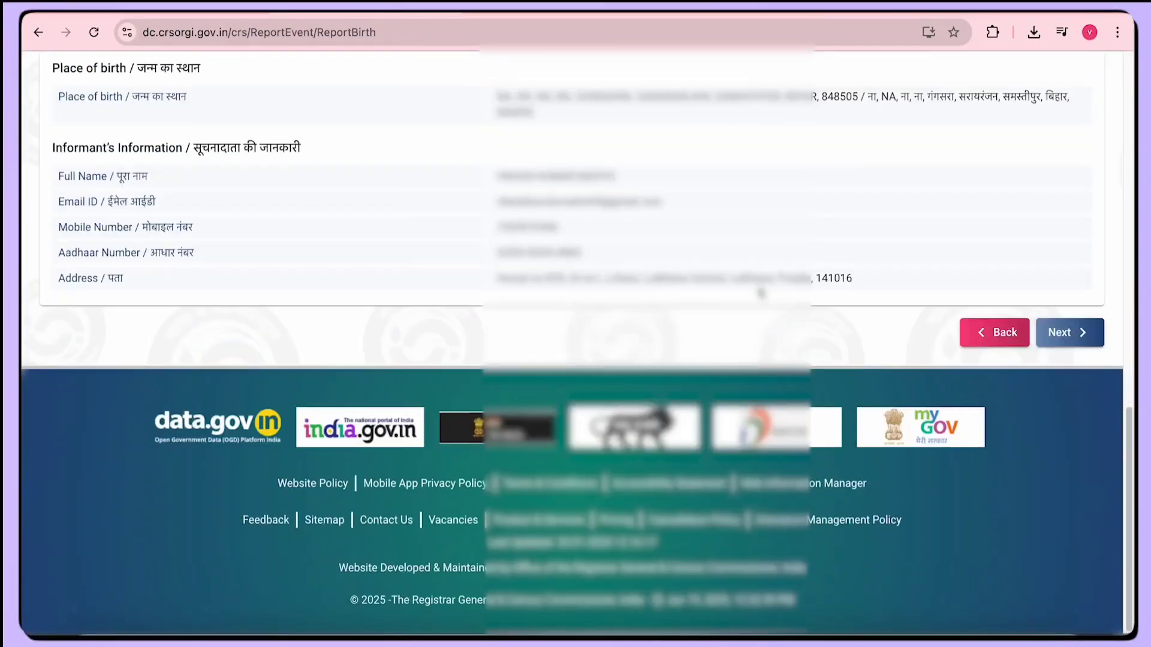
scroll(761, 292, "up", 3)
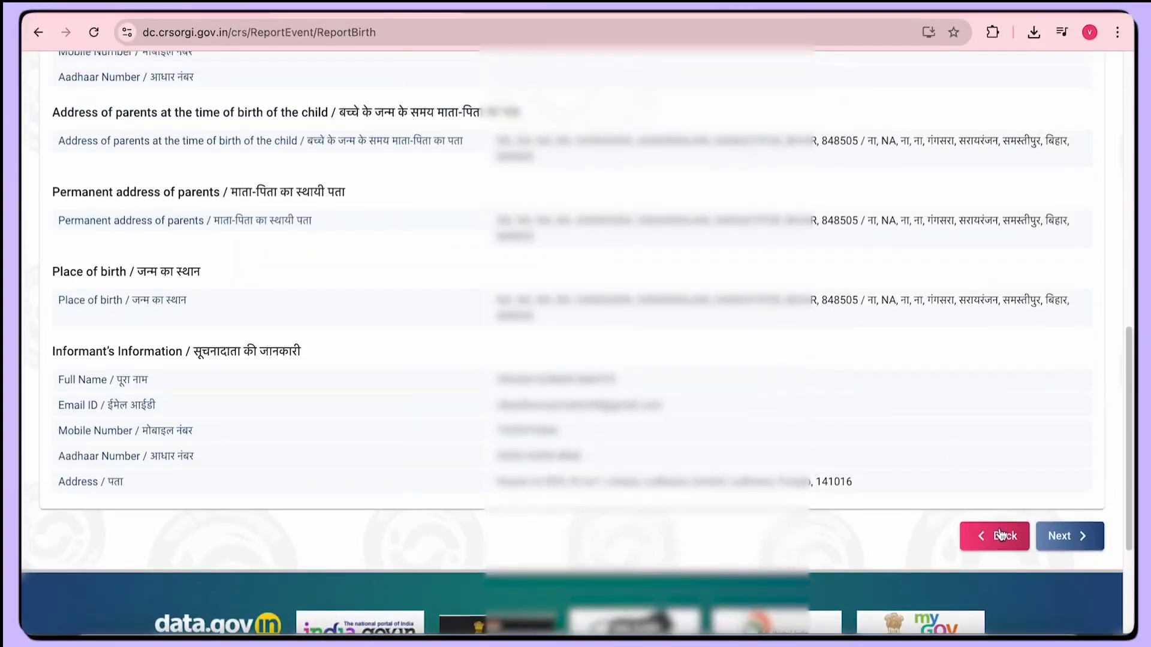
scroll(1000, 536, "up", 1)
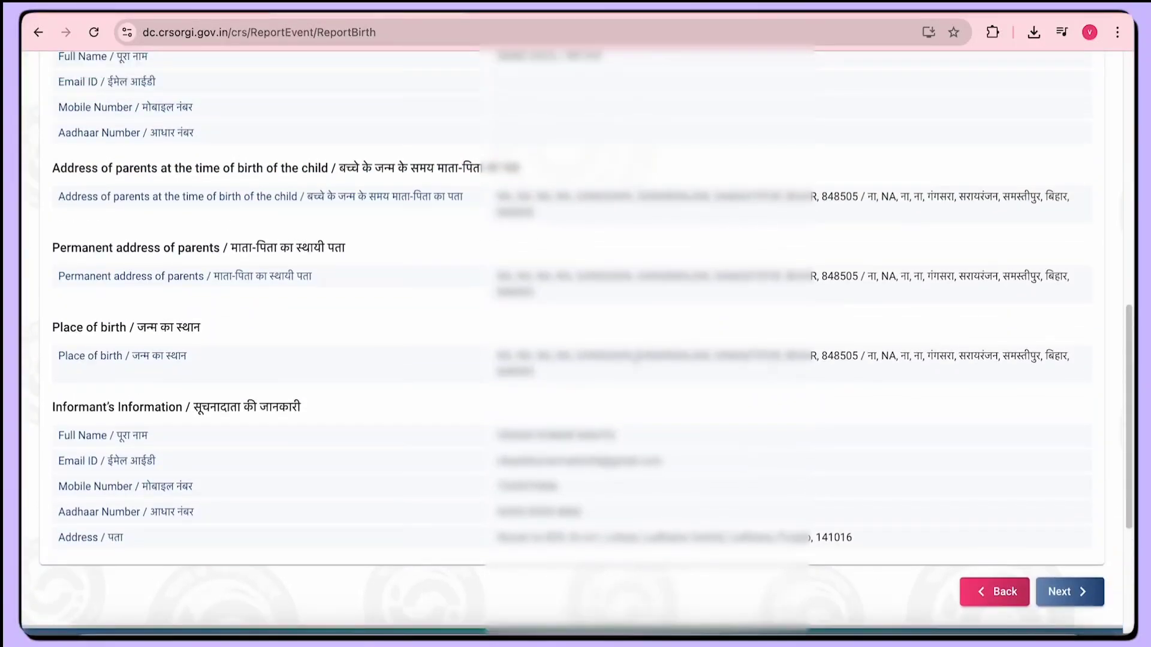
left_click(1070, 593)
Step: Review the statistical details and uploaded documents, accept the declaration and submit the birth registration
scroll(742, 390, "down", 10)
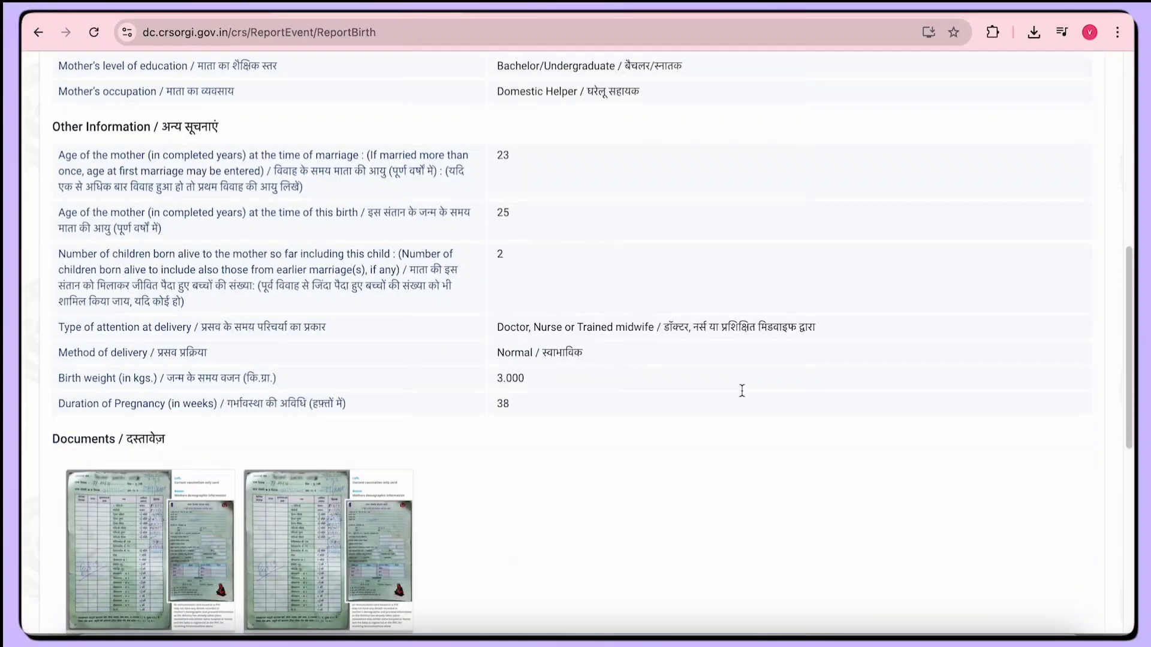
scroll(742, 390, "down", 4)
scroll(741, 391, "down", 2)
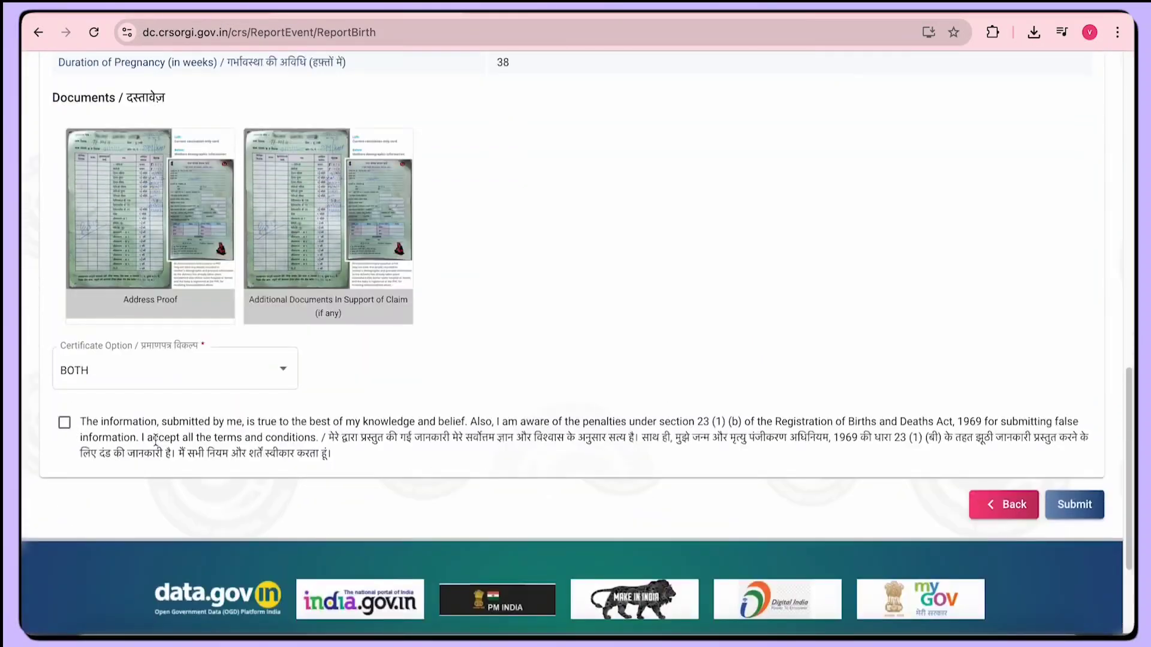
left_click(64, 423)
left_click(1075, 505)
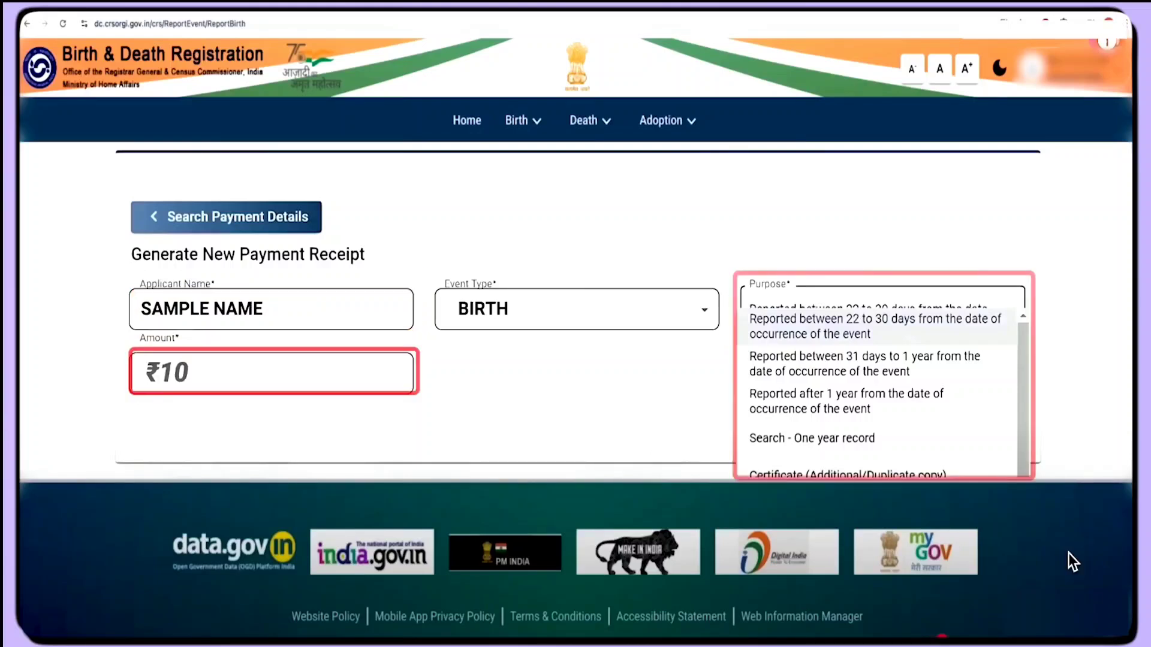
left_click(948, 637)
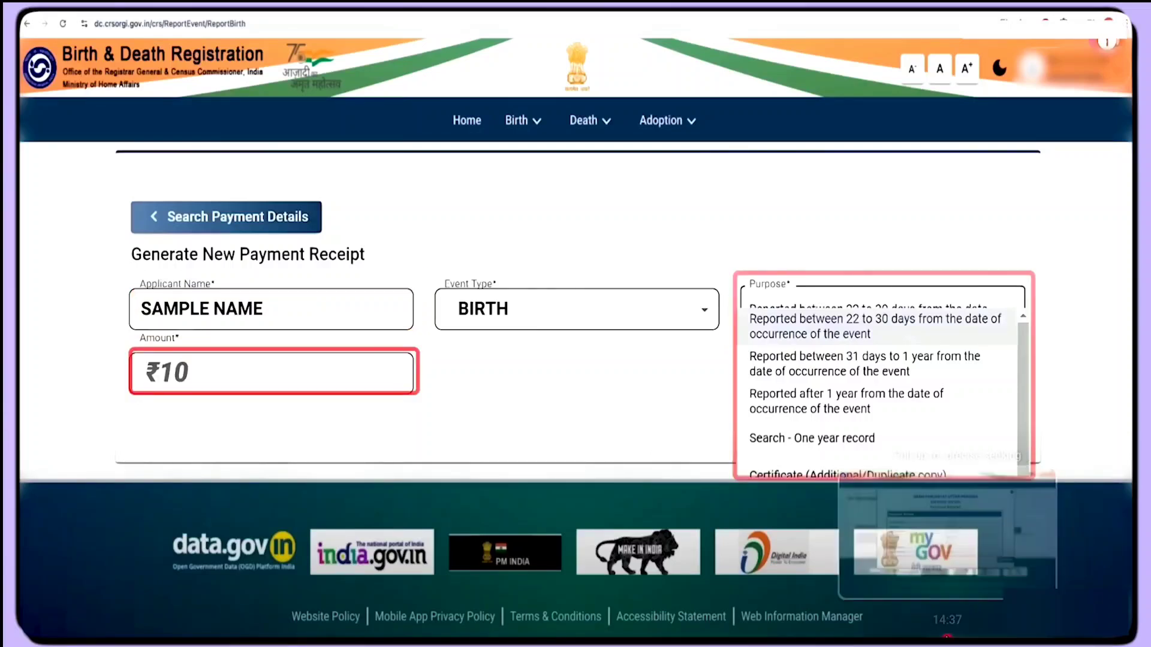